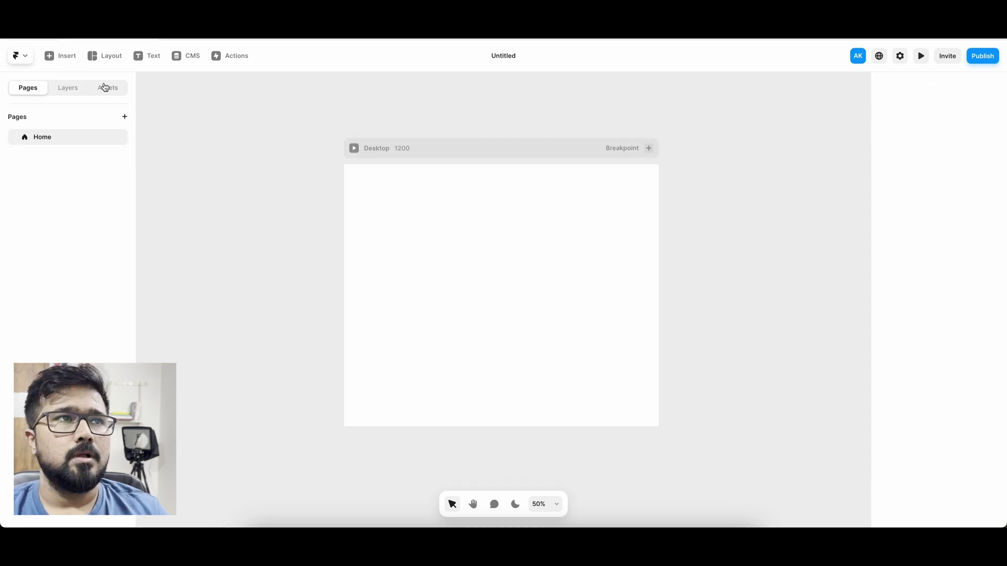
Create a new component titled Image in the project assets
{"action": "left_click", "coordinate": [105, 88]}
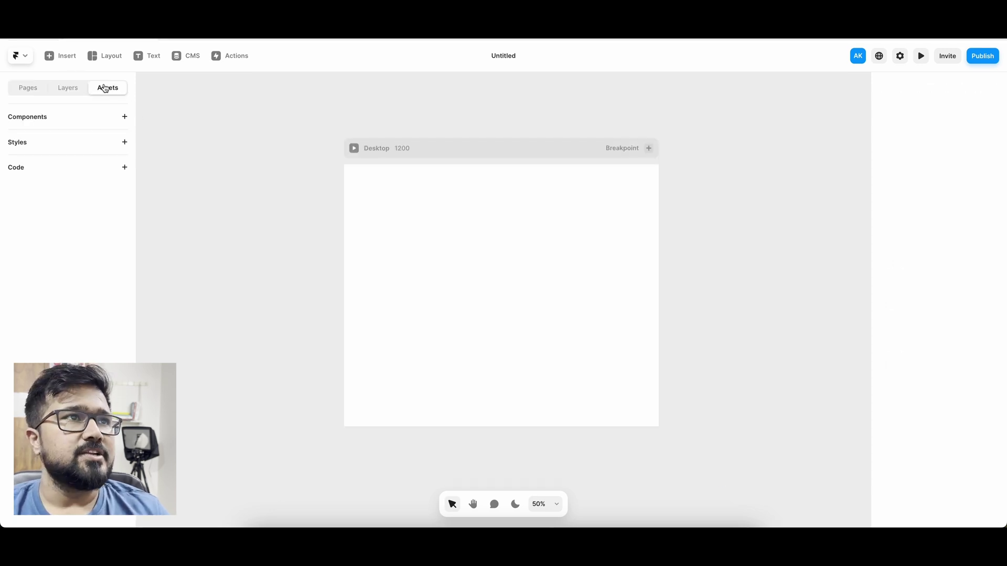
{"action": "left_click", "coordinate": [123, 116]}
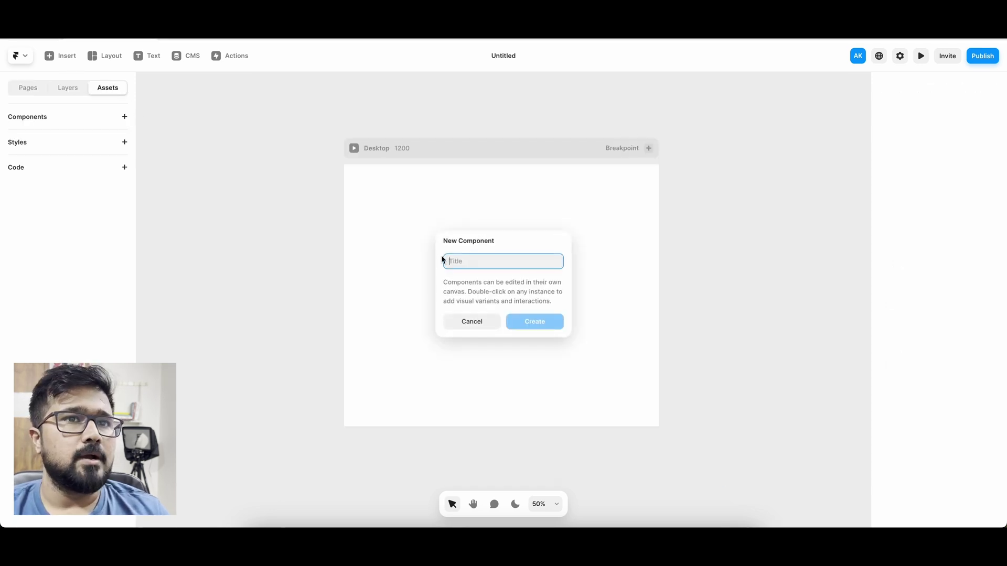
{"action": "type", "text": "Image"}
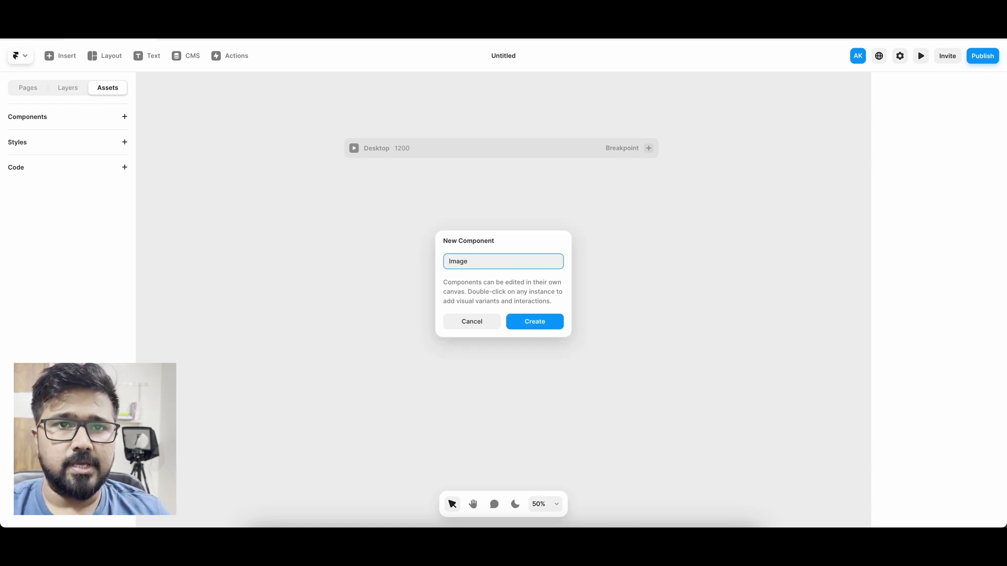
{"action": "key", "text": "Return"}
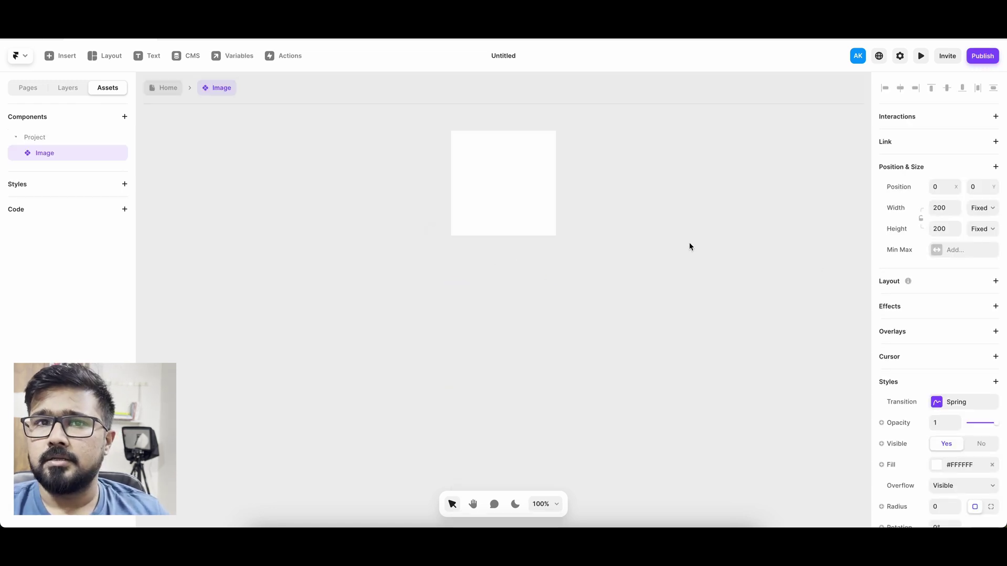
Set the Image component's primary variant to 360 wide and 360 high
{"action": "left_click", "coordinate": [938, 208]}
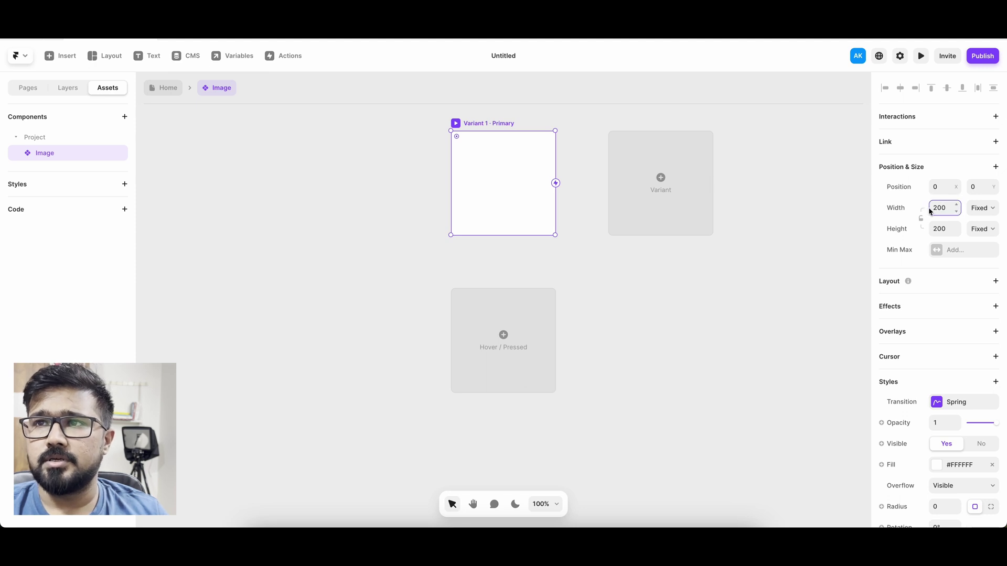
{"action": "key", "text": "shift+Right"}
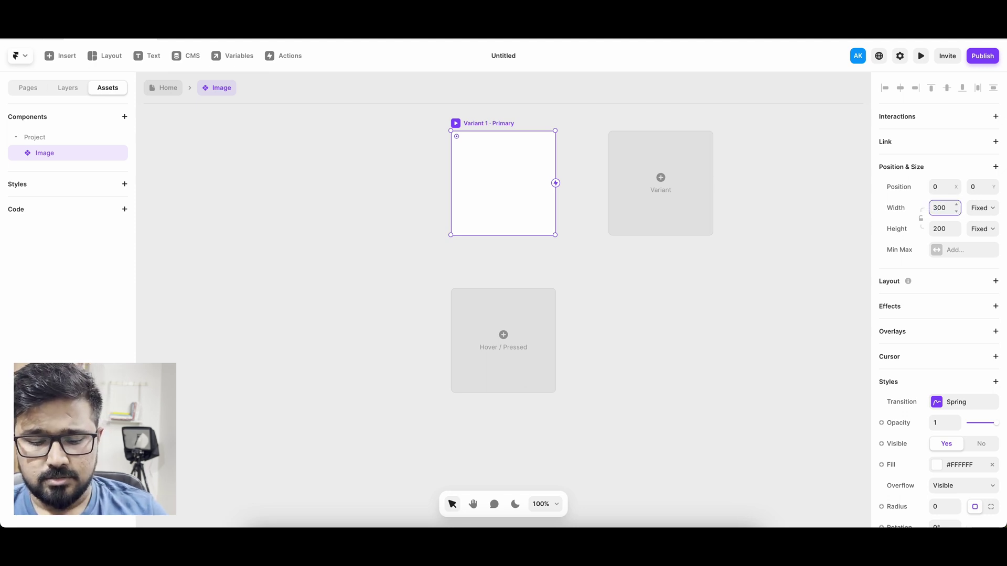
{"action": "type", "text": "36"}
{"action": "key", "text": "Tab"}
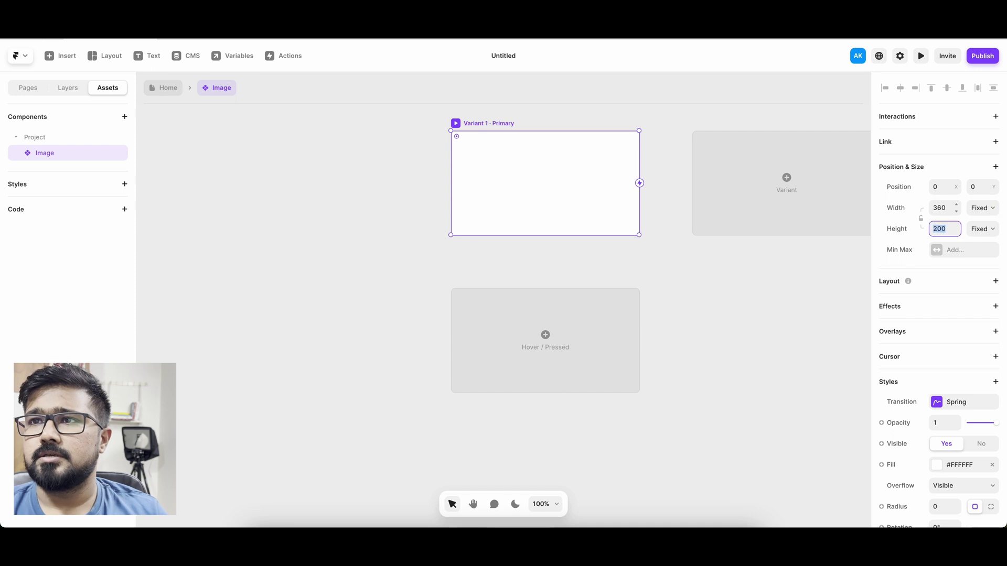
{"action": "type", "text": "360"}
{"action": "key", "text": "Return"}
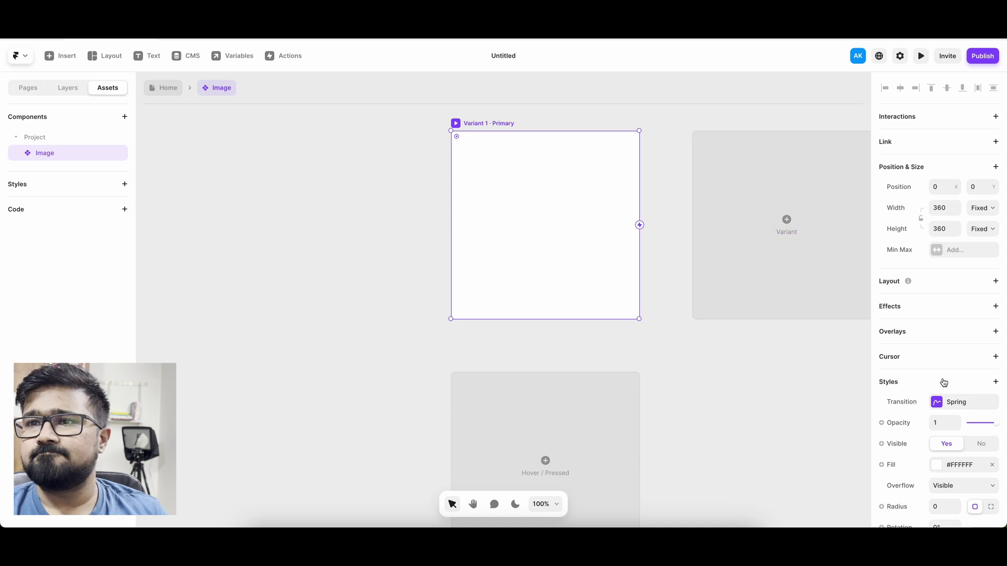
Fill the primary variant with the light blue colour #2BB5FF
{"action": "scroll", "coordinate": [943, 385], "scroll_direction": "down", "scroll_amount": 3}
{"action": "left_click", "coordinate": [957, 388]}
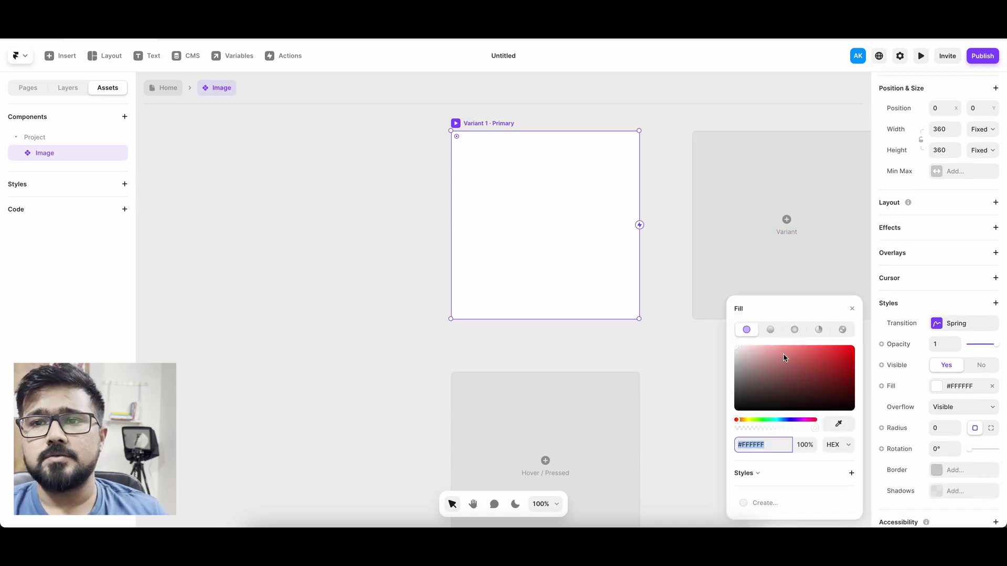
{"action": "left_click_drag", "start_coordinate": [784, 353], "coordinate": [788, 348]}
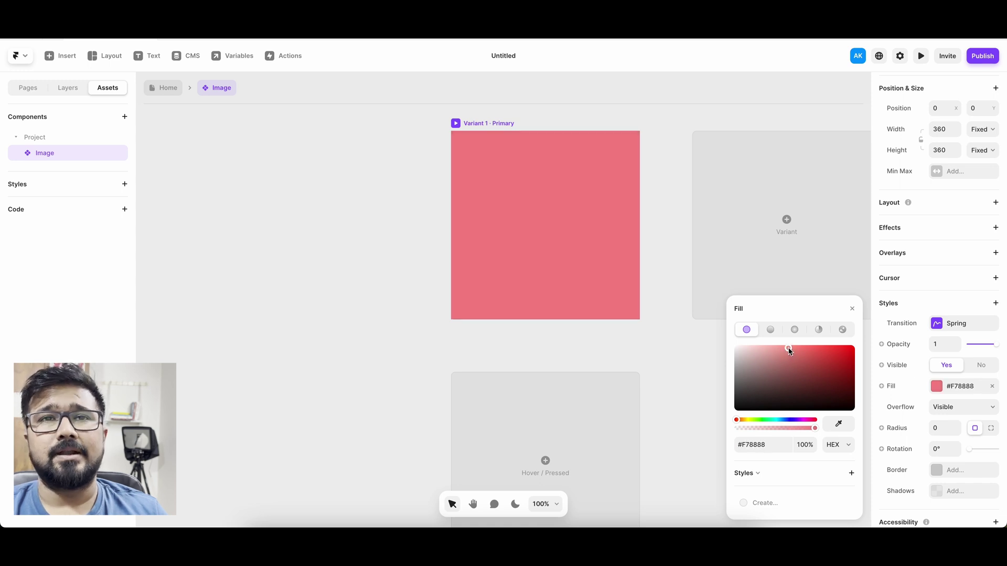
{"action": "left_click_drag", "start_coordinate": [782, 423], "coordinate": [780, 420]}
{"action": "left_click_drag", "start_coordinate": [817, 361], "coordinate": [819, 347]}
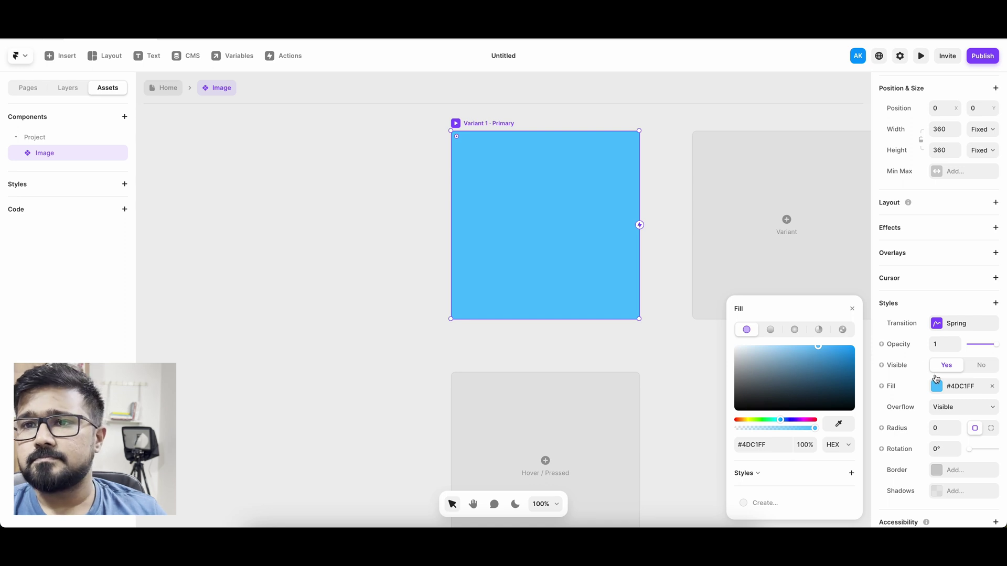
{"action": "left_click_drag", "start_coordinate": [834, 347], "coordinate": [837, 347]}
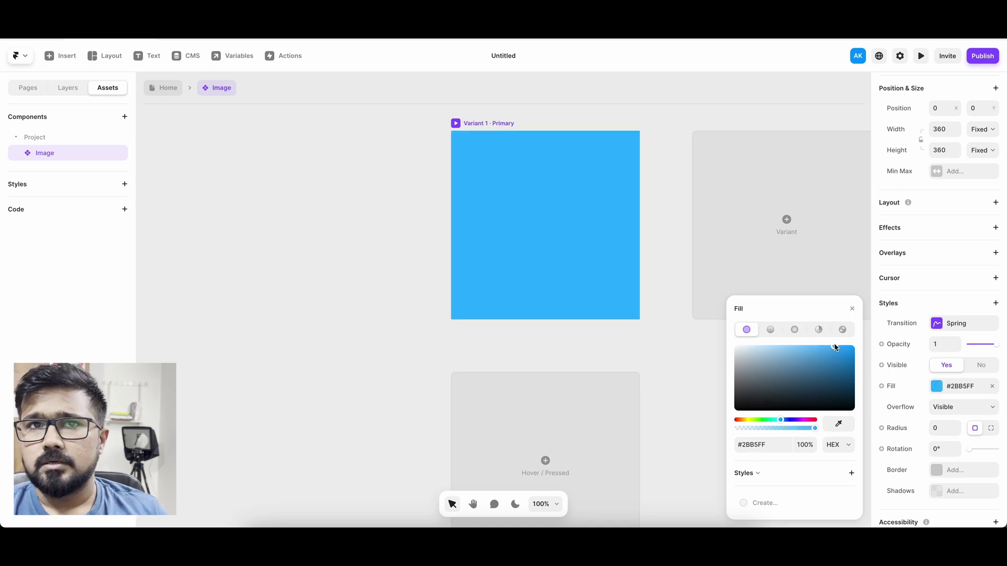
{"action": "left_click", "coordinate": [414, 231]}
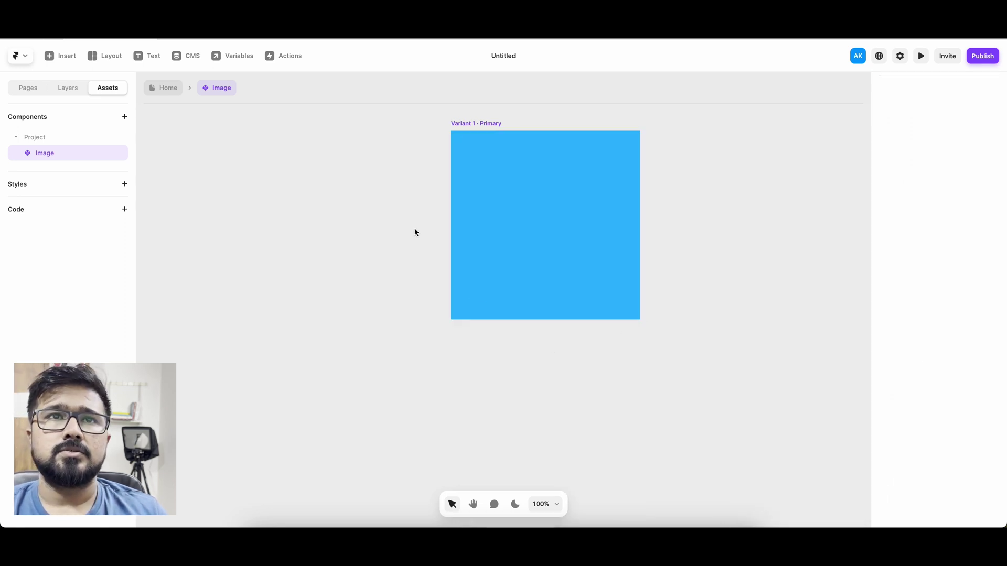
Add a second variant beside the primary one and change its fill to the deep blue #392BFF
{"action": "scroll", "coordinate": [424, 226], "scroll_direction": "up", "scroll_amount": 3}
{"action": "scroll", "coordinate": [425, 225], "scroll_direction": "down", "scroll_amount": 5}
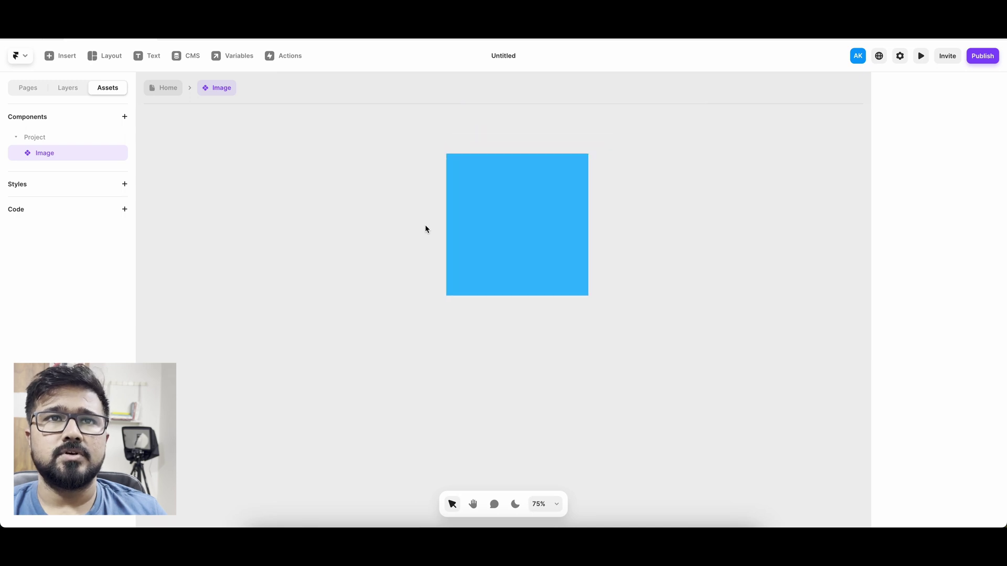
{"action": "left_click", "coordinate": [464, 153]}
{"action": "left_click", "coordinate": [674, 226]}
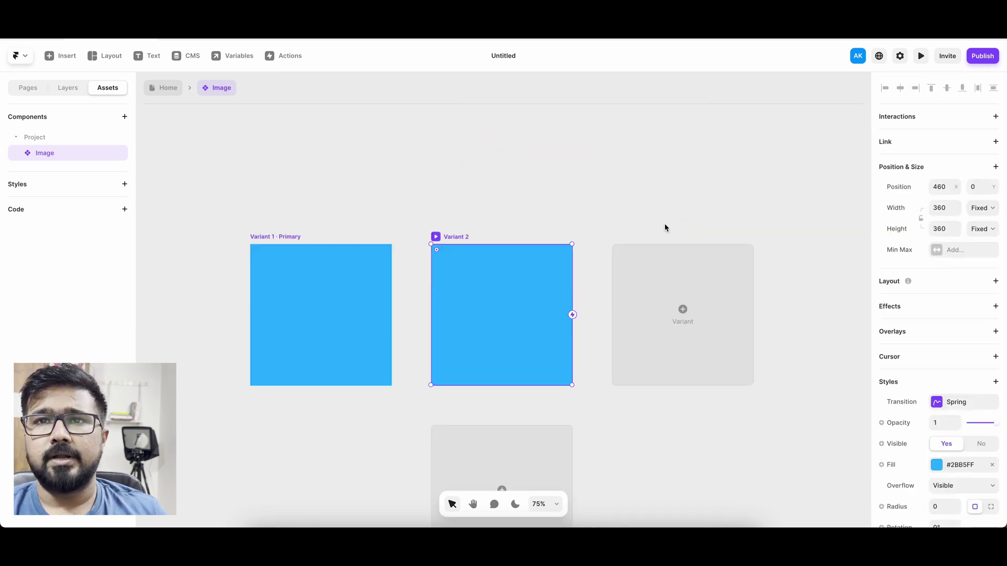
{"action": "left_click", "coordinate": [937, 465]}
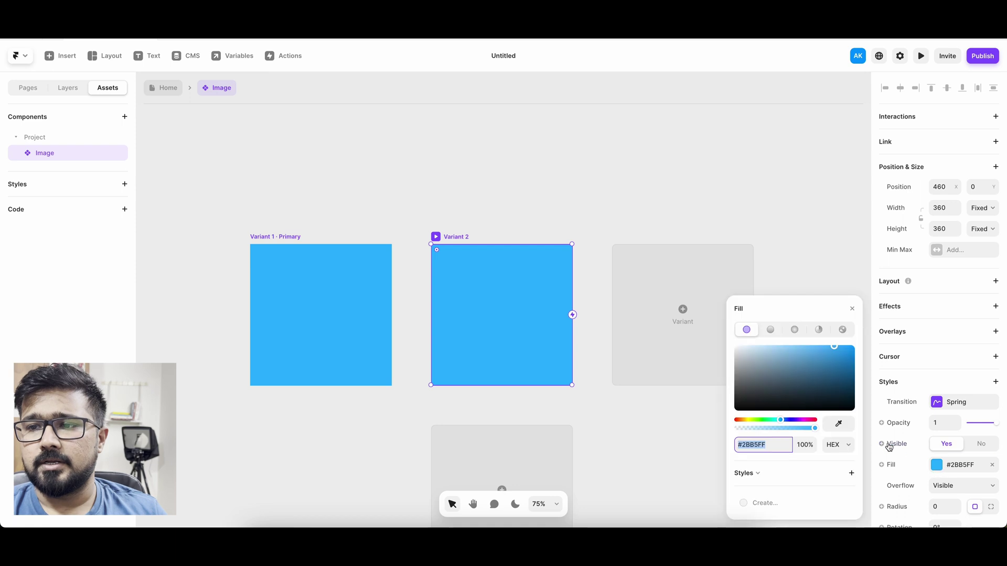
{"action": "left_click_drag", "start_coordinate": [788, 423], "coordinate": [792, 423]}
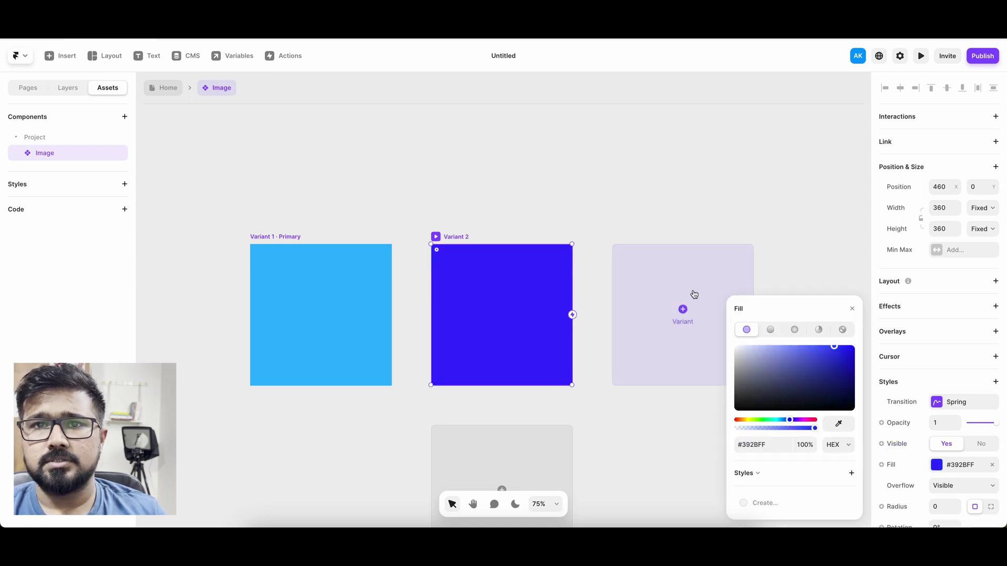
Add a third variant filled with purple #922BFF and a fourth variant filled with pink
{"action": "left_click", "coordinate": [681, 293]}
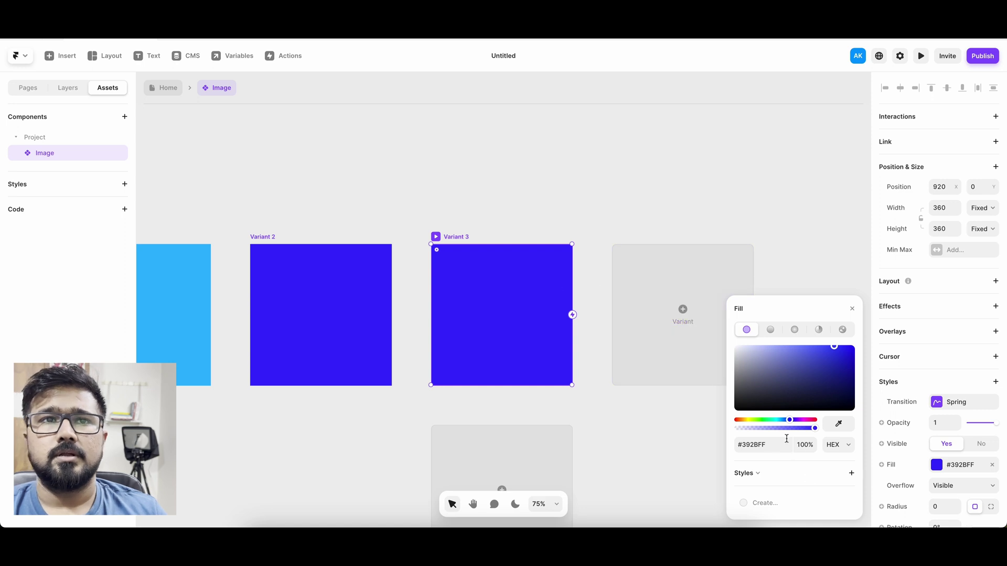
{"action": "left_click_drag", "start_coordinate": [791, 423], "coordinate": [797, 424]}
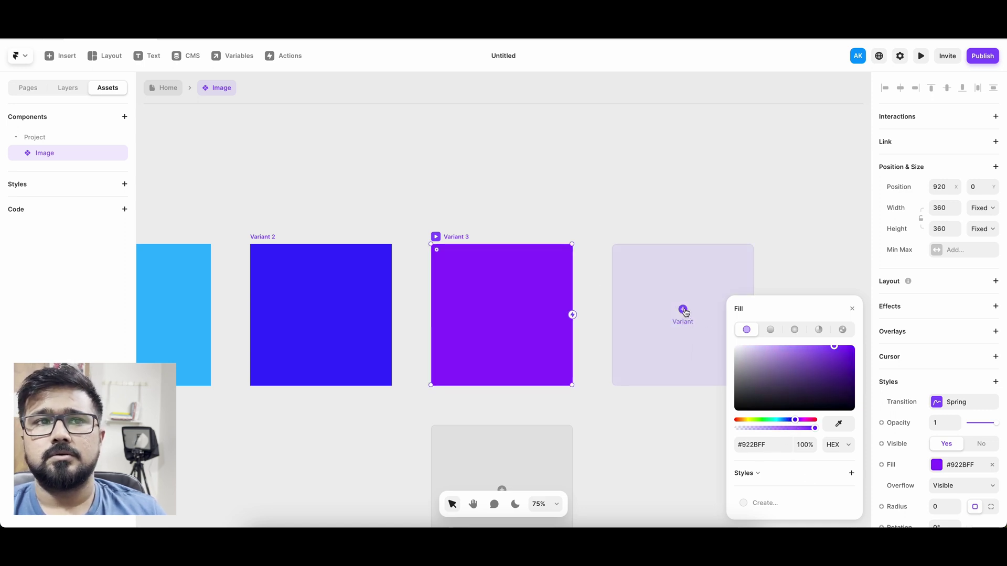
{"action": "left_click", "coordinate": [685, 311]}
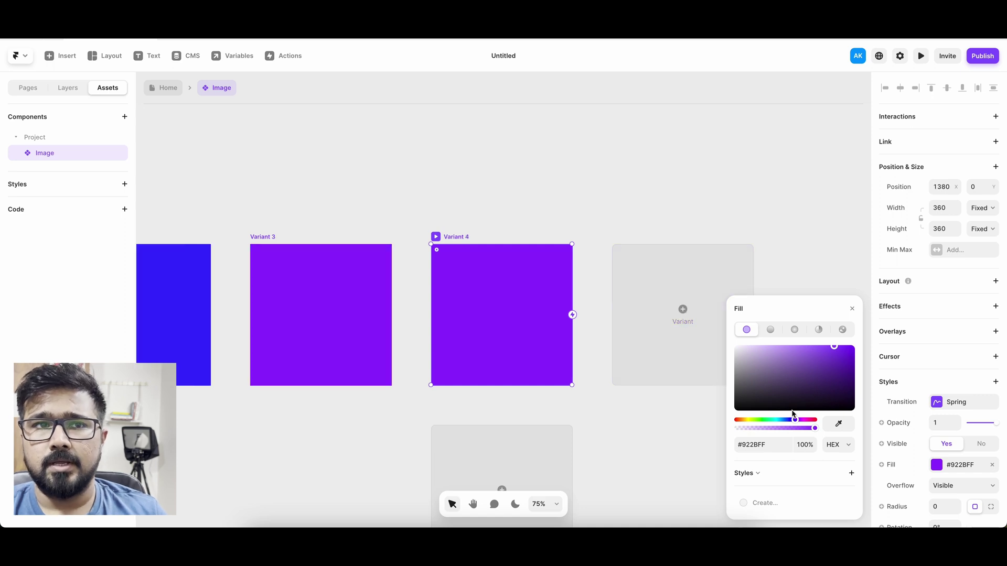
{"action": "left_click_drag", "start_coordinate": [797, 425], "coordinate": [811, 424]}
{"action": "left_click", "coordinate": [549, 199]}
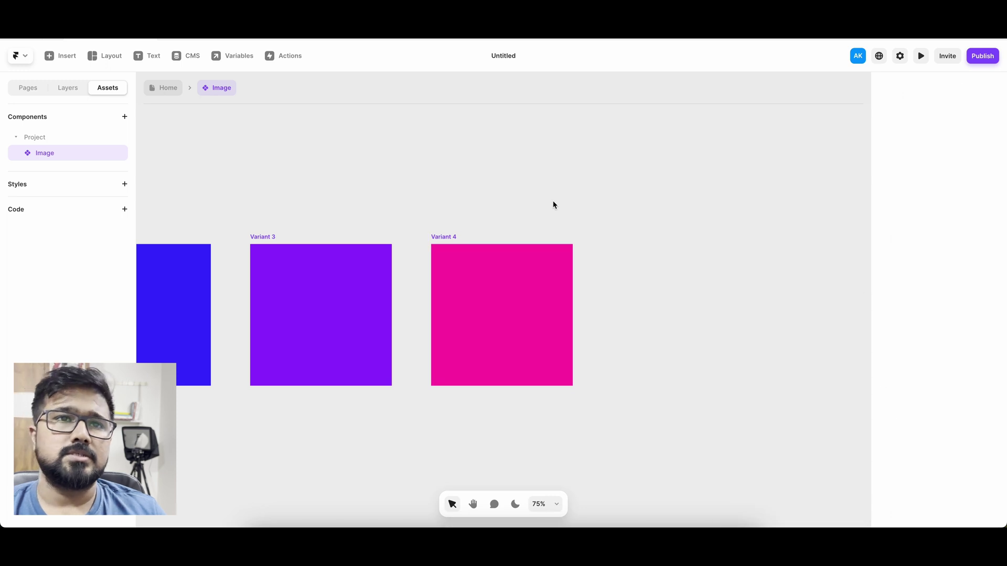
{"action": "scroll", "coordinate": [552, 201], "scroll_direction": "down", "scroll_amount": 2}
{"action": "scroll", "coordinate": [552, 205], "scroll_direction": "down", "scroll_amount": 3}
{"action": "key", "text": "h"}
{"action": "left_click_drag", "start_coordinate": [423, 185], "coordinate": [618, 184]}
{"action": "key", "text": "v"}
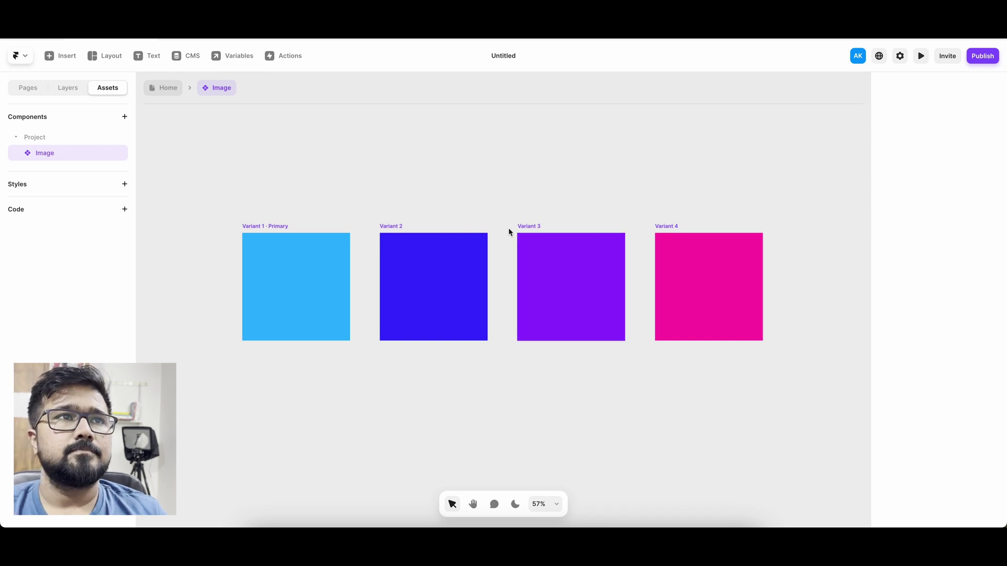
Return to the Home page and place the text "Discover" near the upper-left area of the Desktop frame
{"action": "left_click", "coordinate": [175, 96]}
{"action": "left_click", "coordinate": [377, 230]}
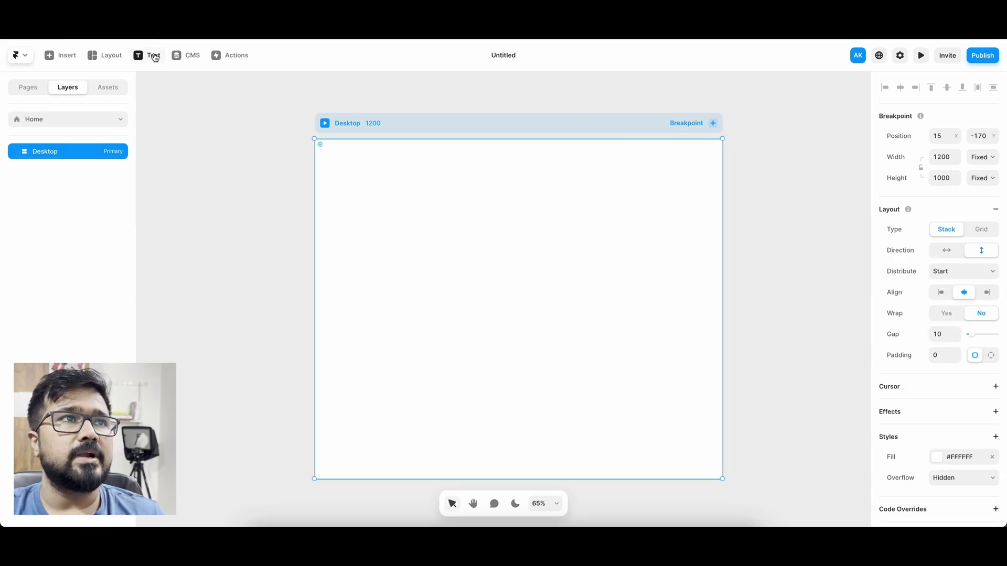
{"action": "left_click", "coordinate": [153, 56]}
{"action": "left_click", "coordinate": [389, 244]}
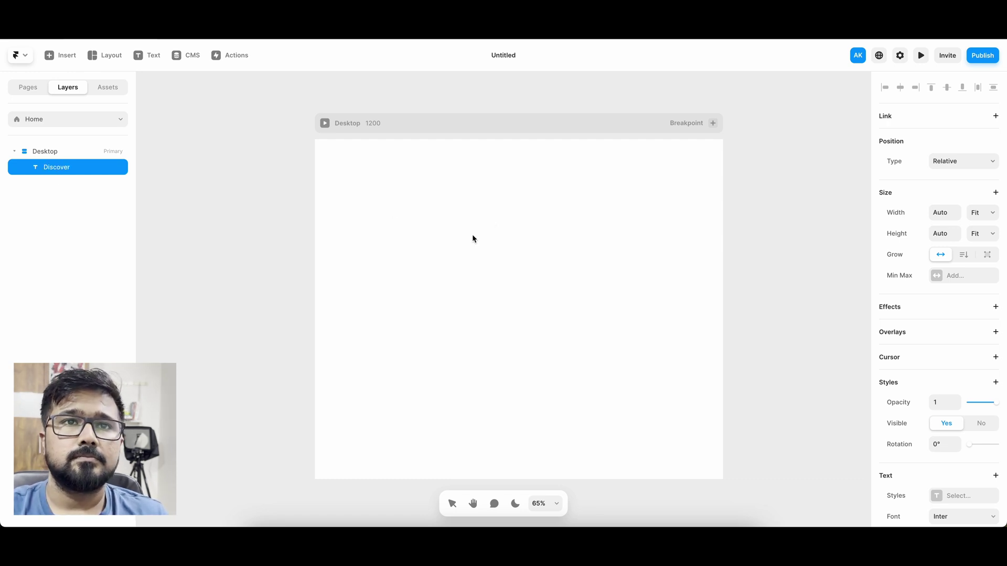
{"action": "key", "text": "Escape"}
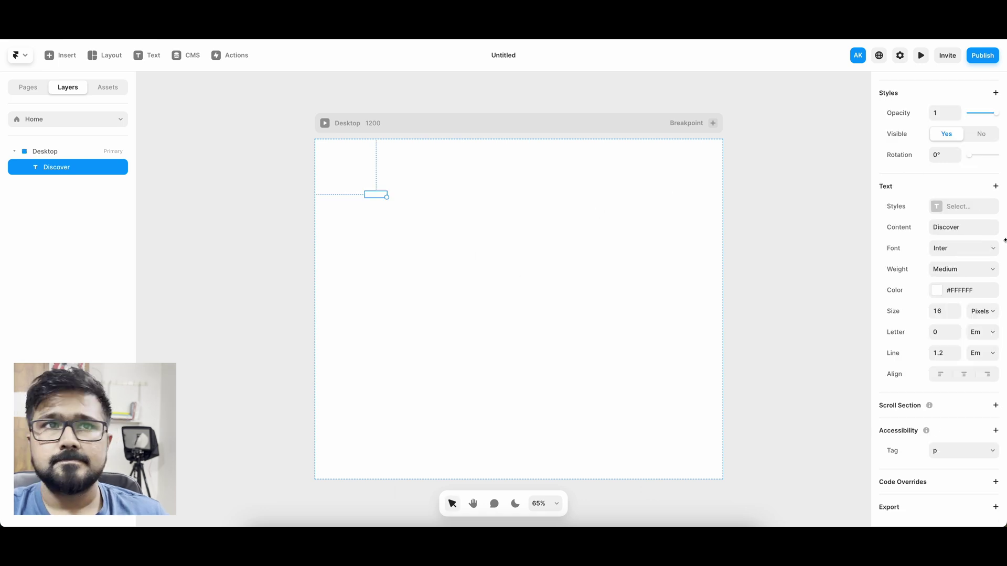
Set the Discover text's colour to the dark navy #040254
{"action": "left_click", "coordinate": [934, 290]}
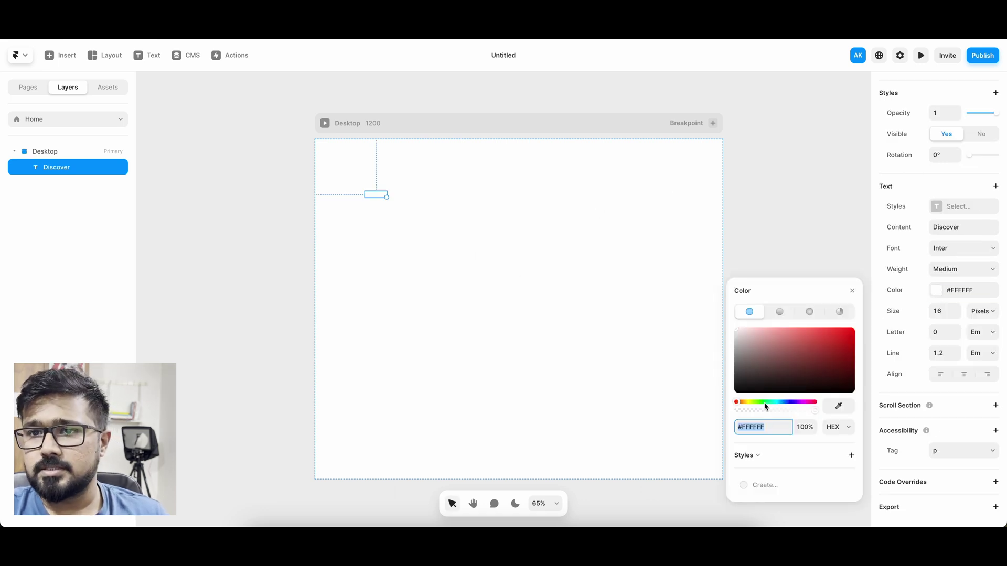
{"action": "left_click_drag", "start_coordinate": [770, 402], "coordinate": [789, 402]}
{"action": "left_click", "coordinate": [824, 357]}
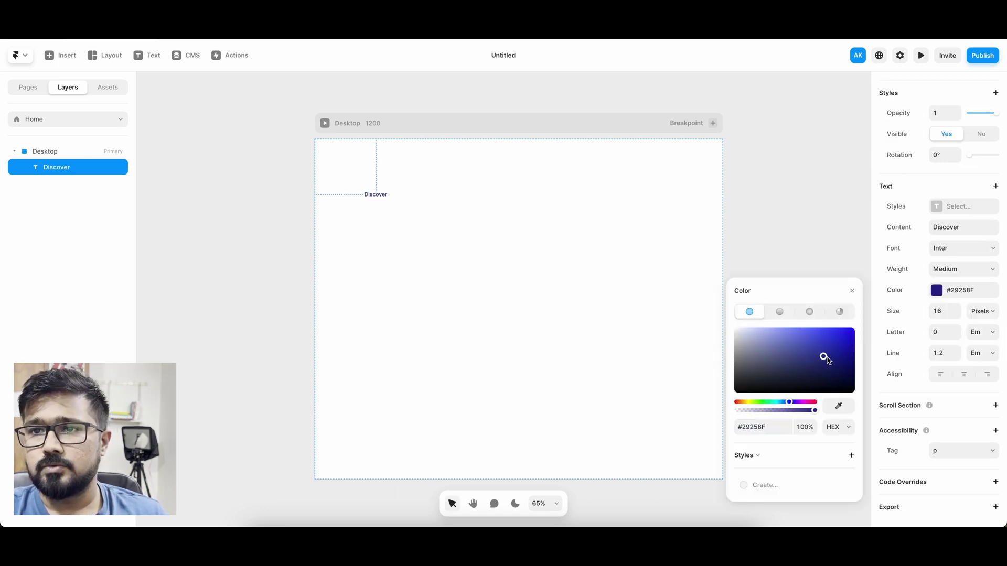
{"action": "left_click_drag", "start_coordinate": [827, 361], "coordinate": [850, 372]}
{"action": "key", "text": "Escape"}
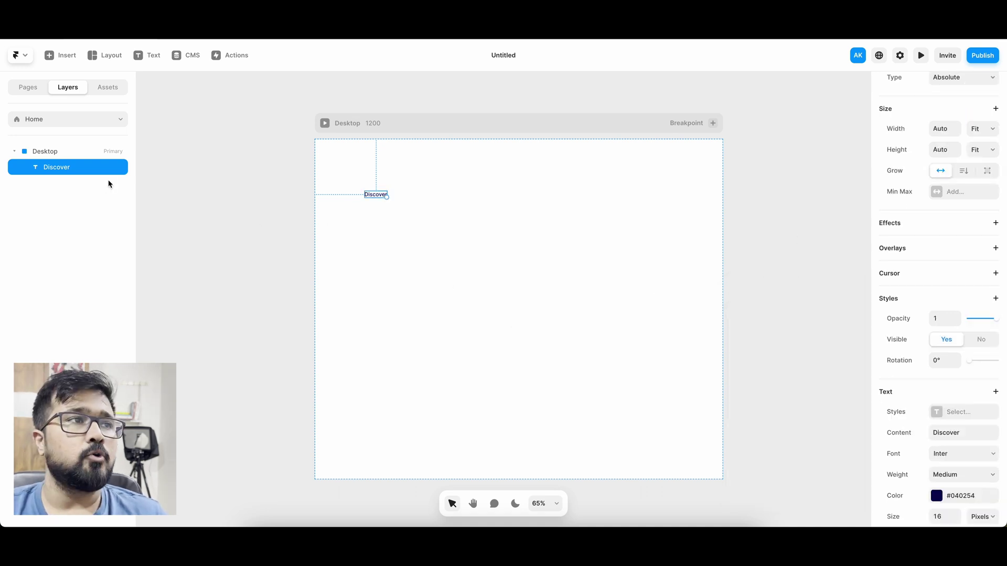
Wrap the Discover text in a frame and rename that frame Tag
{"action": "key", "text": "ctrl+alt+g"}
{"action": "double_click", "coordinate": [64, 167]}
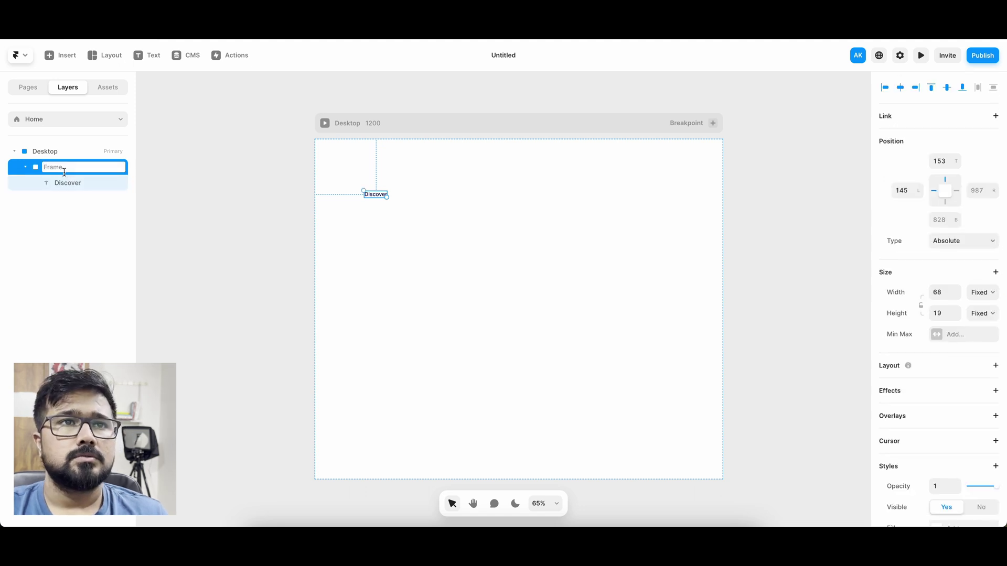
{"action": "type", "text": "Tag"}
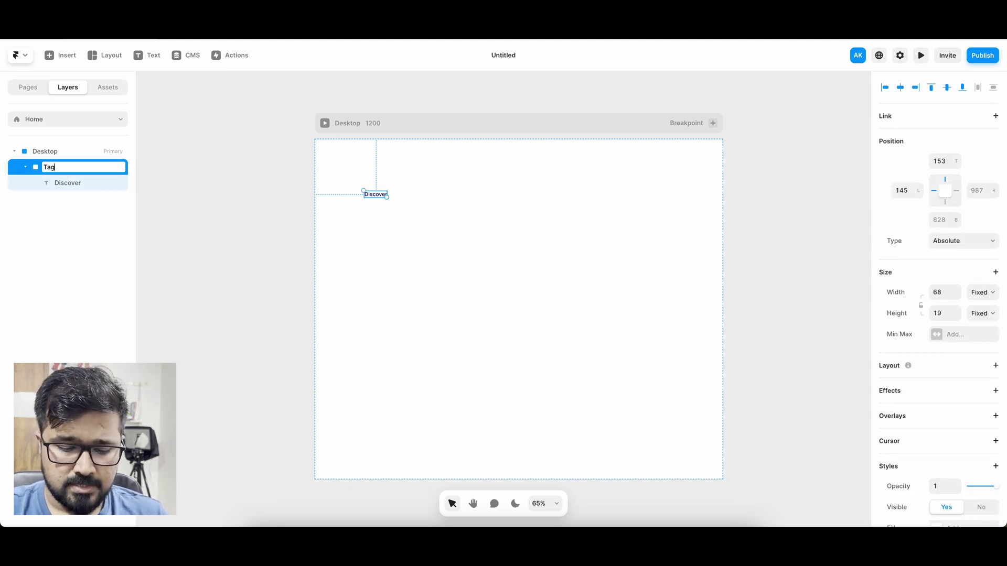
{"action": "key", "text": "Return"}
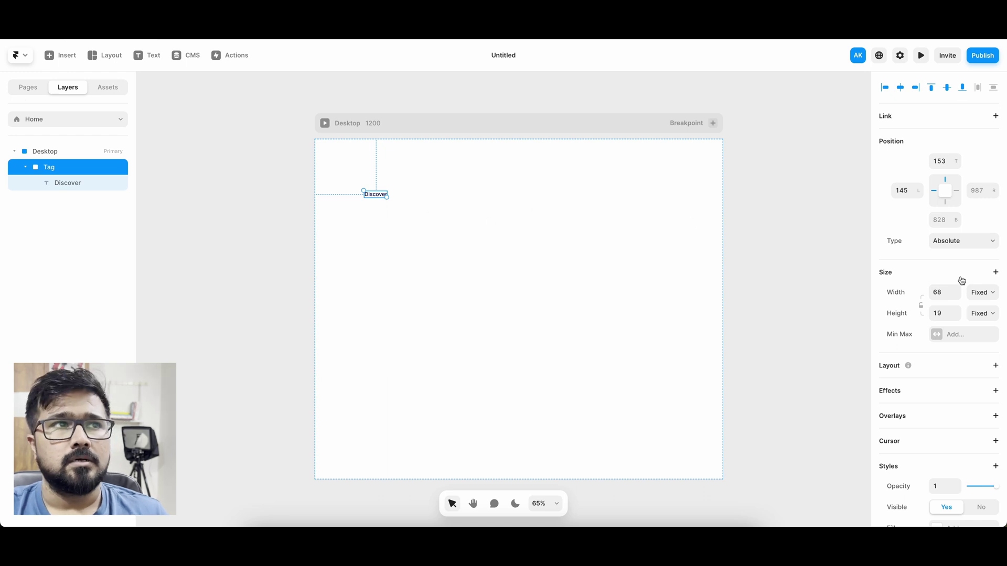
Apply a stack layout to the Tag frame with padding of 8 top, 16 right, 8 bottom and 16 left
{"action": "left_click", "coordinate": [972, 373]}
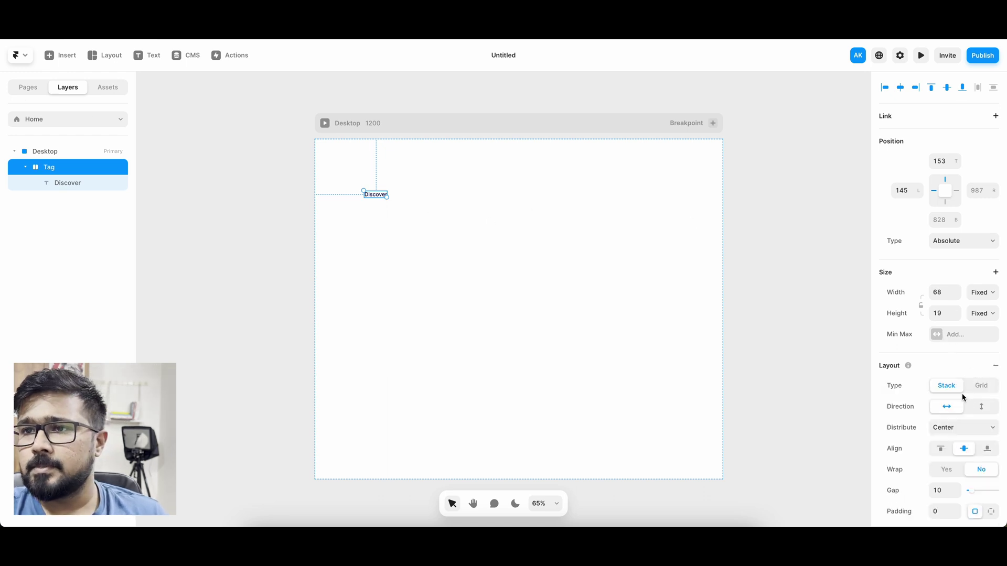
{"action": "scroll", "coordinate": [963, 397], "scroll_direction": "down", "scroll_amount": 4}
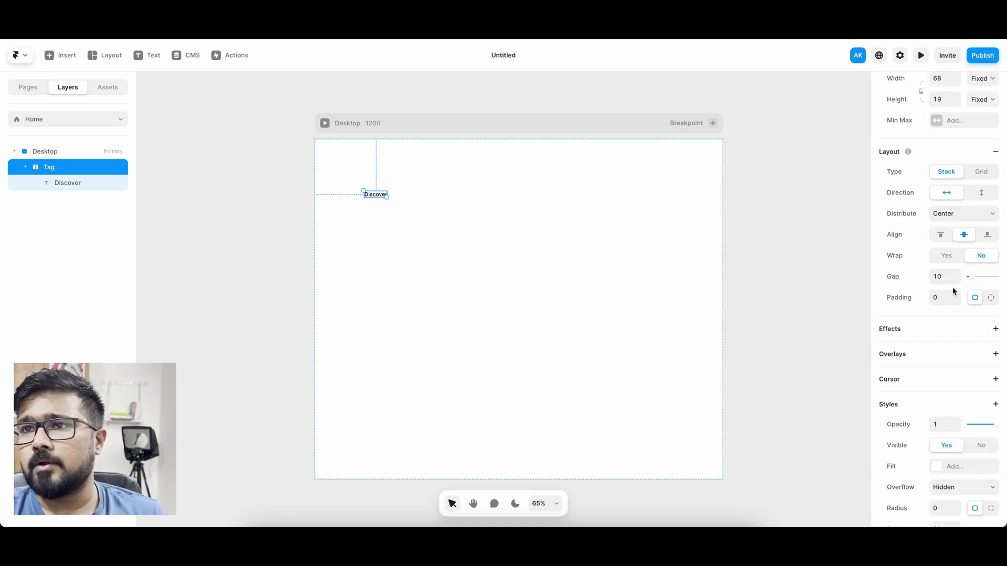
{"action": "left_click", "coordinate": [991, 297]}
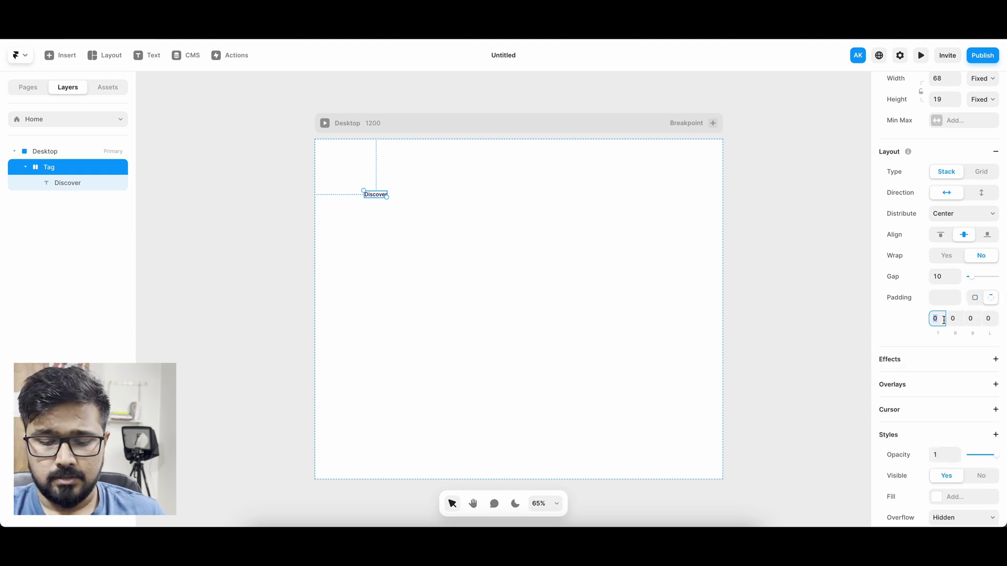
{"action": "type", "text": "8"}
{"action": "key", "text": "Tab"}
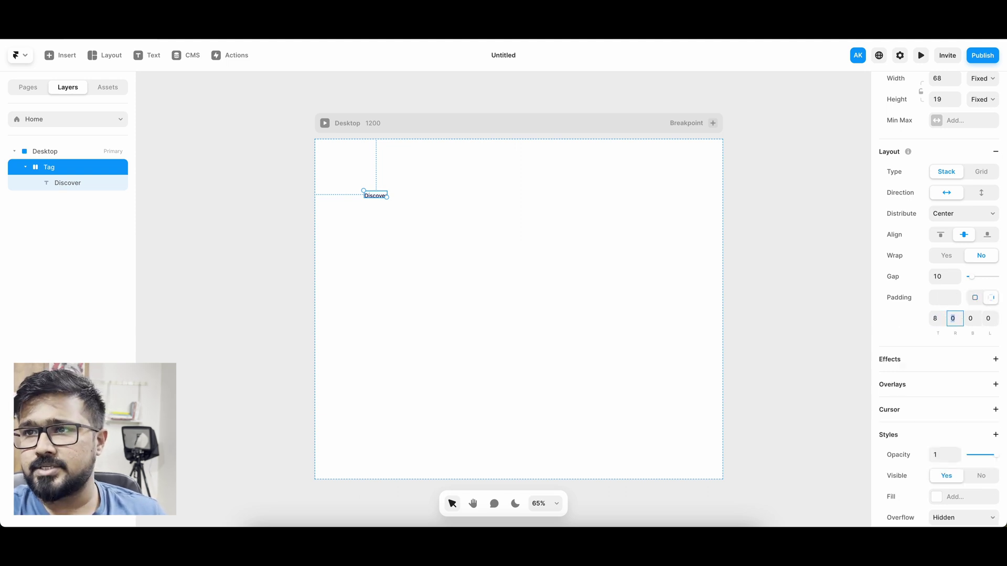
{"action": "key", "text": "Tab"}
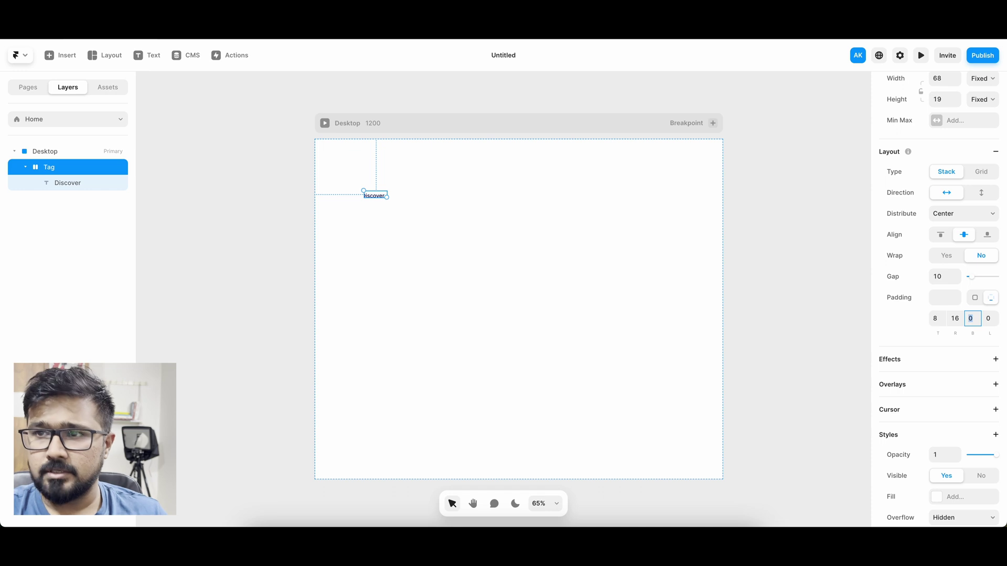
{"action": "key", "text": "Tab"}
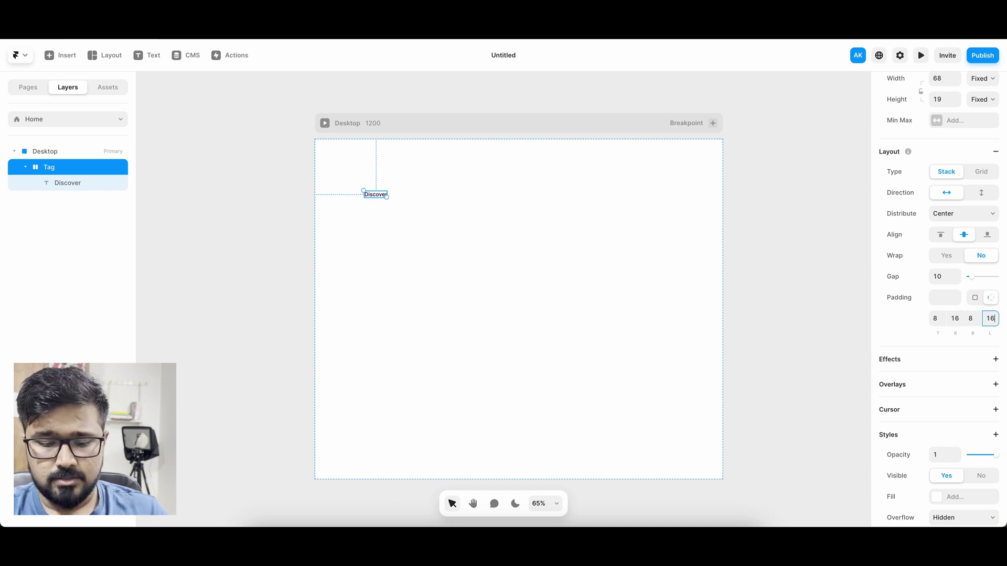
Set both the width and the height of the Tag frame to Fit Content
{"action": "scroll", "coordinate": [954, 241], "scroll_direction": "up", "scroll_amount": 3}
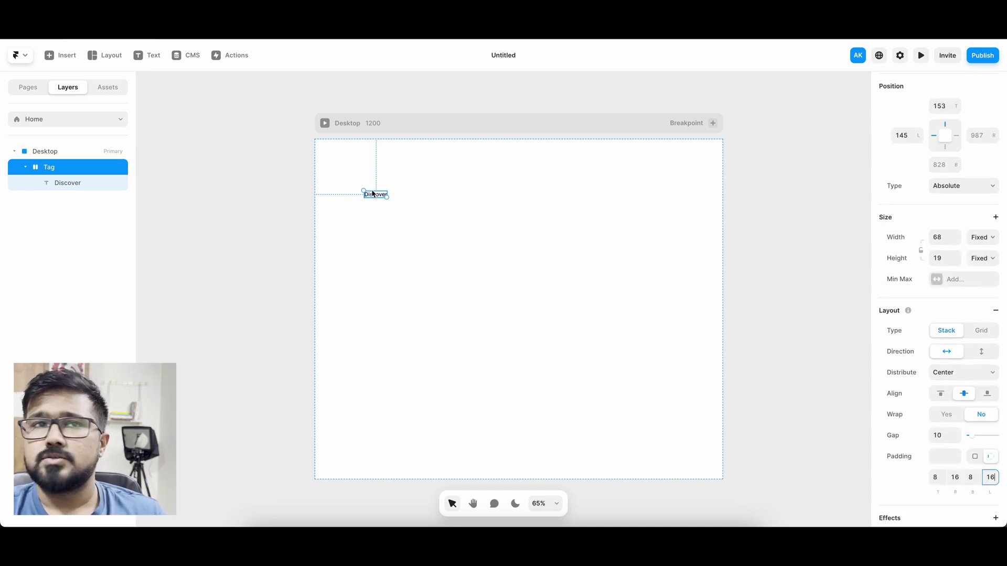
{"action": "left_click", "coordinate": [373, 194]}
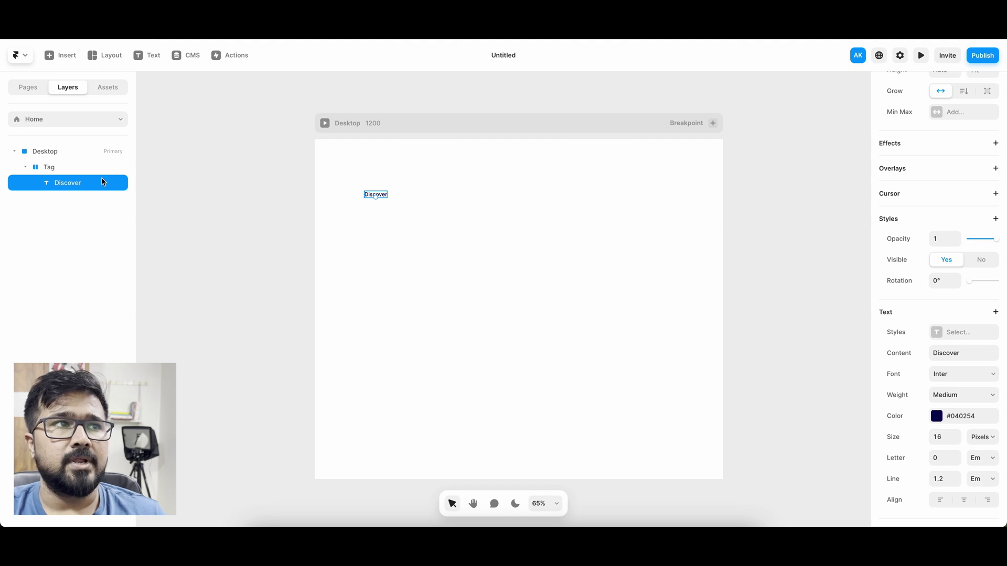
{"action": "left_click", "coordinate": [77, 167]}
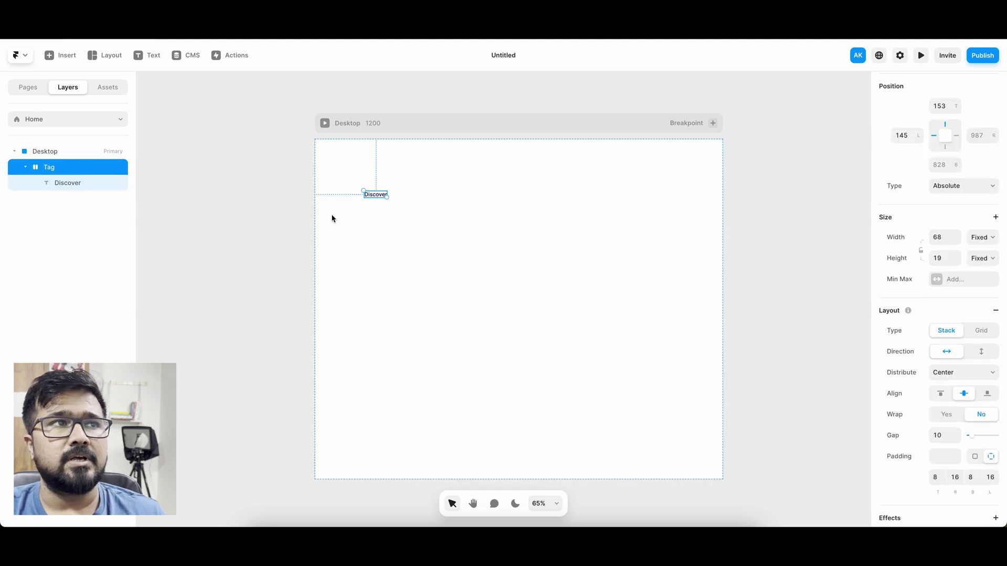
{"action": "left_click", "coordinate": [979, 238]}
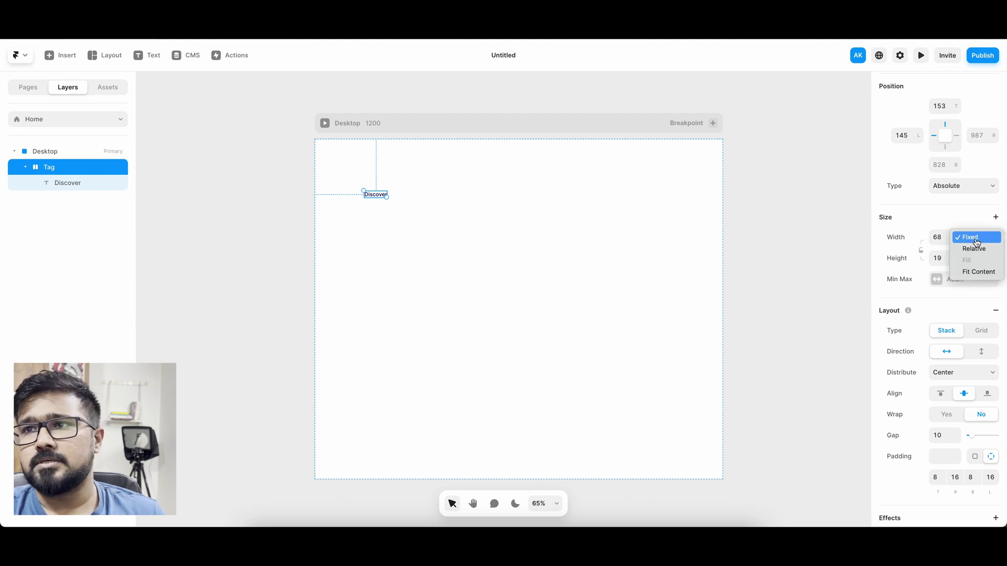
{"action": "left_click", "coordinate": [973, 272]}
{"action": "left_click", "coordinate": [990, 258]}
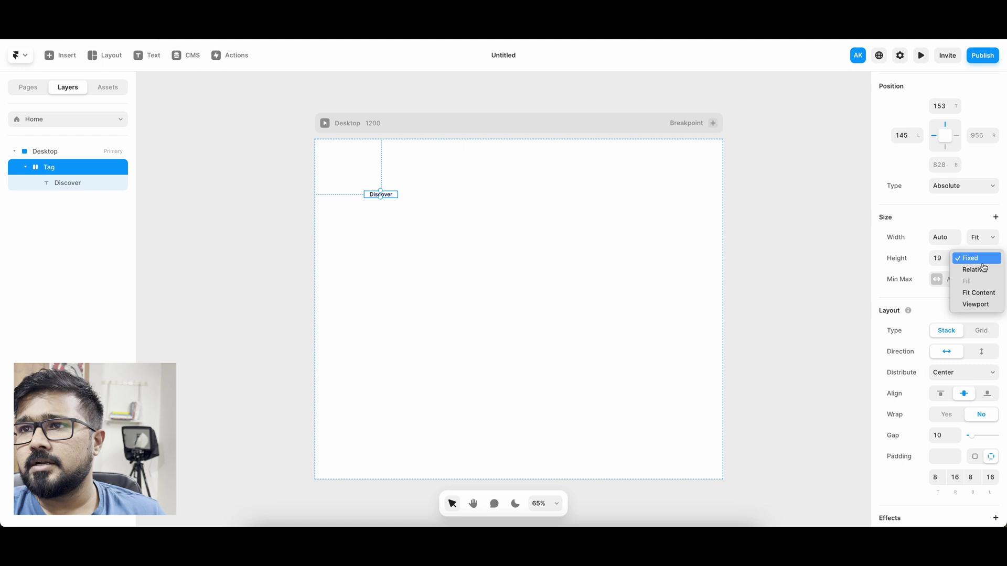
{"action": "left_click", "coordinate": [976, 293]}
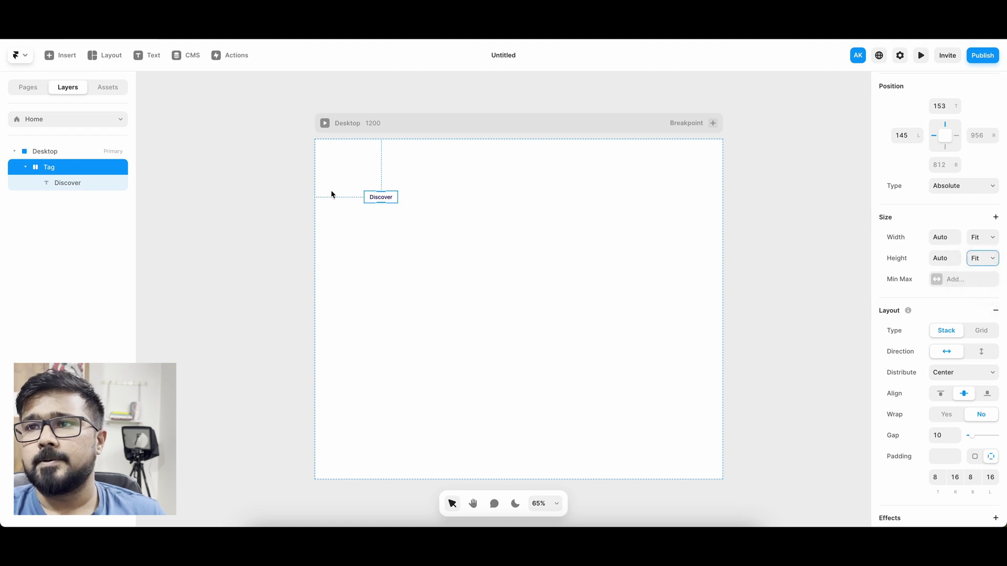
Add a solid border to the Tag frame and colour it light orange #FFE4C4
{"action": "scroll", "coordinate": [936, 383], "scroll_direction": "down", "scroll_amount": 7}
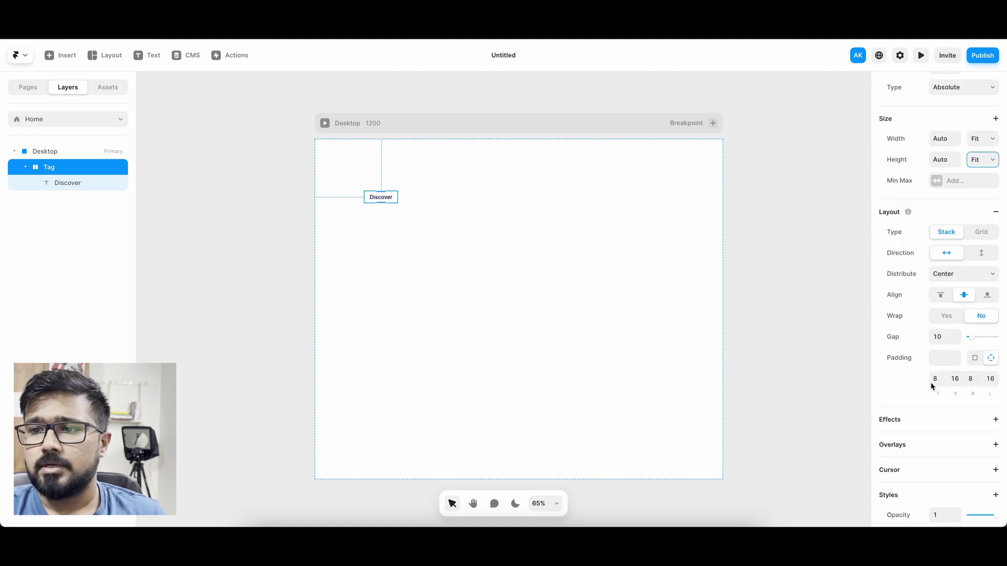
{"action": "left_click", "coordinate": [943, 385]}
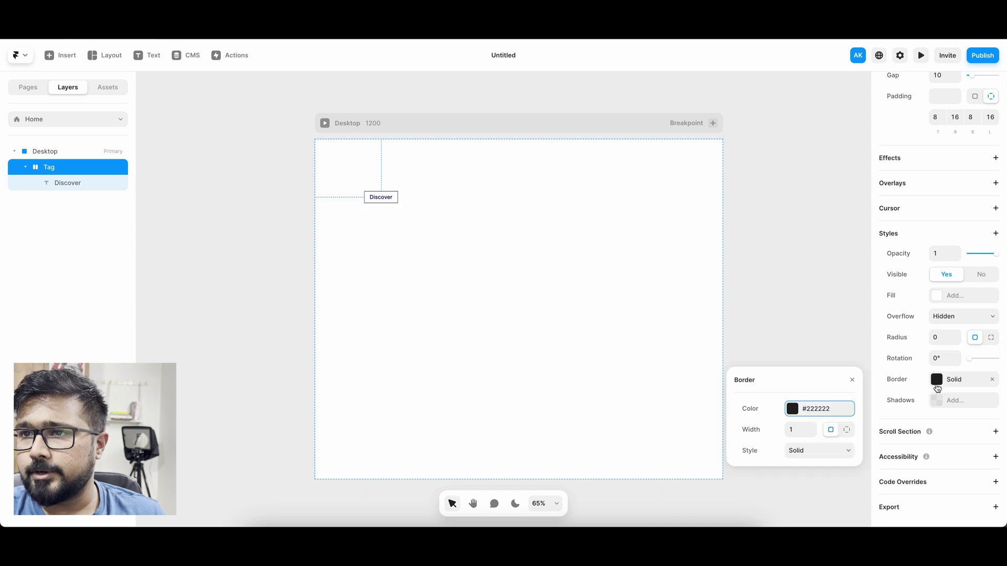
{"action": "left_click", "coordinate": [791, 408]}
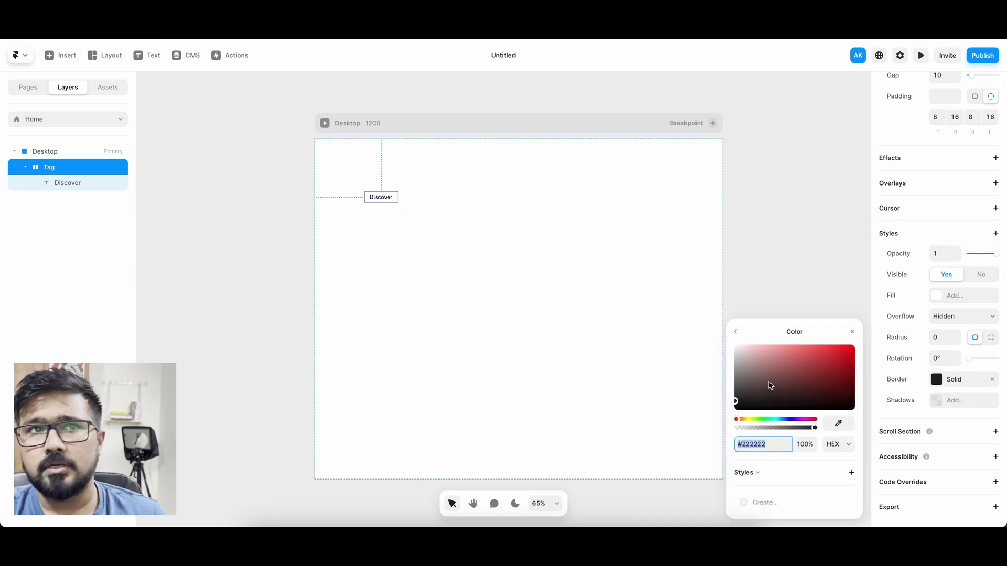
{"action": "left_click", "coordinate": [736, 359]}
{"action": "left_click_drag", "start_coordinate": [775, 420], "coordinate": [743, 419]}
{"action": "left_click", "coordinate": [773, 350]}
{"action": "left_click_drag", "start_coordinate": [773, 347], "coordinate": [760, 342]}
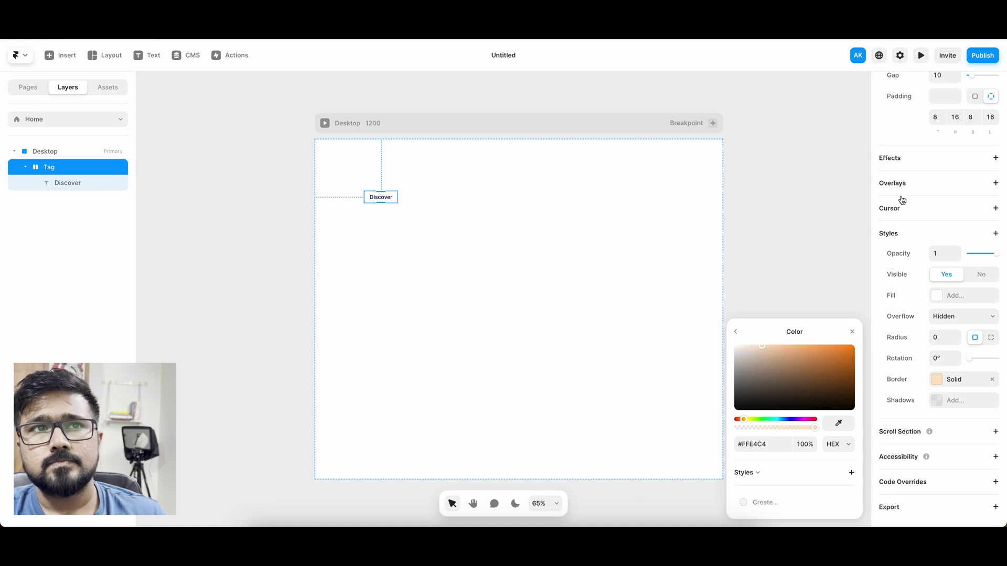
Round the corners of the Tag frame with a radius of 30
{"action": "scroll", "coordinate": [923, 173], "scroll_direction": "up", "scroll_amount": 8}
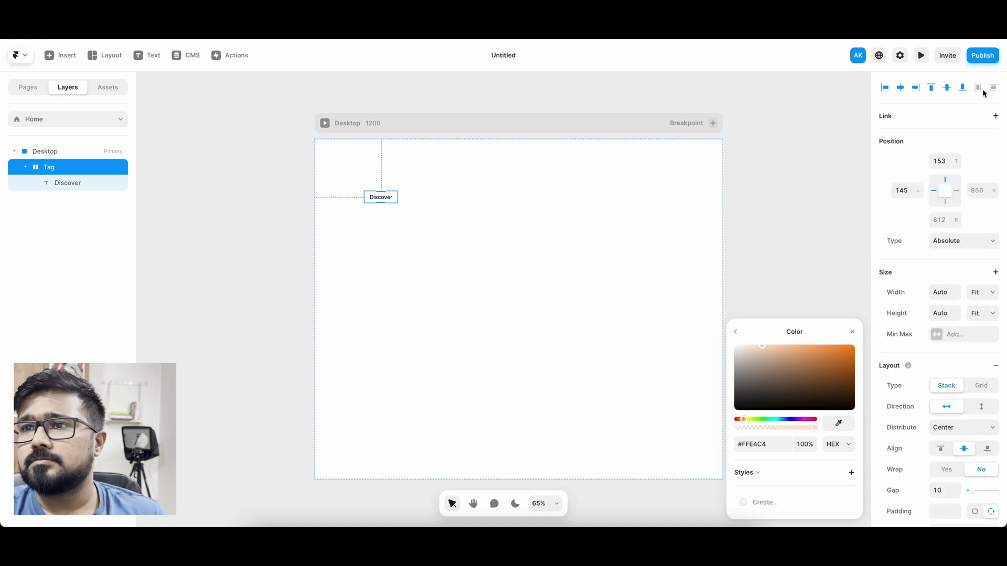
{"action": "scroll", "coordinate": [915, 365], "scroll_direction": "down", "scroll_amount": 7}
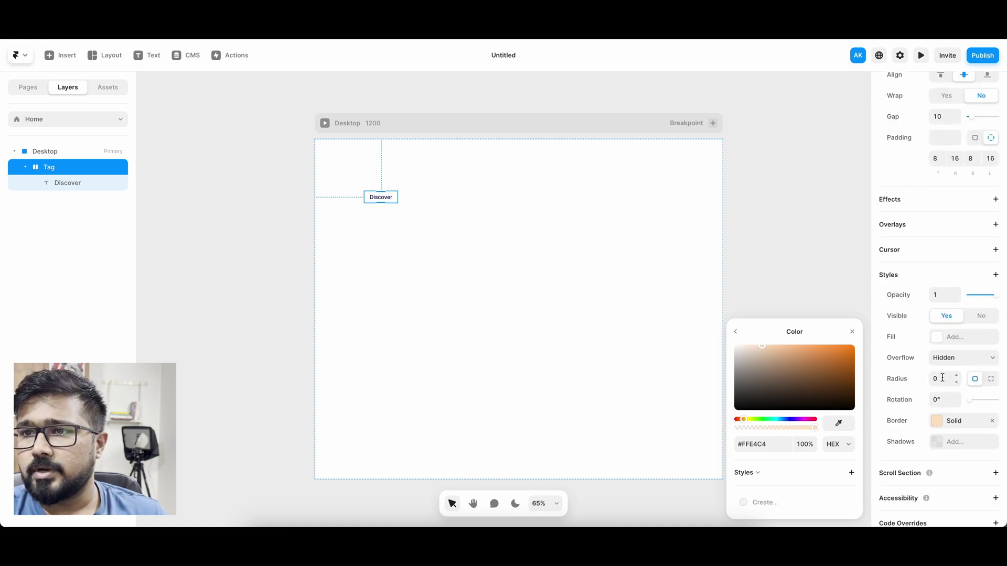
{"action": "left_click", "coordinate": [942, 377]}
{"action": "type", "text": "10"}
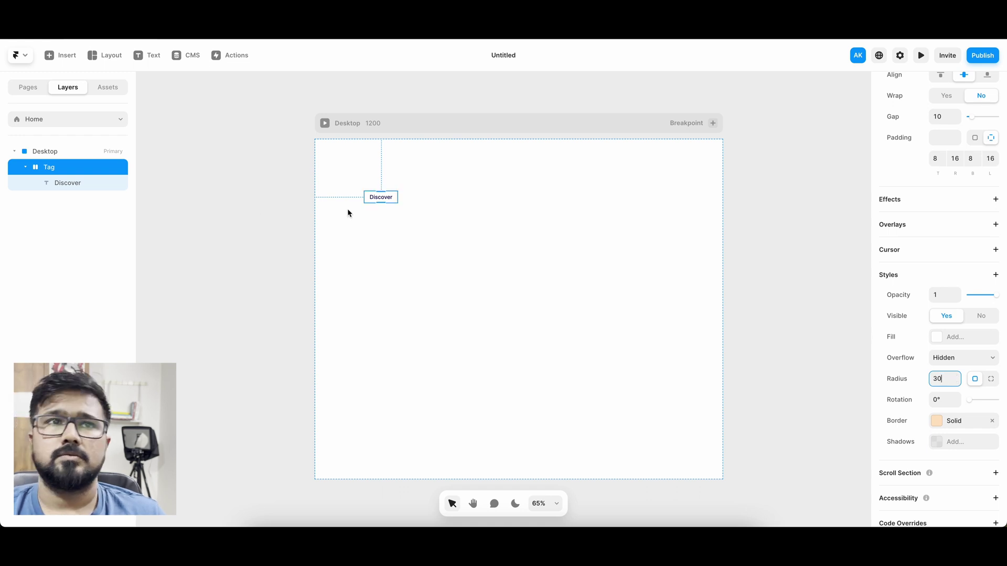
{"action": "left_click", "coordinate": [229, 207]}
{"action": "left_click", "coordinate": [372, 197]}
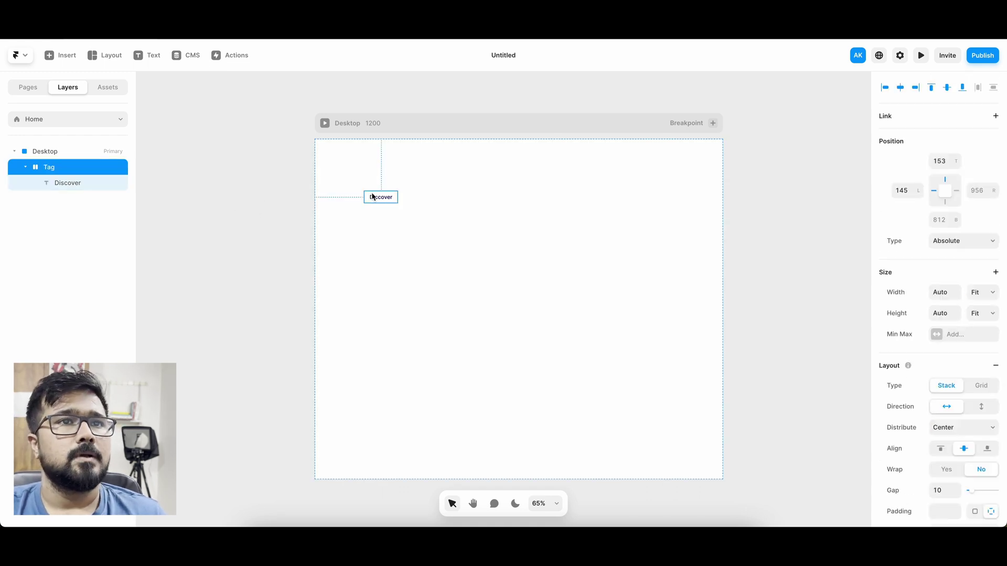
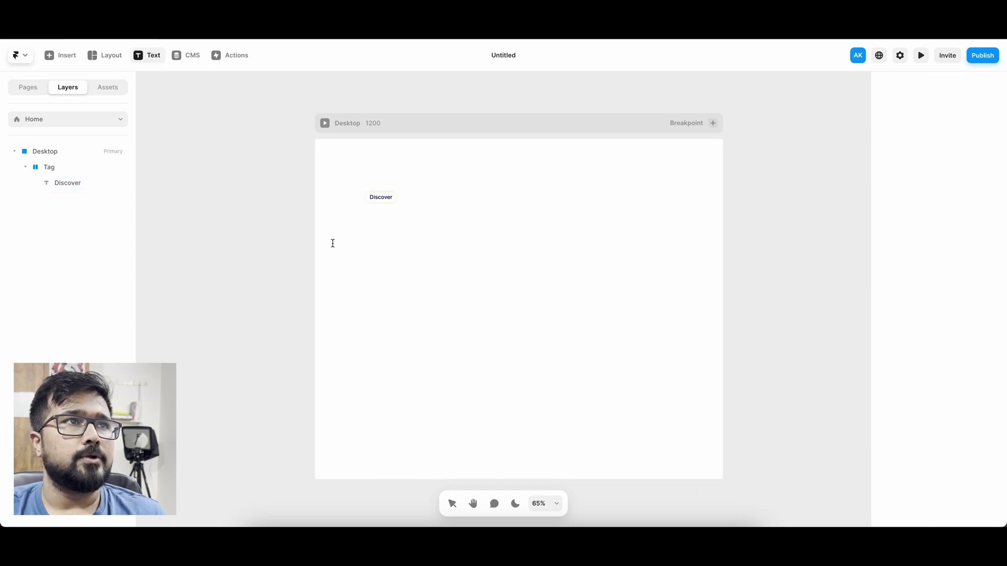
Add the text "Brainstorming sessions in order to take their needs and company goals into account." below the tag, wrapped to a width of about 437
{"action": "left_click", "coordinate": [371, 220]}
{"action": "type", "text": "sadasfkjasdjk"}
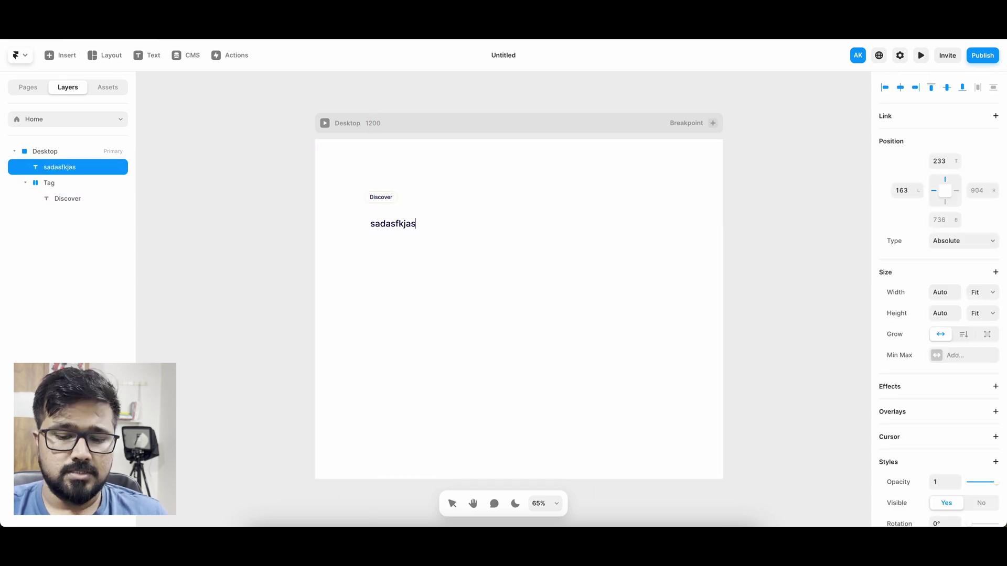
{"action": "key", "text": "Escape"}
{"action": "double_click", "coordinate": [408, 224]}
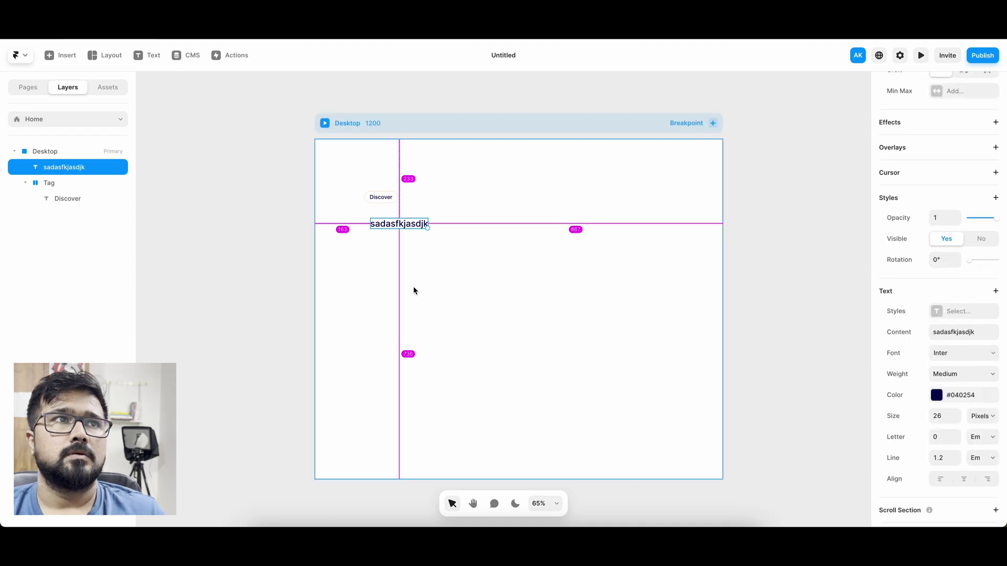
{"action": "type", "text": "Brainstorming sessions in order to take their needs and company goals into account."}
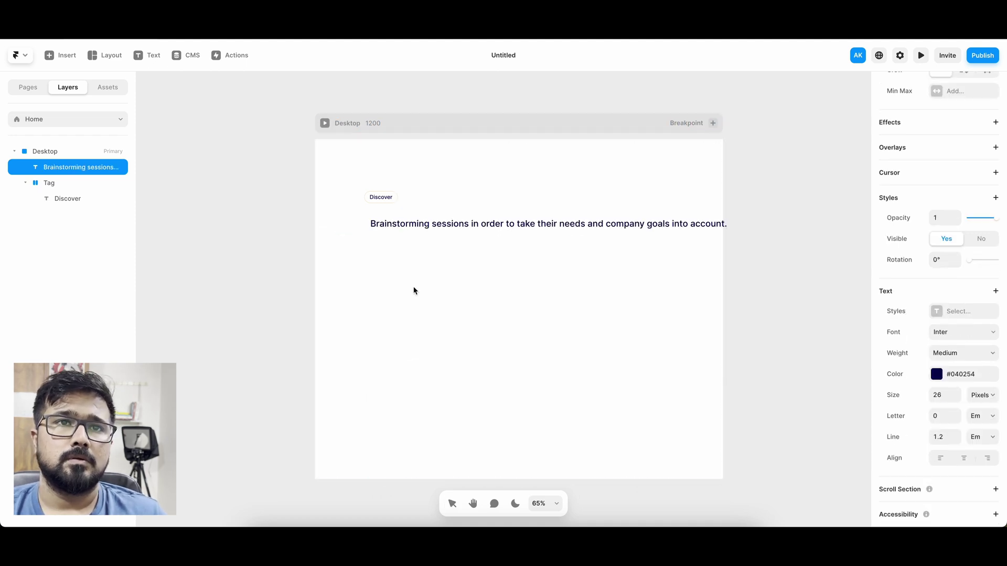
{"action": "key", "text": "Escape"}
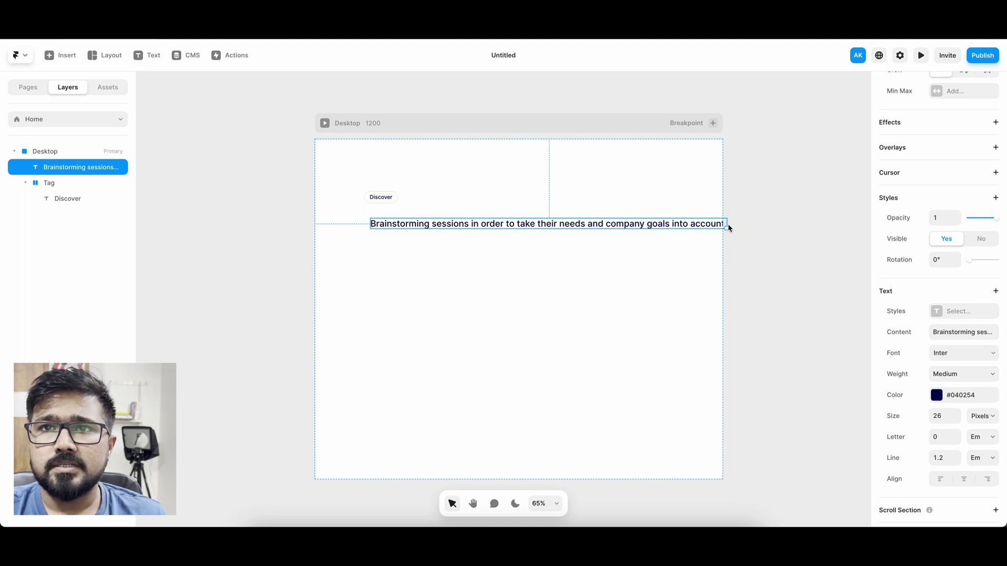
{"action": "left_click_drag", "start_coordinate": [727, 227], "coordinate": [518, 229]}
{"action": "mouse_move", "coordinate": [405, 218]}
{"action": "left_mouse_down"}
{"action": "mouse_move", "coordinate": [396, 214]}
{"action": "mouse_move", "coordinate": [407, 226]}
{"action": "mouse_move", "coordinate": [393, 219]}
{"action": "mouse_move", "coordinate": [393, 230]}
{"action": "left_mouse_up"}
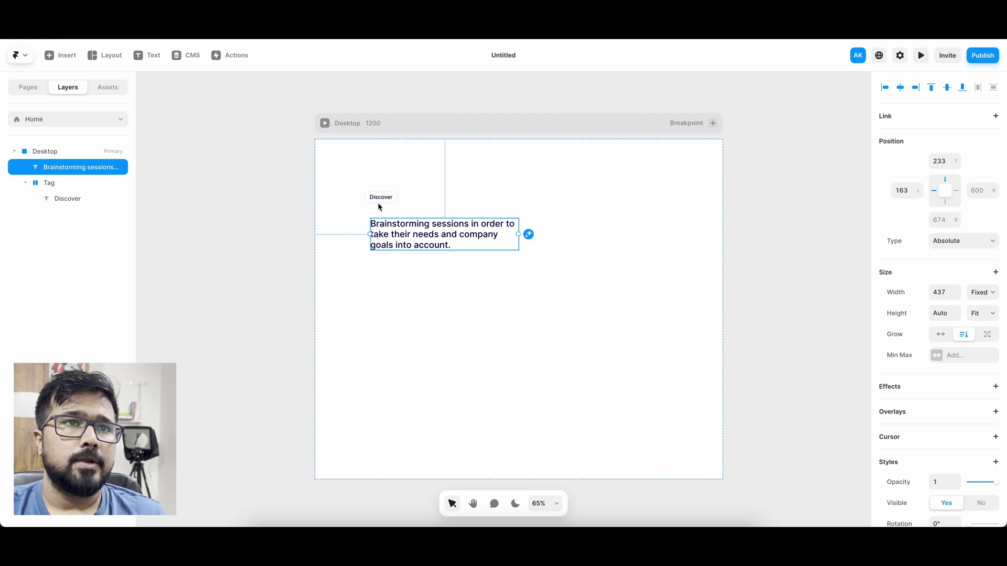
Order Tag above the Brainstorming text in the layers and wrap both in a frame named Section 1
{"action": "left_click", "coordinate": [47, 184]}
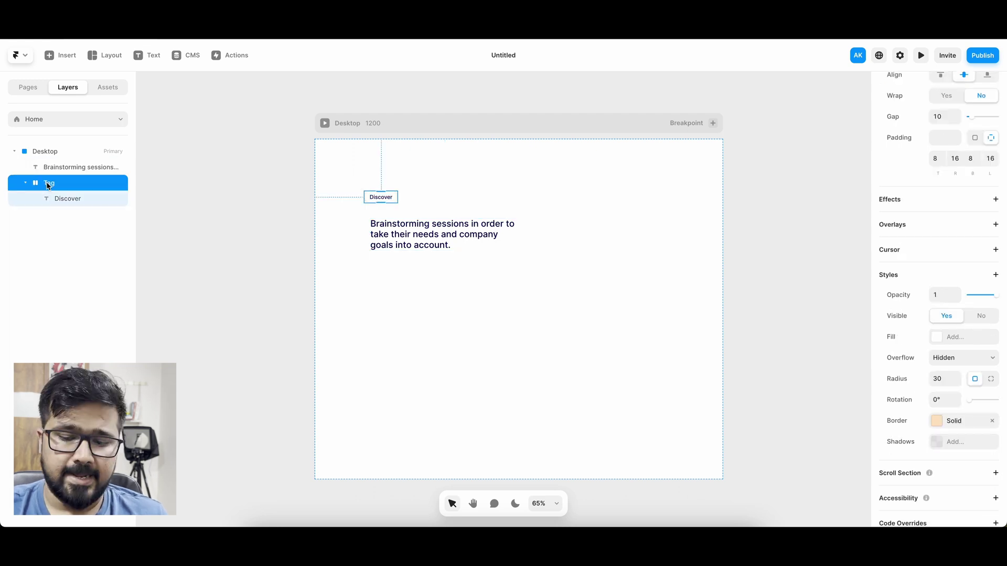
{"action": "key", "text": "ctrl+]"}
{"action": "left_click", "coordinate": [58, 200], "text": "shift"}
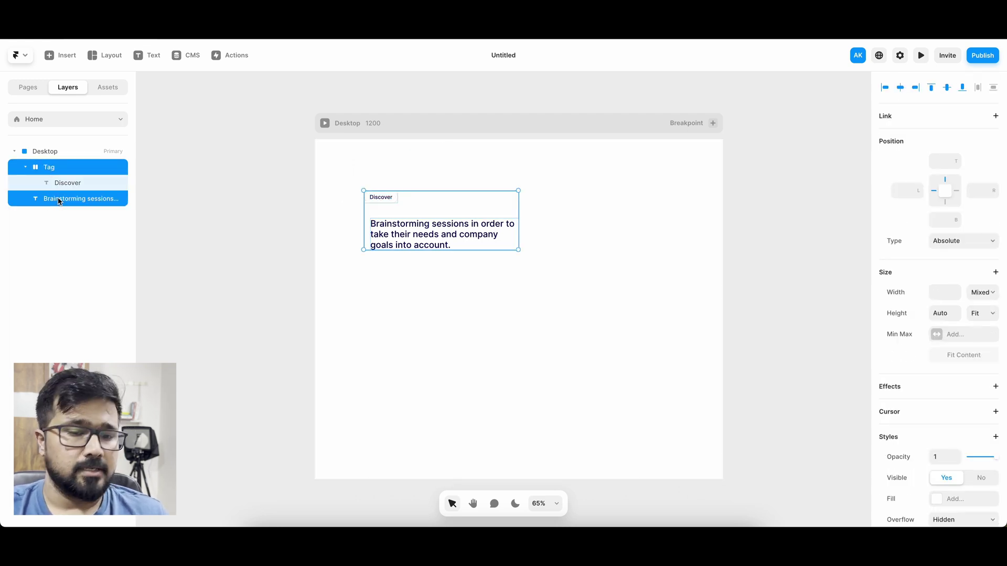
{"action": "key", "text": "ctrl+alt+g"}
{"action": "double_click", "coordinate": [50, 167]}
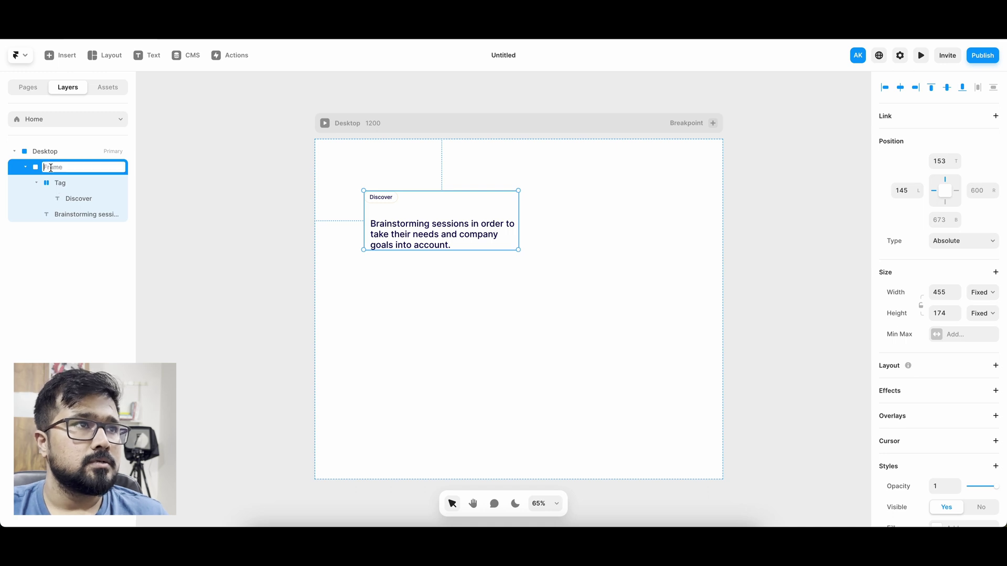
{"action": "type", "text": "Section 1"}
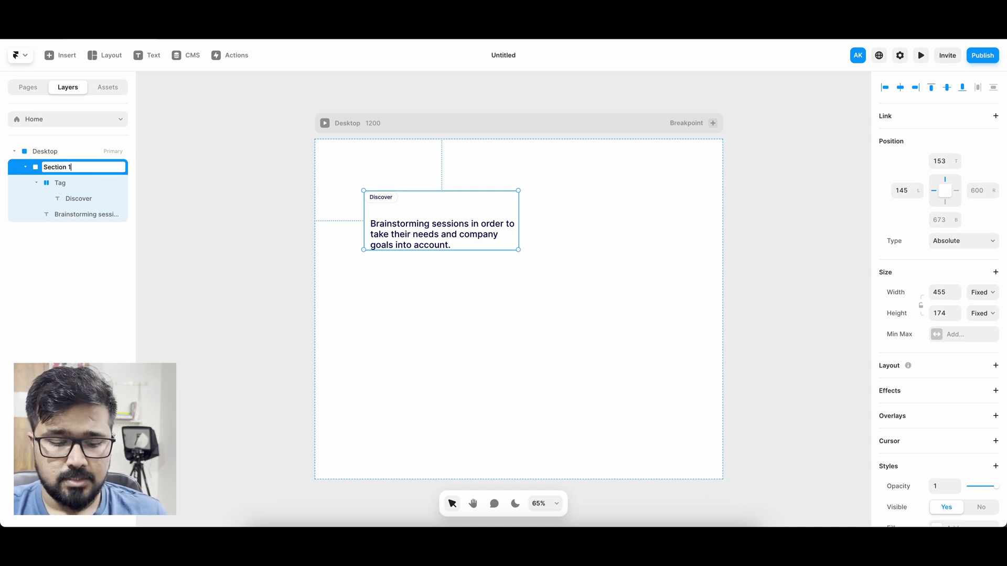
{"action": "key", "text": "Return"}
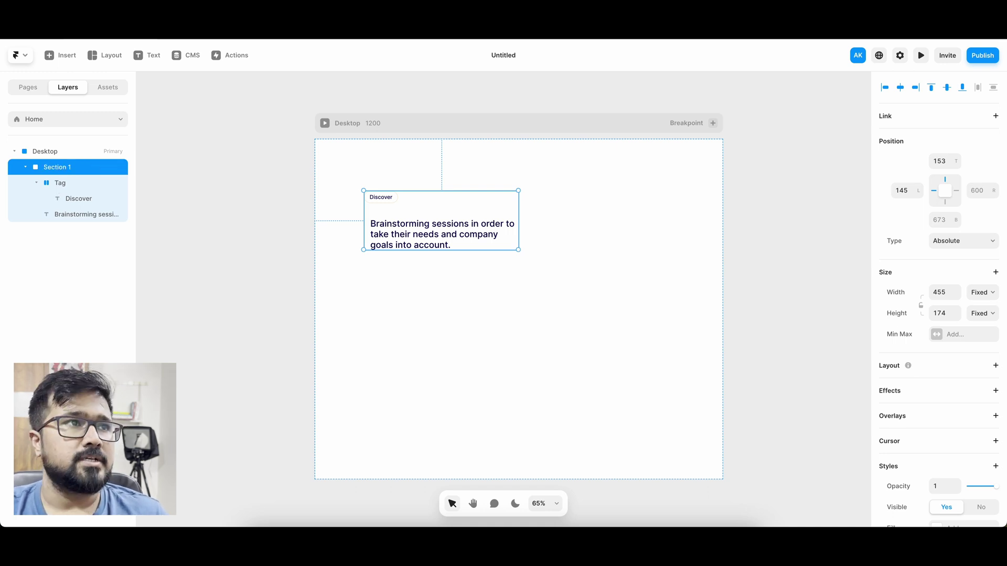
Apply a vertical stack layout to Section 1 with its contents left-aligned and a gap of 20
{"action": "left_click", "coordinate": [35, 182]}
{"action": "left_click", "coordinate": [947, 372]}
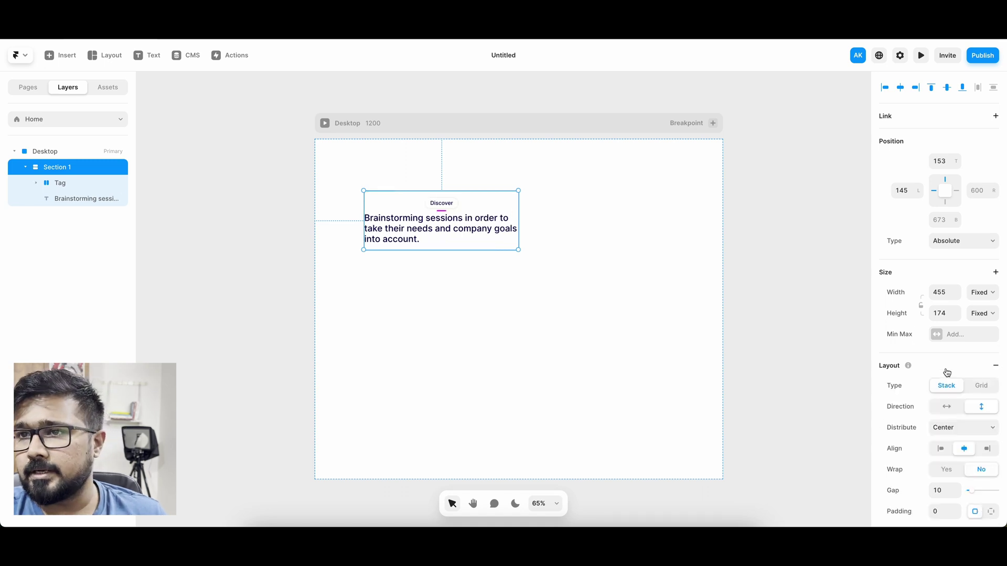
{"action": "left_click", "coordinate": [944, 448]}
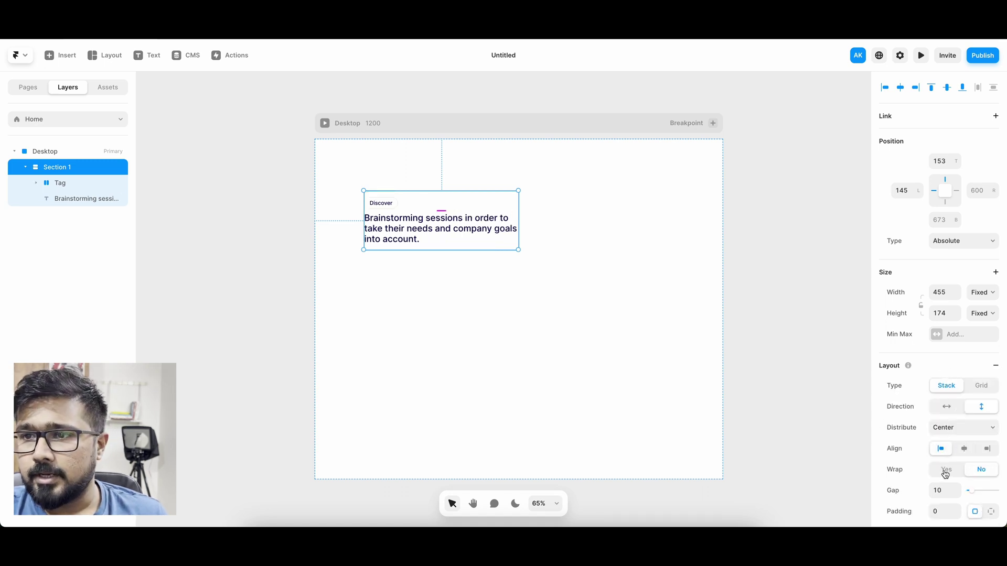
{"action": "left_click", "coordinate": [948, 492]}
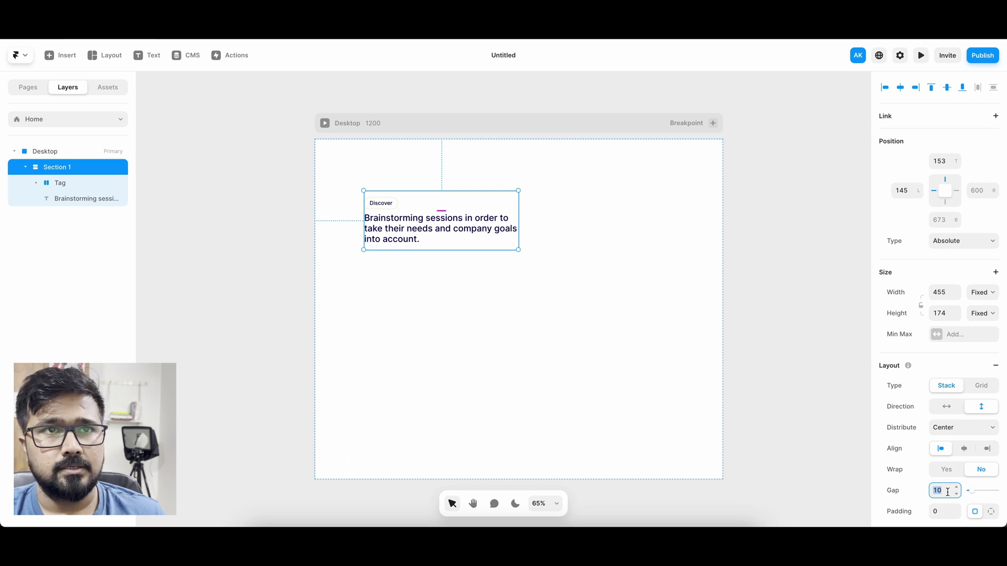
{"action": "type", "text": "20"}
{"action": "key", "text": "Return"}
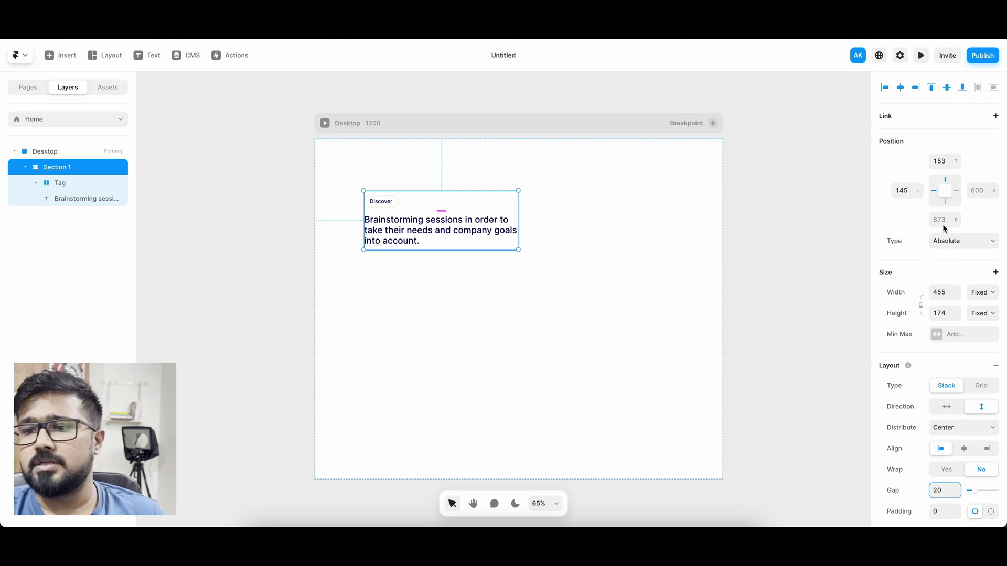
Set Section 1's height to Fit Content
{"action": "left_click", "coordinate": [980, 314]}
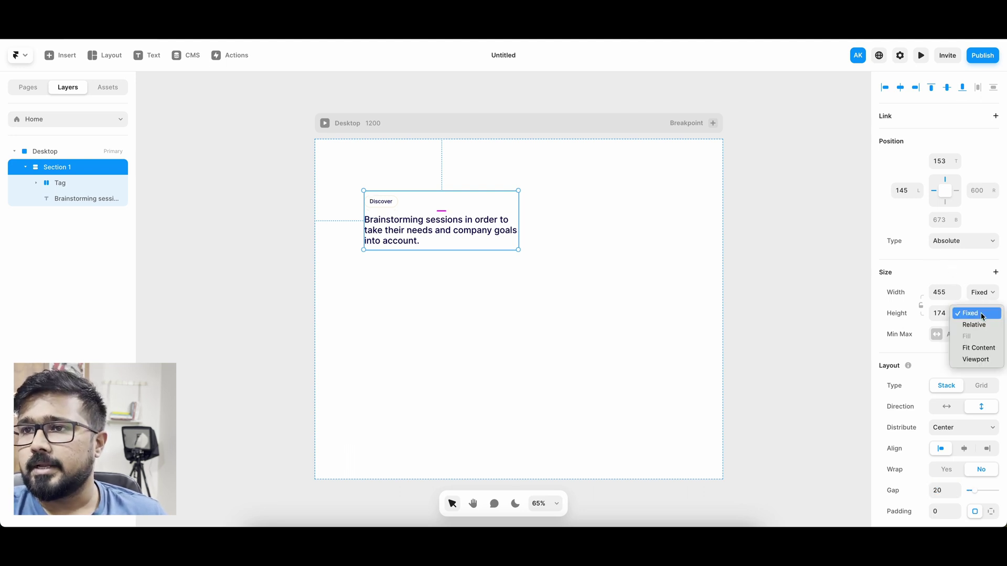
{"action": "left_click", "coordinate": [972, 348]}
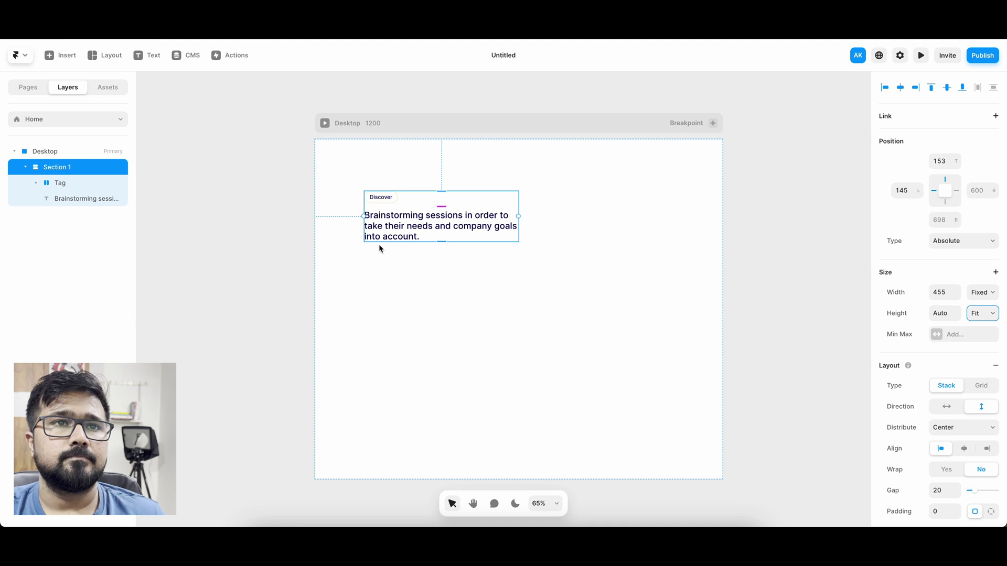
Set the Brainstorming text to Regular weight with a font size of 32 pixels
{"action": "left_click", "coordinate": [418, 229]}
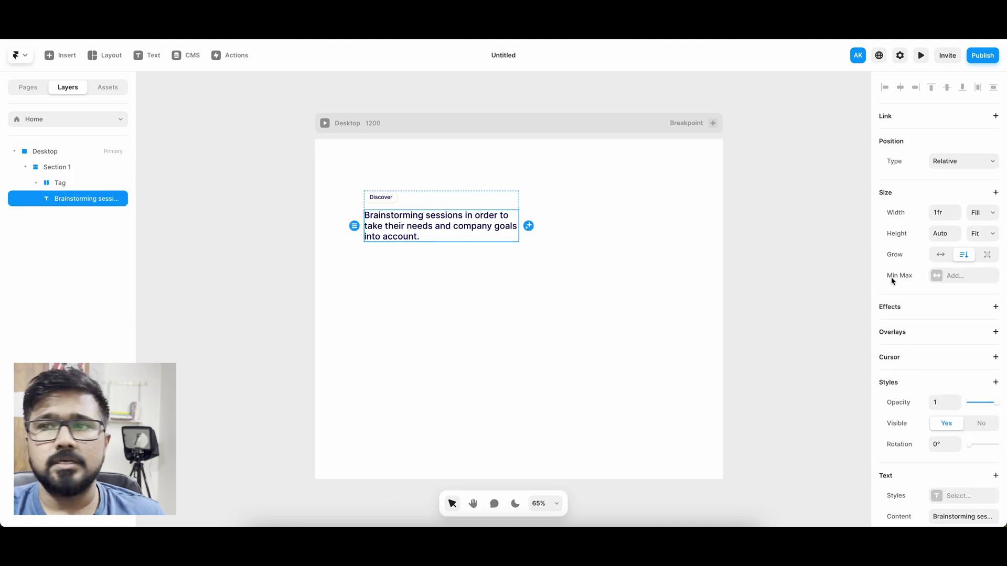
{"action": "scroll", "coordinate": [892, 282], "scroll_direction": "down", "scroll_amount": 5}
{"action": "left_click", "coordinate": [954, 273]}
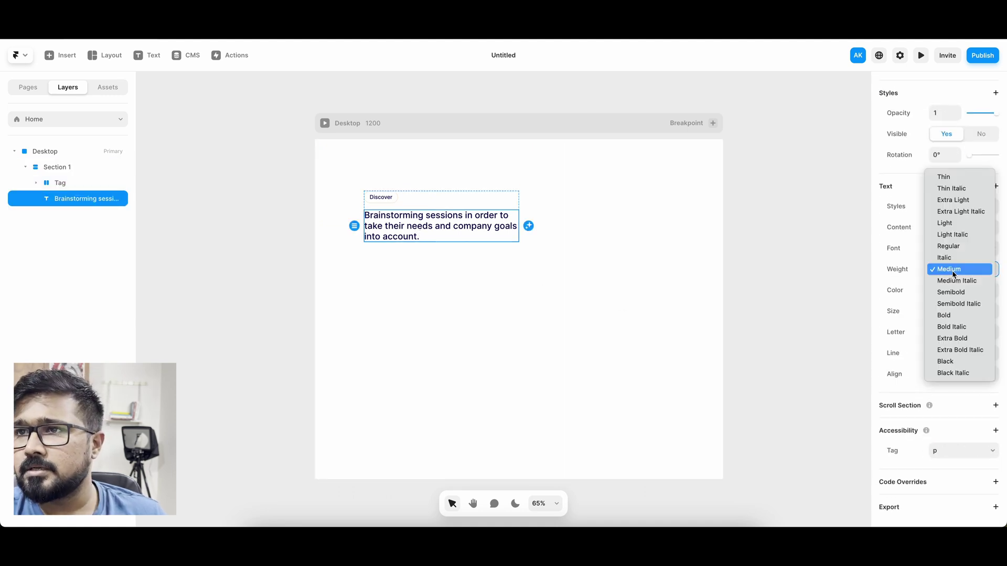
{"action": "left_click", "coordinate": [950, 246]}
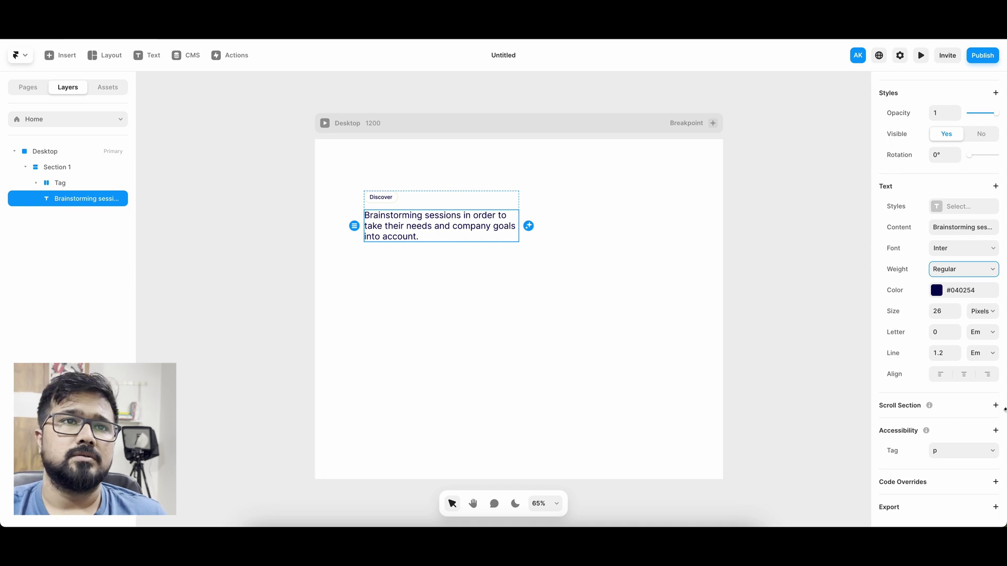
{"action": "left_click", "coordinate": [941, 310]}
{"action": "type", "text": "29"}
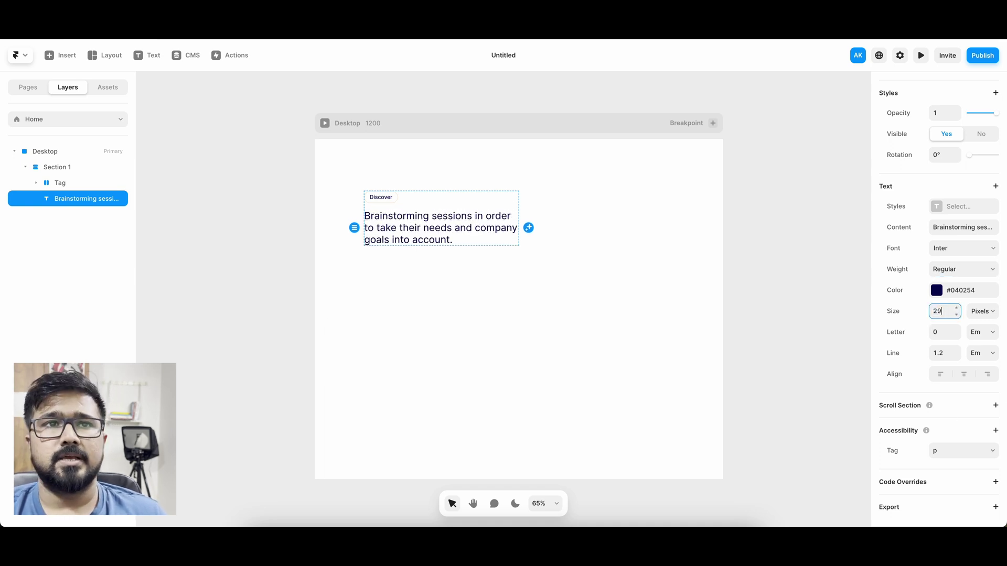
{"action": "key", "text": "Up"}
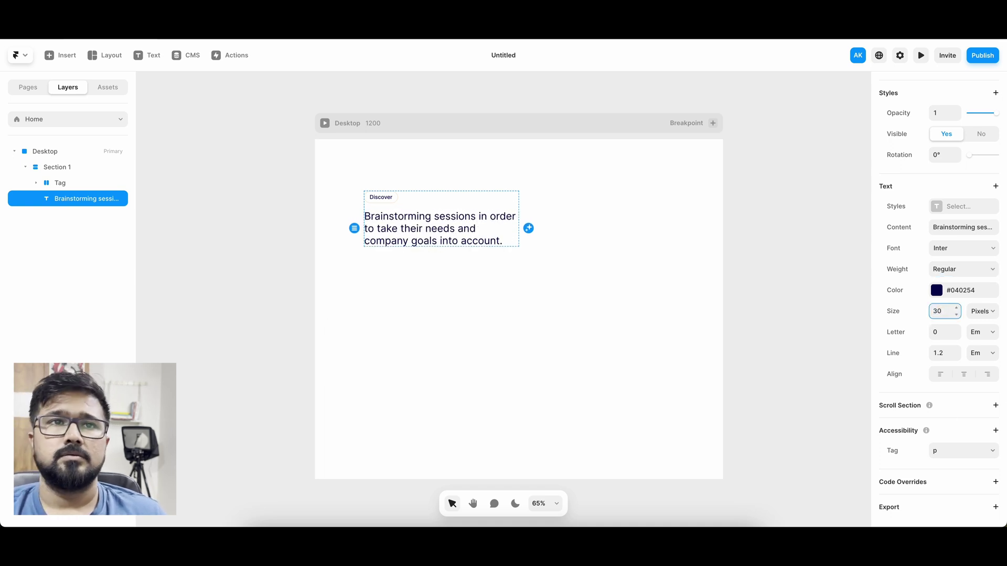
{"action": "key", "text": "Up"}
{"action": "key", "text": "Up"}
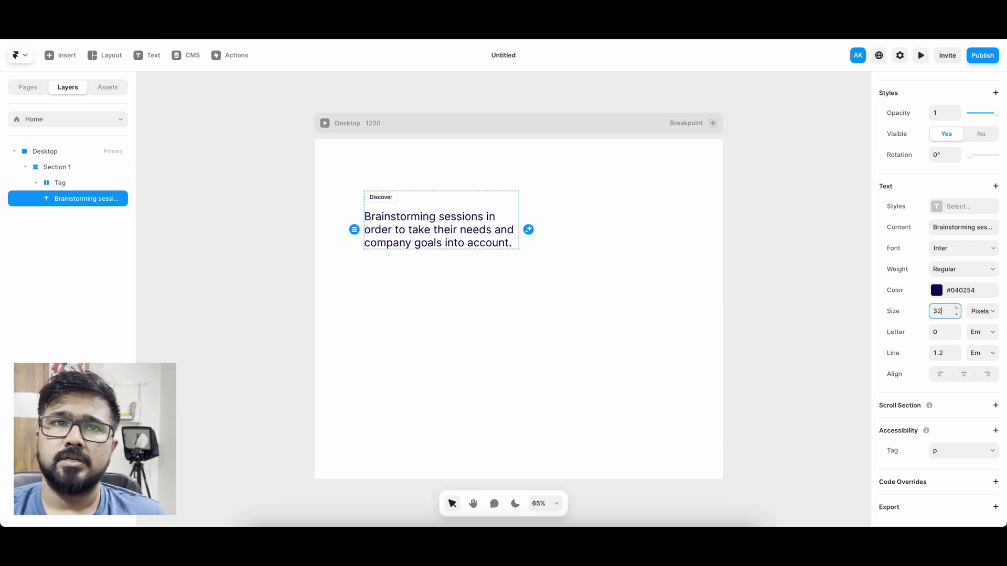
{"action": "left_click", "coordinate": [242, 256]}
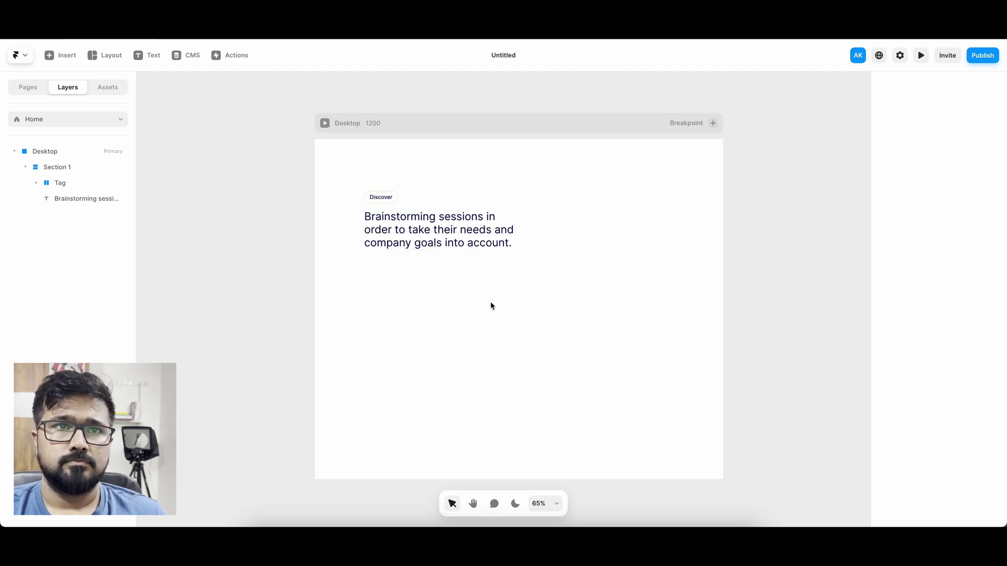
Set Section 1's height to Viewport so that it spans 100vh
{"action": "left_click", "coordinate": [440, 194]}
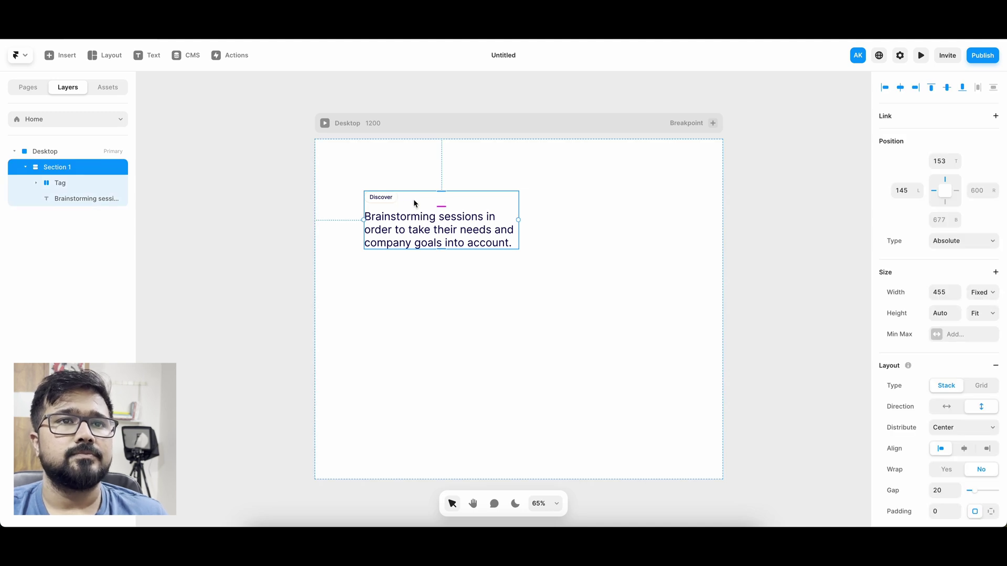
{"action": "left_click", "coordinate": [25, 167]}
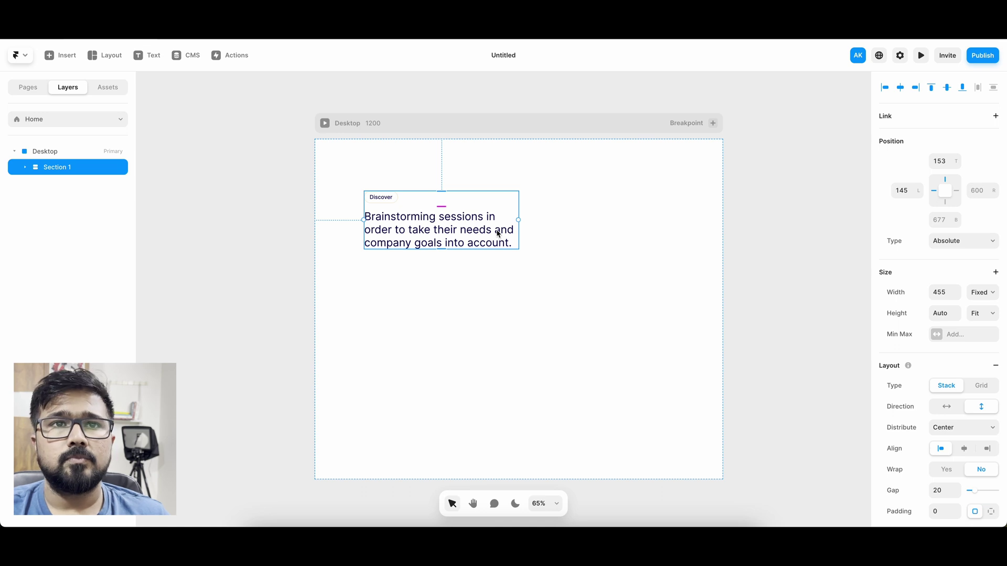
{"action": "left_click", "coordinate": [978, 314]}
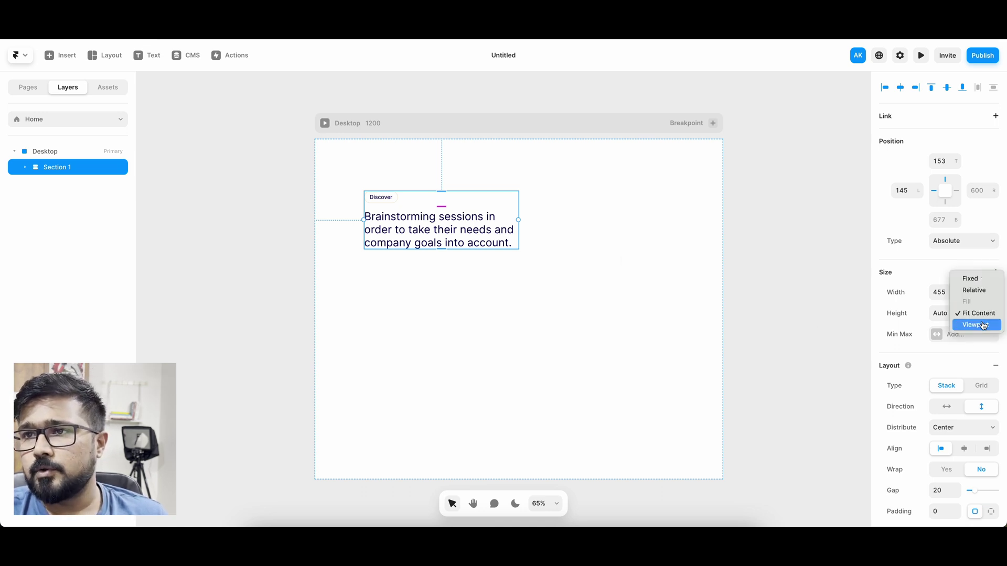
{"action": "left_click", "coordinate": [982, 325]}
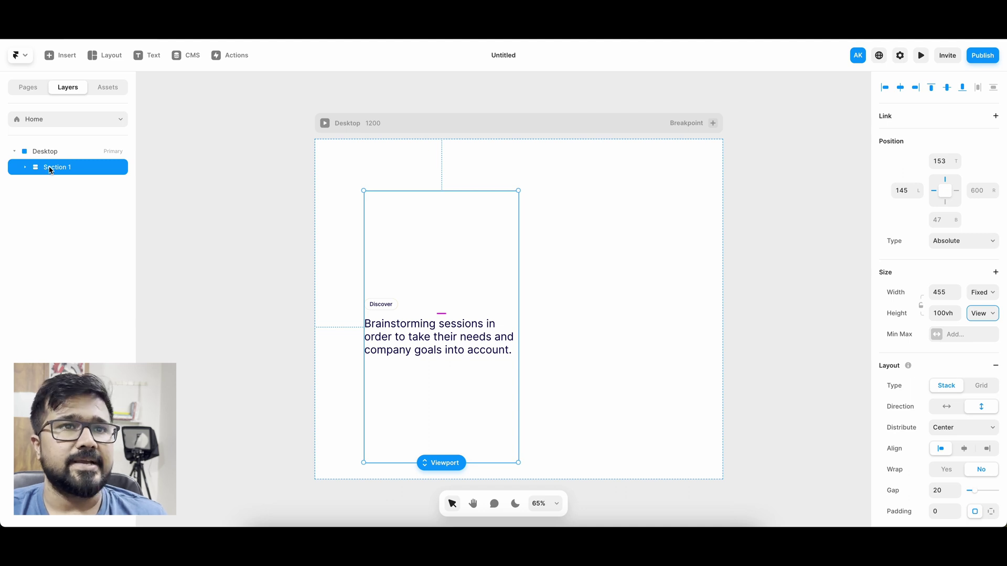
Wrap Section 1 in a new frame and name that frame Content
{"action": "key", "text": "ctrl+alt+g"}
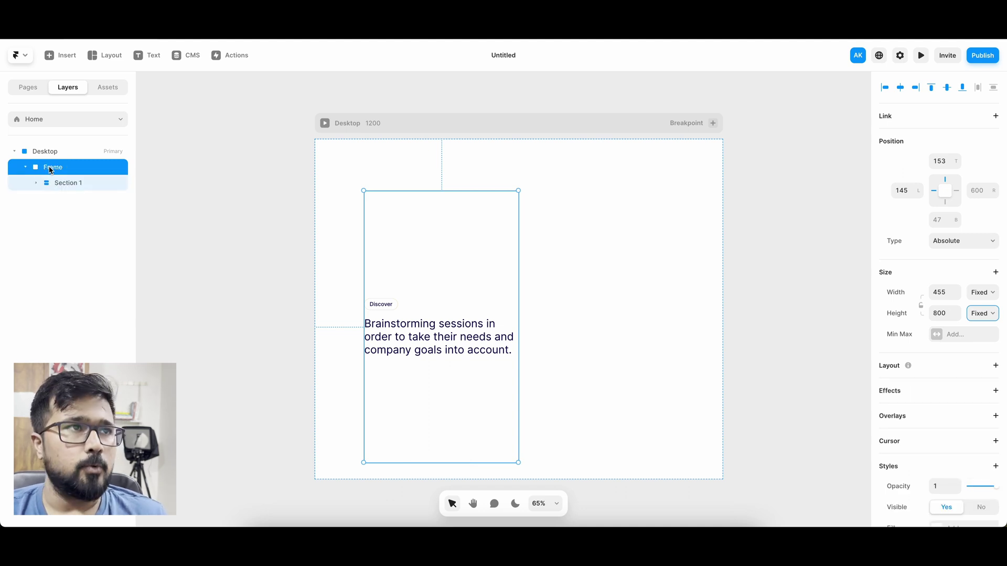
{"action": "double_click", "coordinate": [118, 172]}
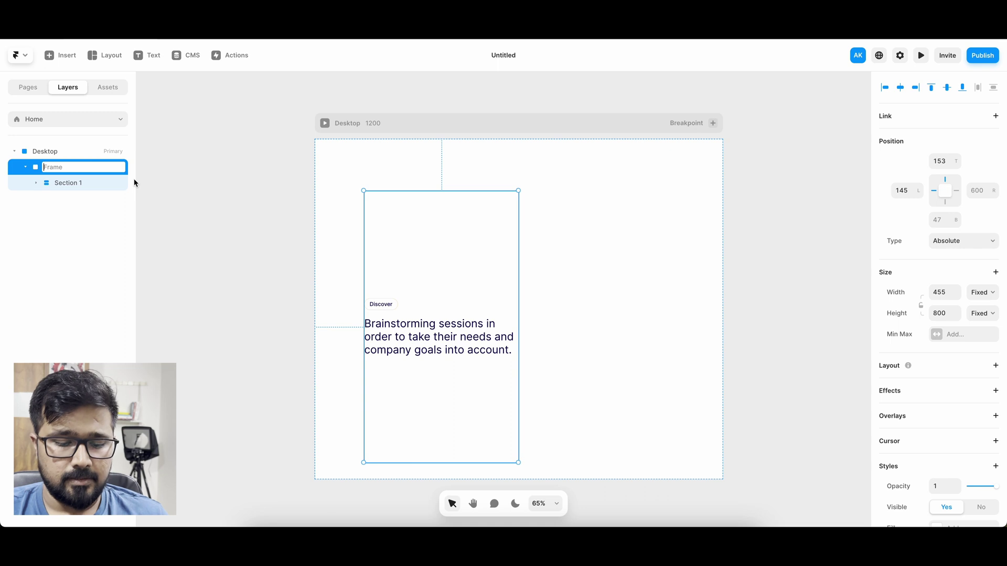
{"action": "type", "text": "Conten"}
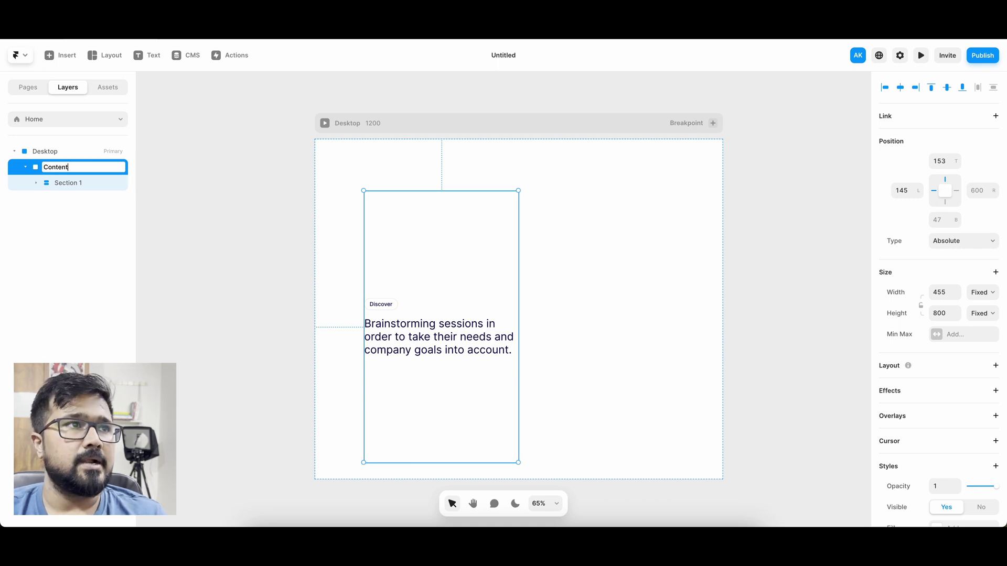
{"action": "type", "text": "t"}
{"action": "key", "text": "Return"}
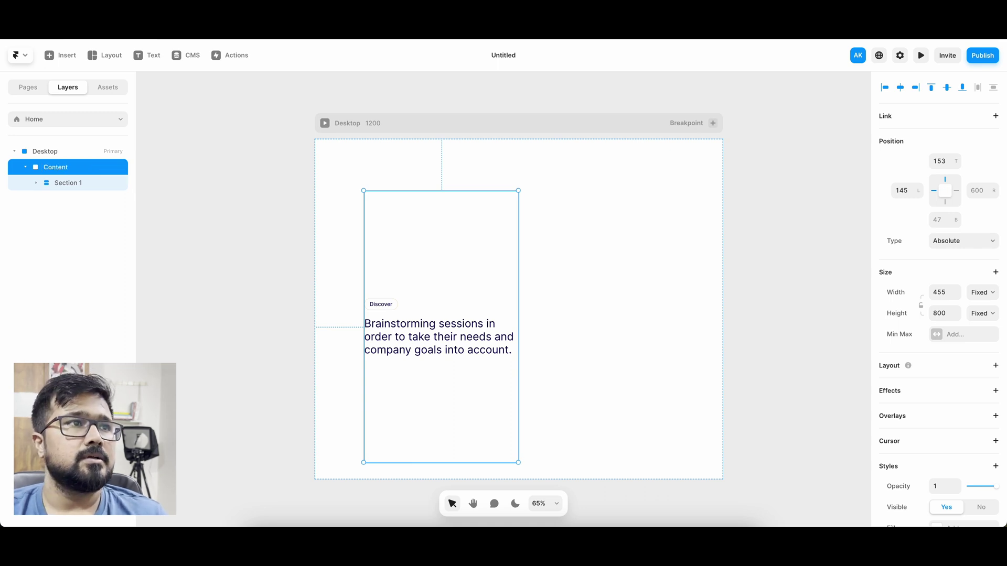
Apply a stack layout with Start distribution to the Content frame and set its height to Fit Content
{"action": "left_click", "coordinate": [993, 366]}
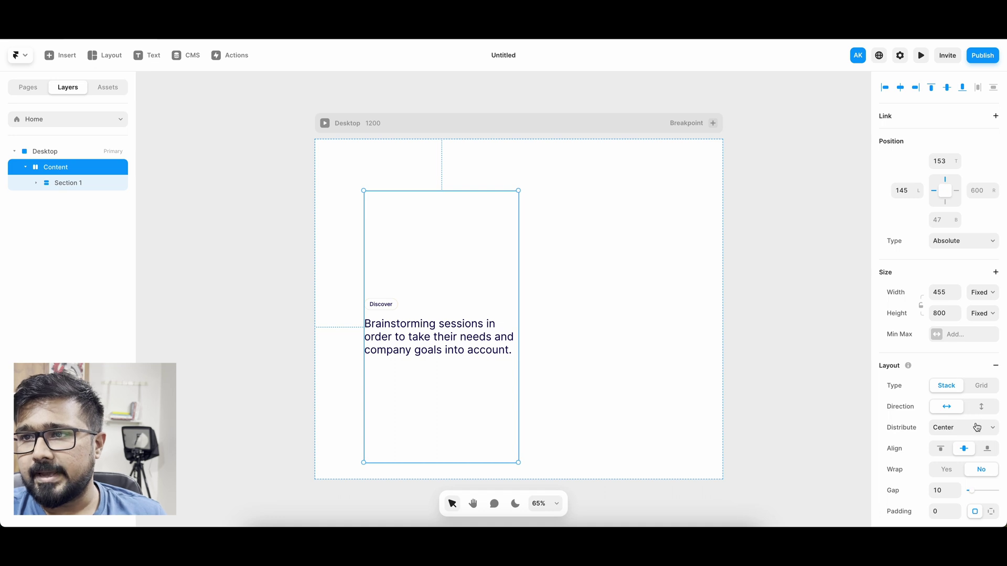
{"action": "left_click", "coordinate": [962, 431]}
{"action": "left_click", "coordinate": [950, 416]}
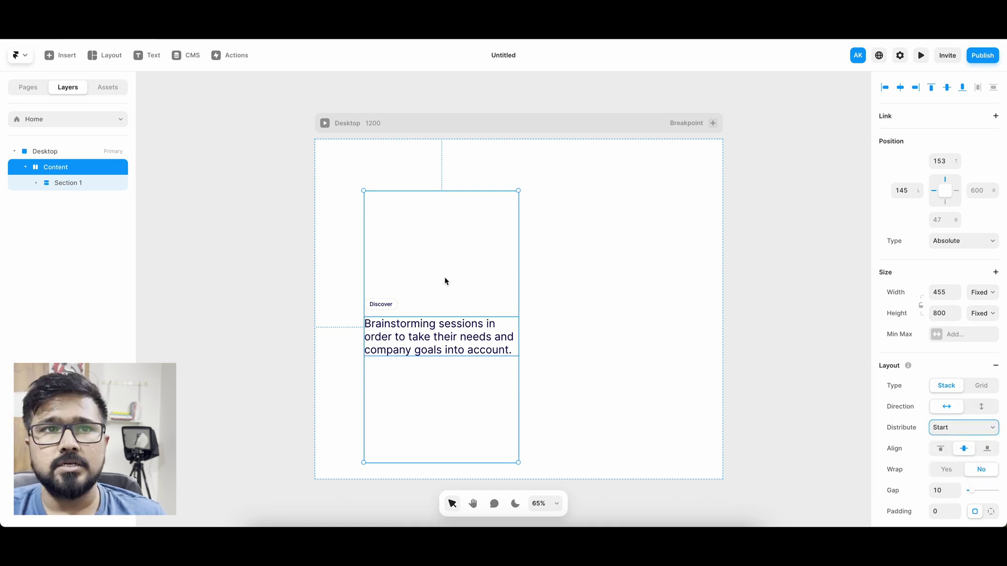
{"action": "left_click", "coordinate": [70, 184]}
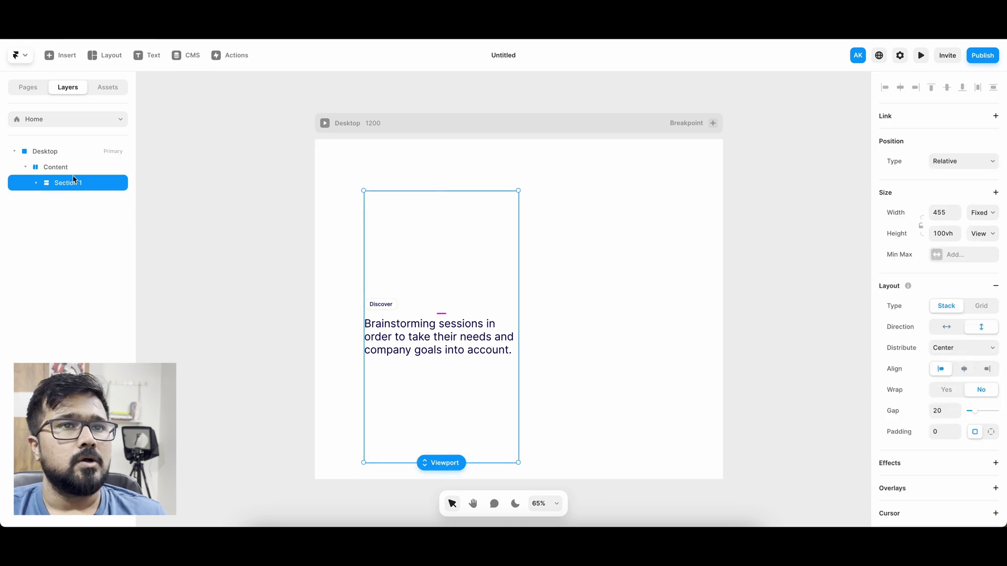
{"action": "key", "text": "Escape"}
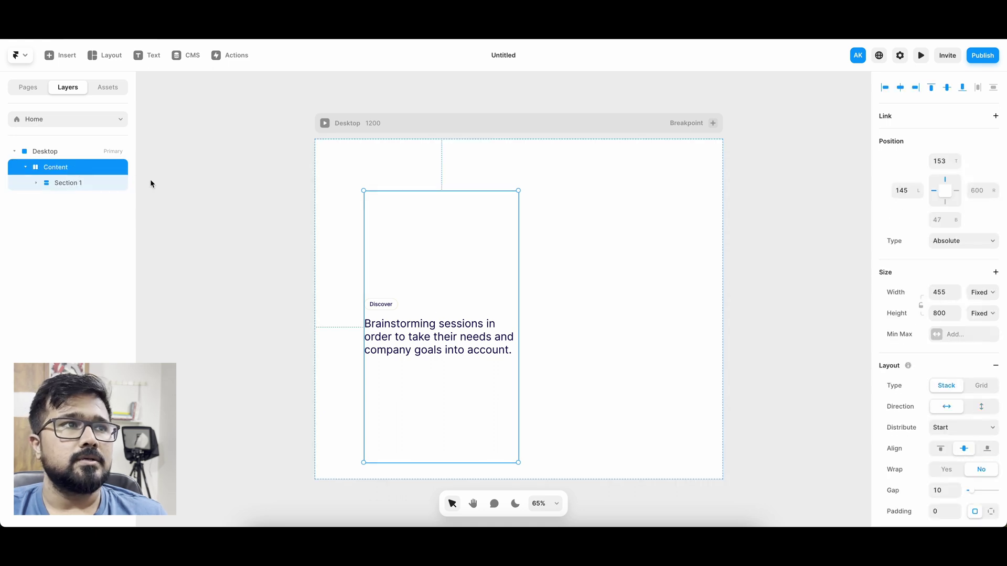
{"action": "left_click", "coordinate": [982, 312]}
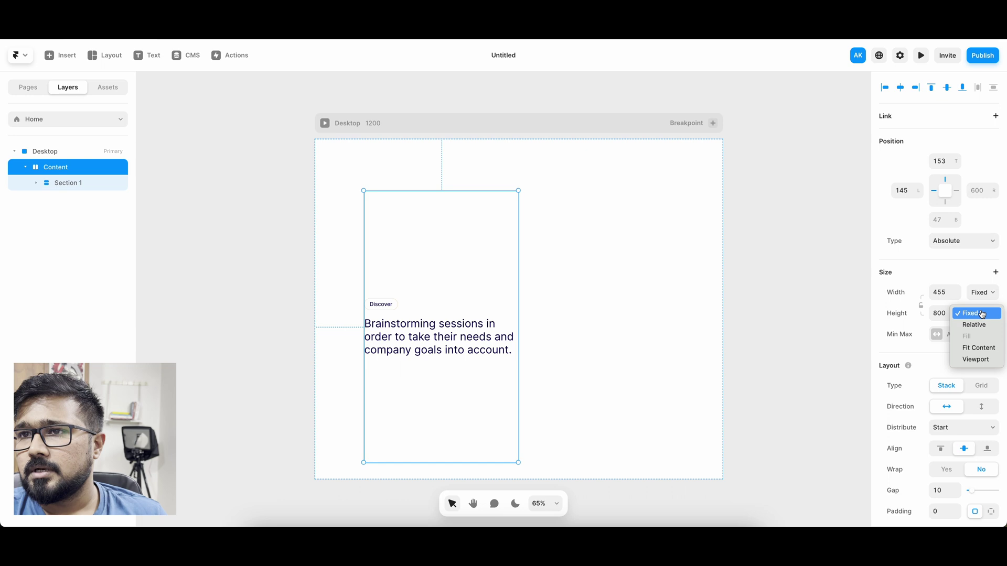
{"action": "left_click", "coordinate": [978, 349]}
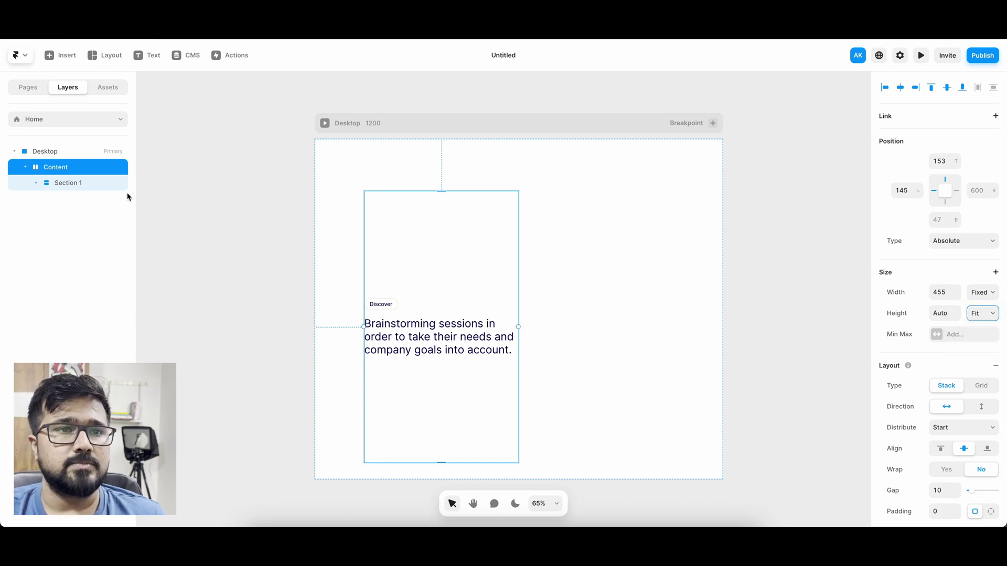
Set the height of the Desktop breakpoint to Fit Content
{"action": "left_click", "coordinate": [48, 153]}
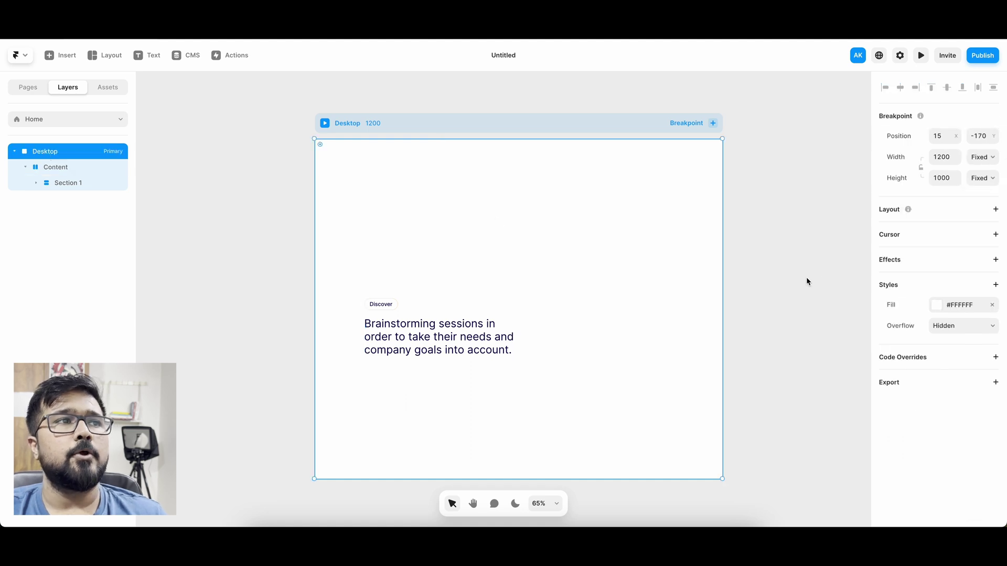
{"action": "left_click", "coordinate": [982, 179]}
{"action": "left_click", "coordinate": [981, 214]}
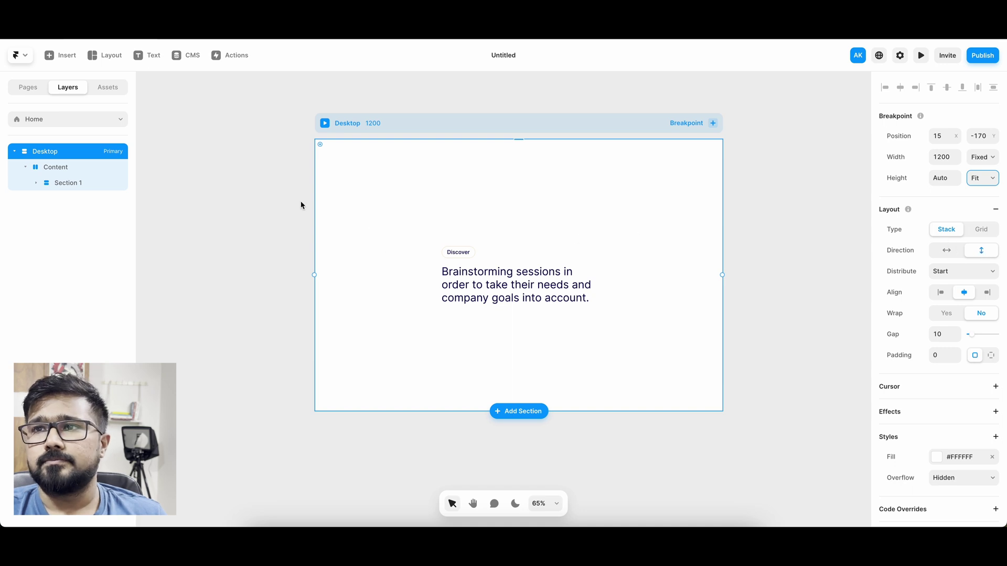
Duplicate Section 1 inside the Content frame and rename the copy Section 2
{"action": "left_click", "coordinate": [45, 171]}
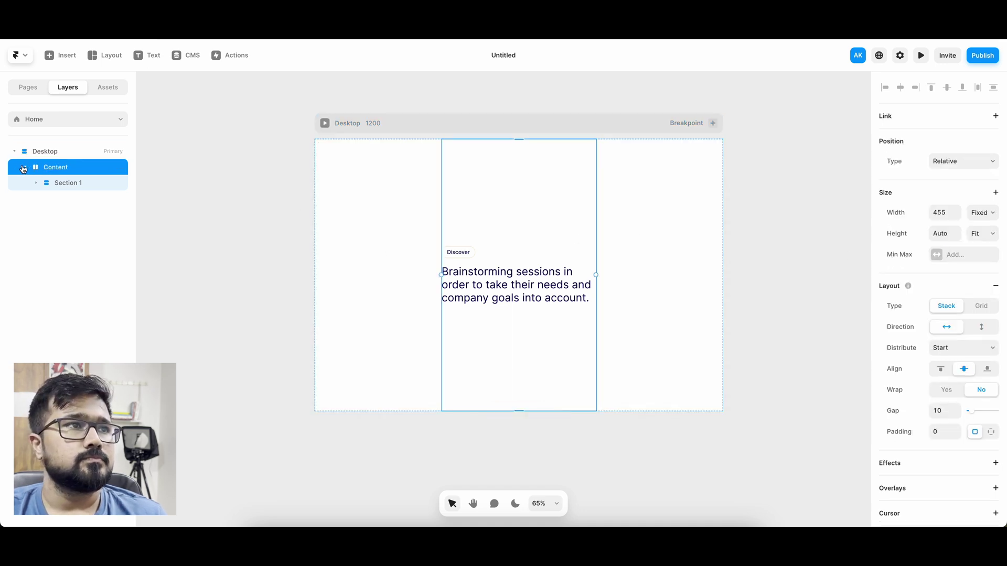
{"action": "left_click", "coordinate": [52, 182]}
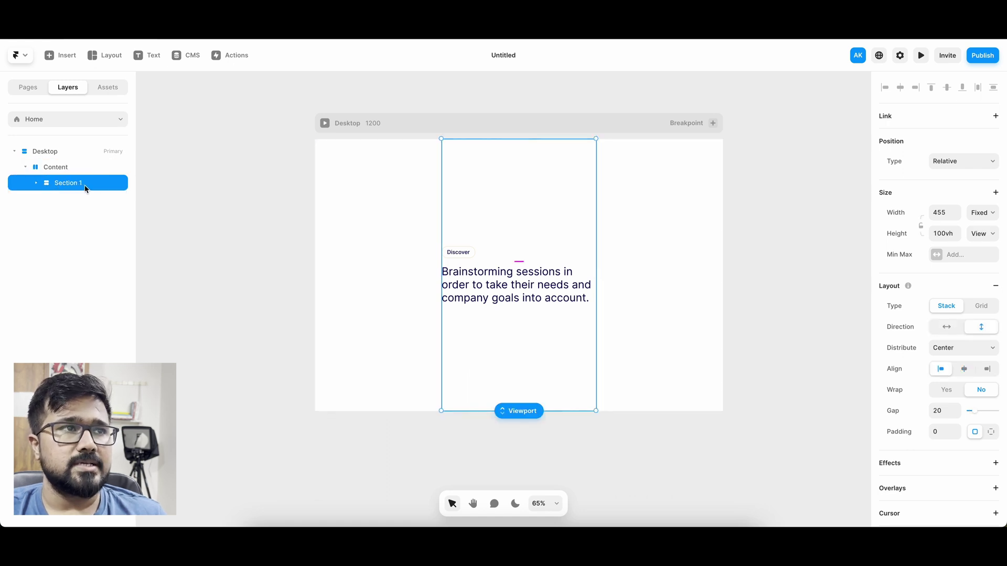
{"action": "key", "text": "ctrl+d"}
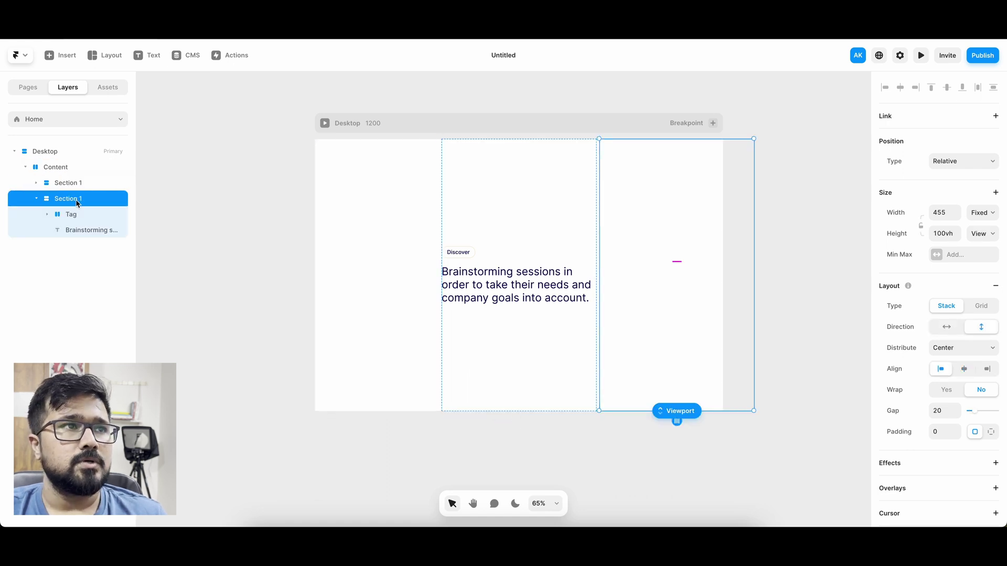
{"action": "double_click", "coordinate": [76, 199]}
{"action": "type", "text": "Section 2"}
{"action": "key", "text": "Return"}
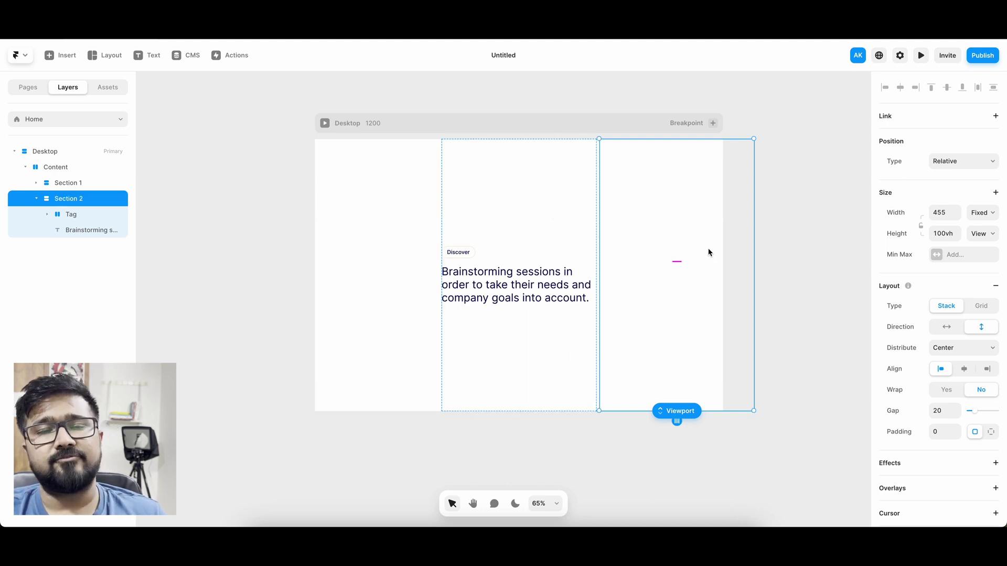
Change the stack direction of the Content frame to vertical
{"action": "left_click", "coordinate": [54, 170]}
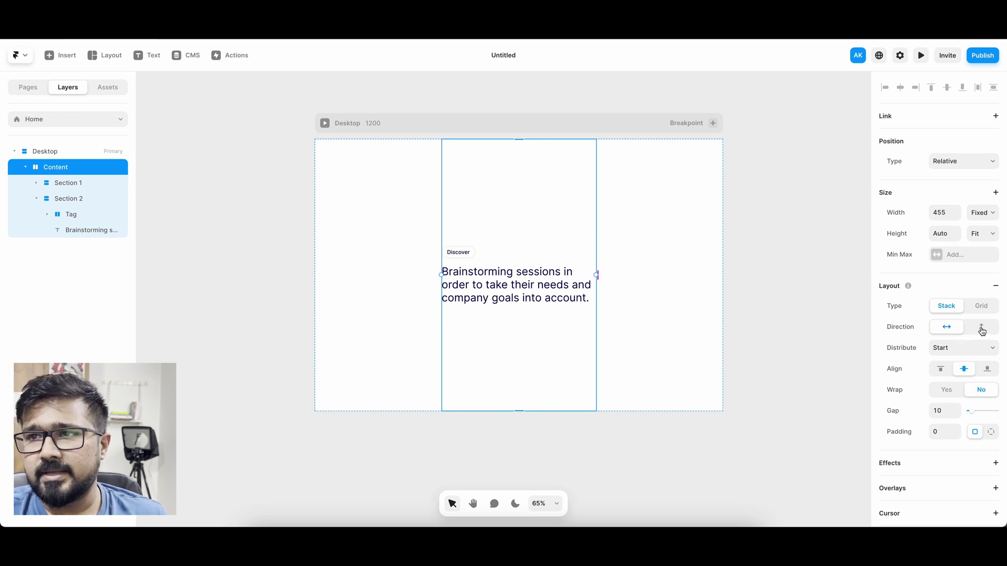
{"action": "left_click", "coordinate": [982, 330]}
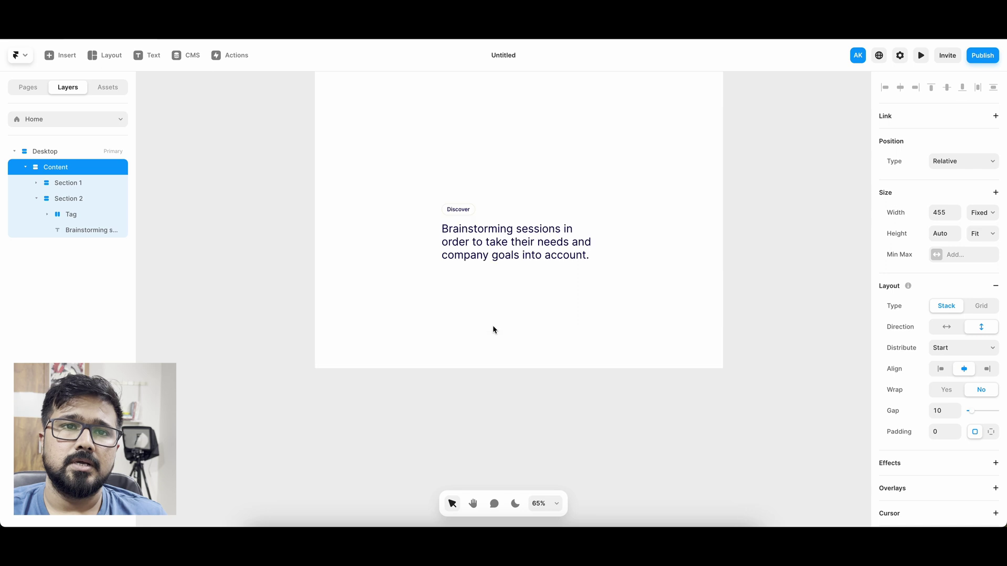
{"action": "scroll", "coordinate": [488, 285], "scroll_direction": "up", "scroll_amount": 5}
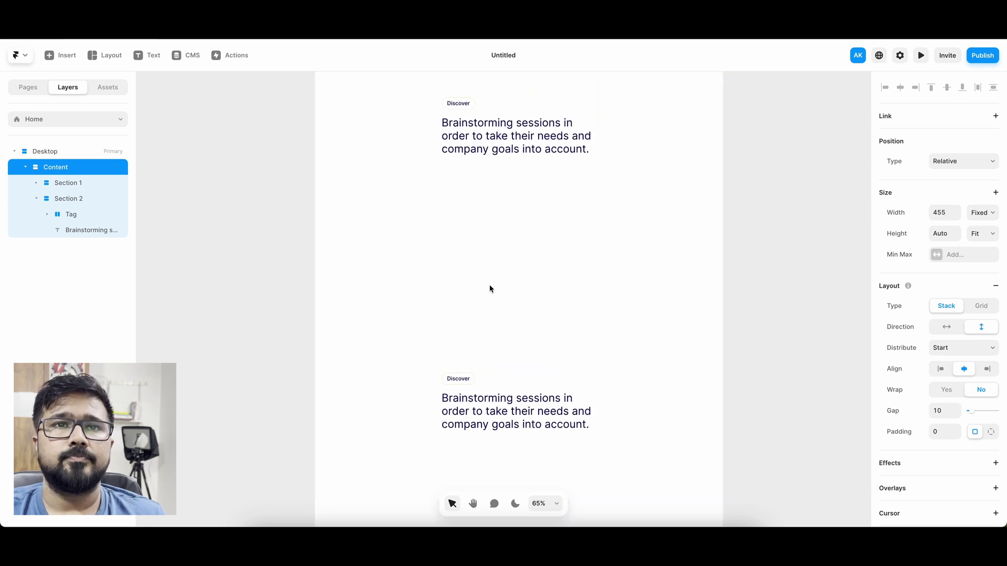
Duplicate Section 2 inside the Content frame and rename the copy Section 3
{"action": "left_click", "coordinate": [52, 203]}
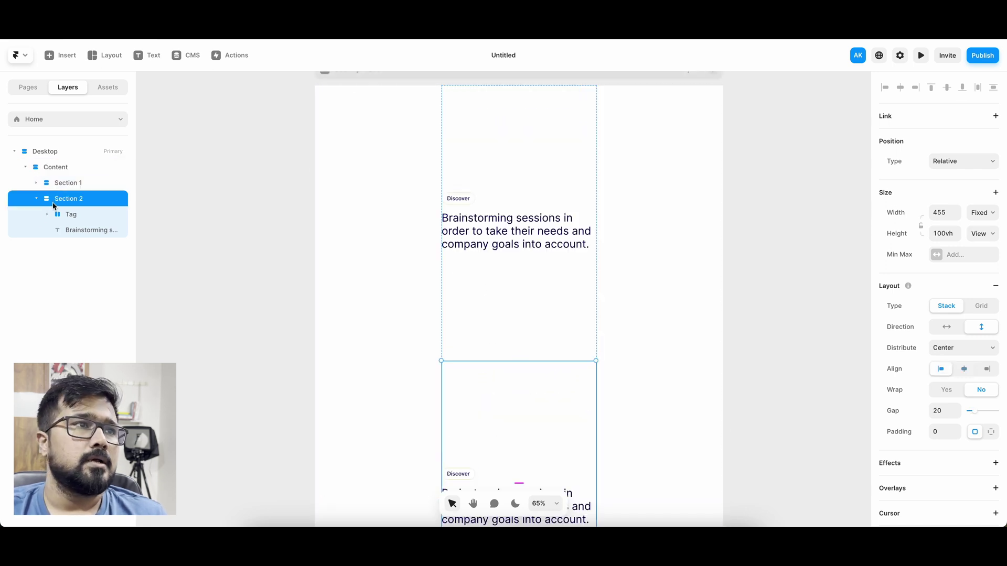
{"action": "left_click", "coordinate": [37, 199]}
{"action": "key", "text": "ctrl+d"}
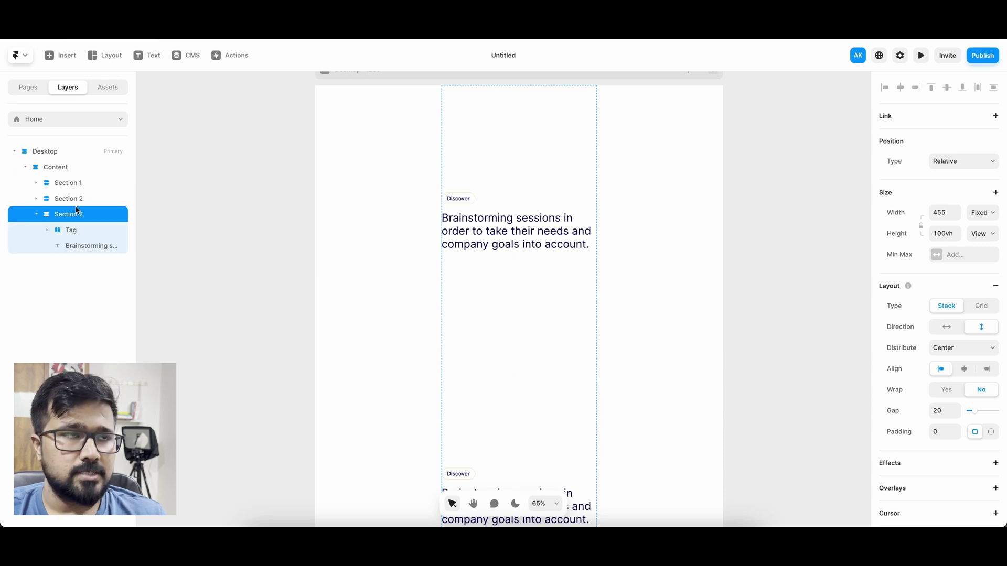
{"action": "double_click", "coordinate": [79, 214]}
{"action": "key", "text": "Right"}
{"action": "key", "text": "BackSpace"}
{"action": "type", "text": "3"}
{"action": "key", "text": "Return"}
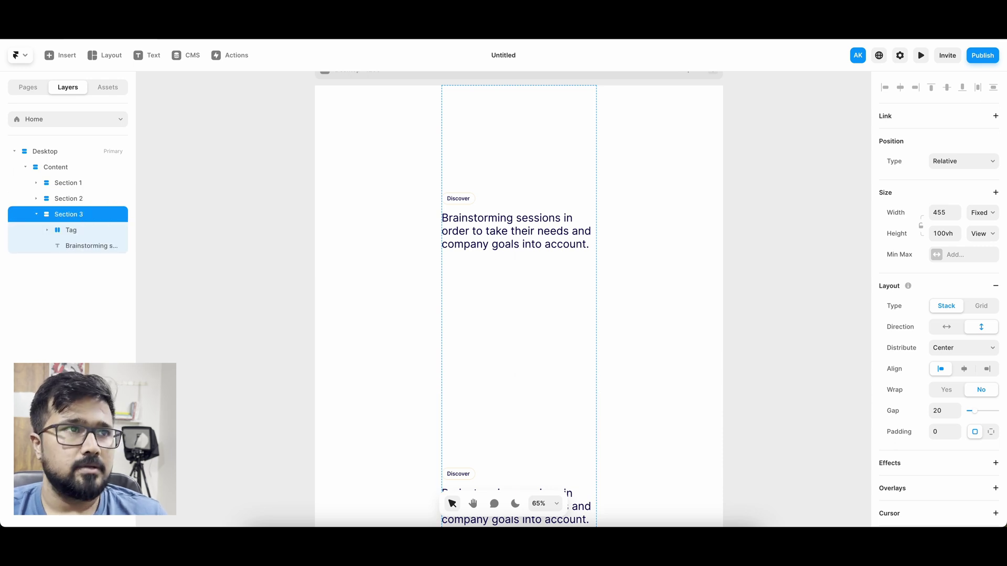
Duplicate Section 3 inside the Content frame, rename the copy Section 4, and collapse the section layers
{"action": "key", "text": "ctrl+d"}
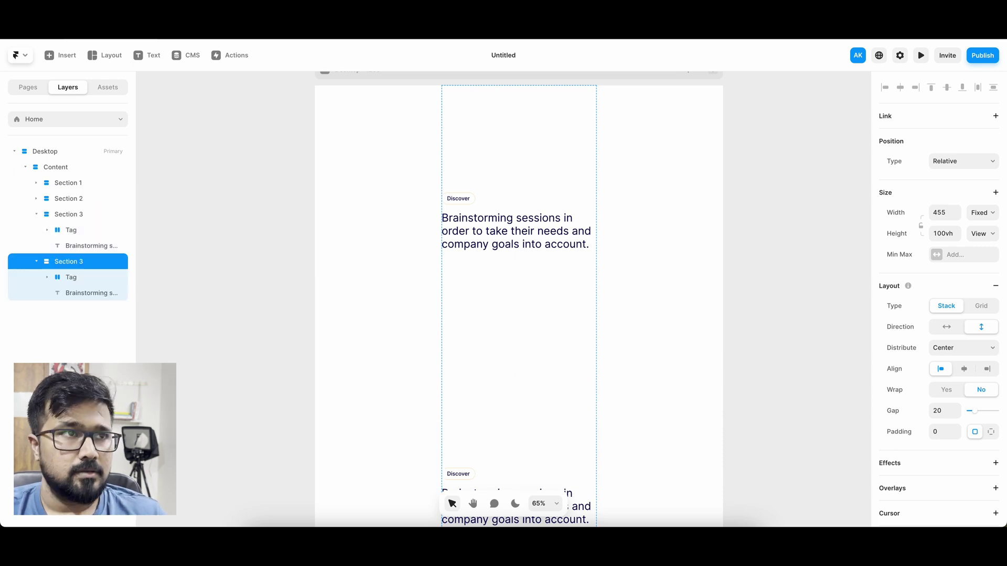
{"action": "double_click", "coordinate": [90, 259]}
{"action": "key", "text": "Right"}
{"action": "key", "text": "BackSpace"}
{"action": "type", "text": "4"}
{"action": "key", "text": "Return"}
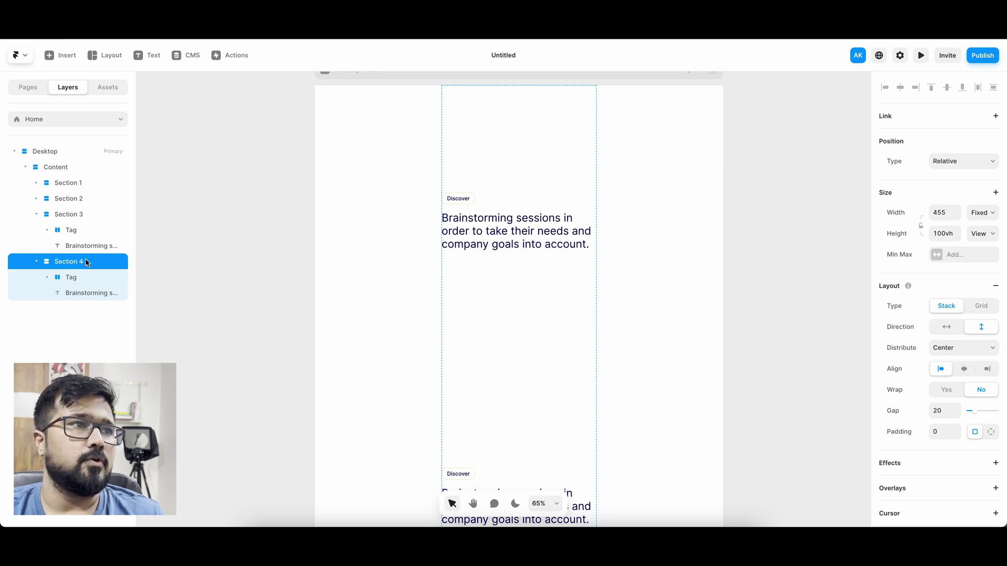
{"action": "left_click", "coordinate": [36, 261]}
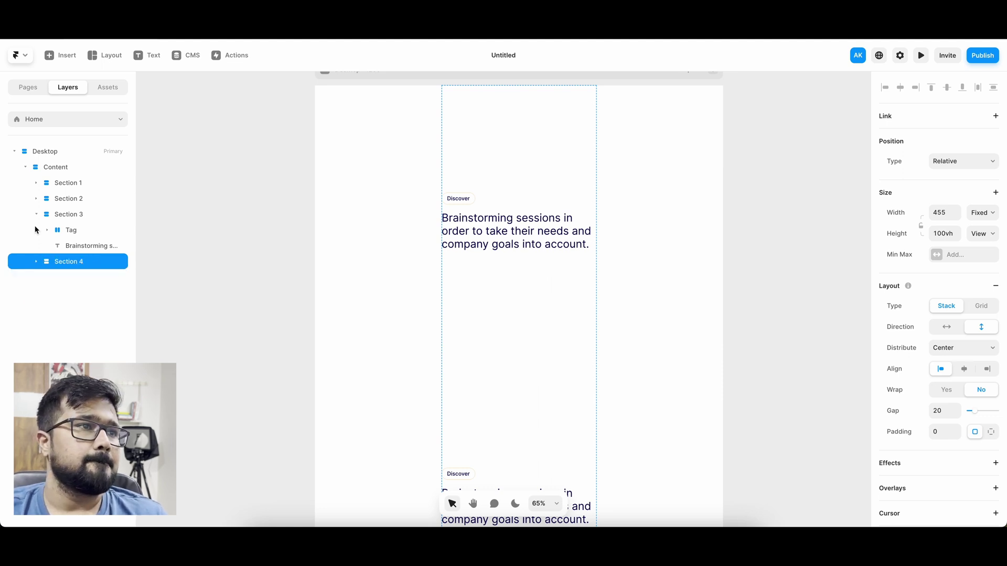
{"action": "left_click", "coordinate": [36, 214]}
{"action": "left_click", "coordinate": [25, 166]}
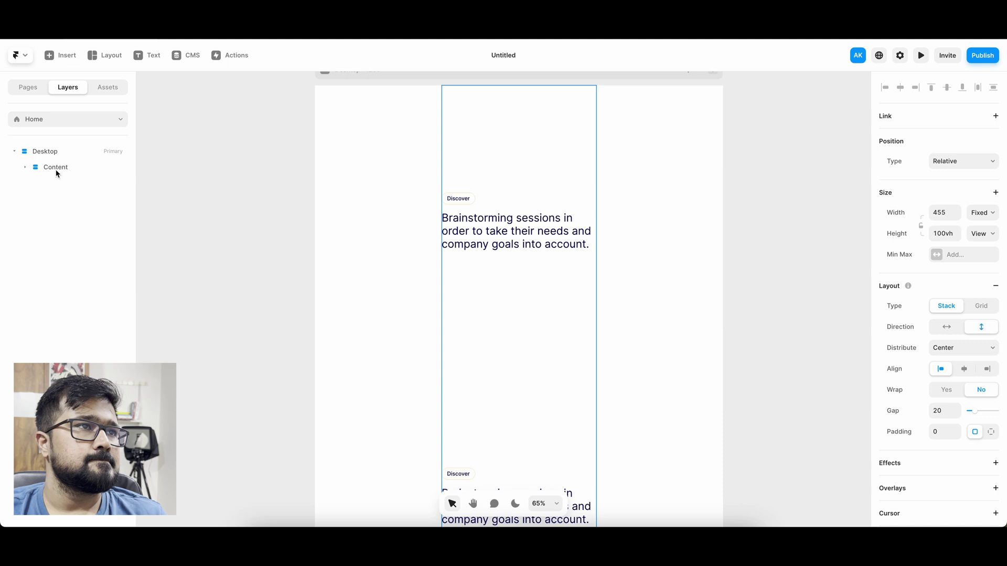
Wrap the Content stack in a new frame named Scroll area and give that frame a stack layout
{"action": "left_click", "coordinate": [57, 170]}
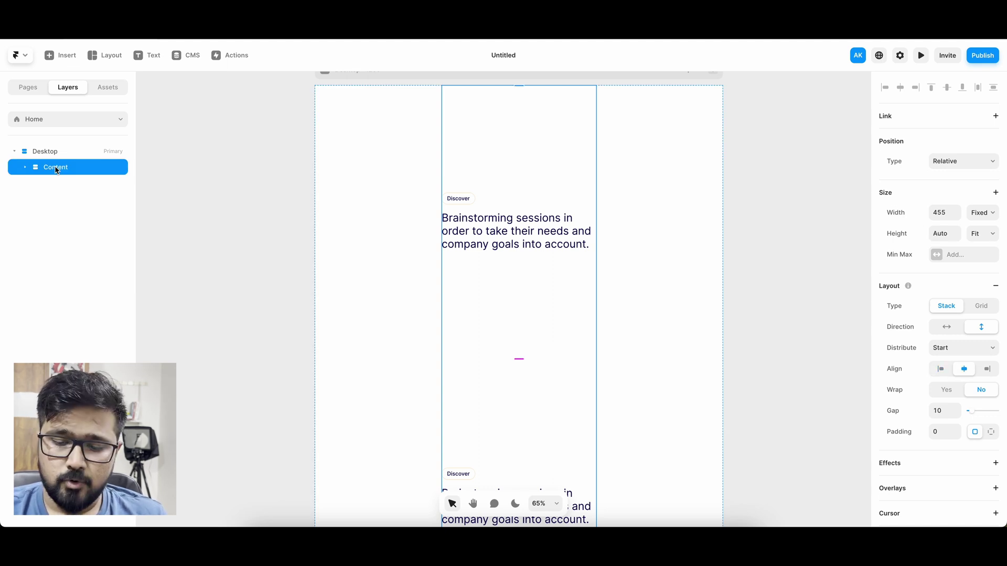
{"action": "key", "text": "ctrl+alt+Return"}
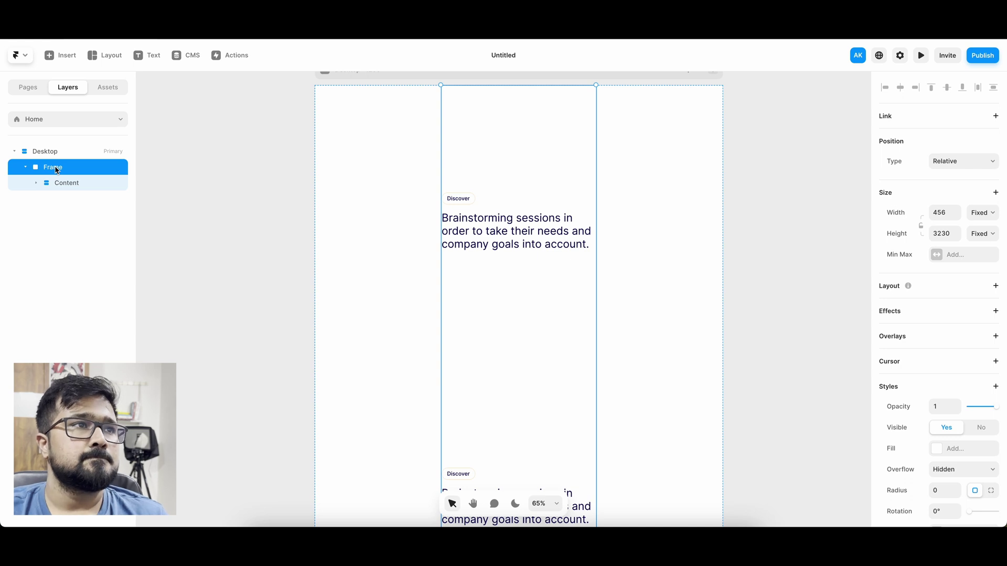
{"action": "double_click", "coordinate": [57, 168]}
{"action": "type", "text": "Scroll ar"}
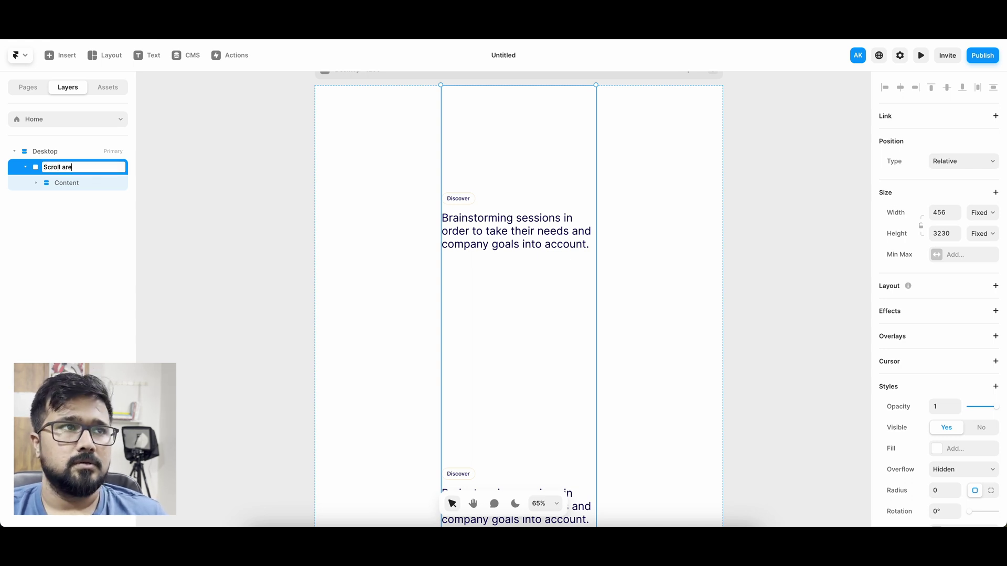
{"action": "type", "text": "a"}
{"action": "key", "text": "Return"}
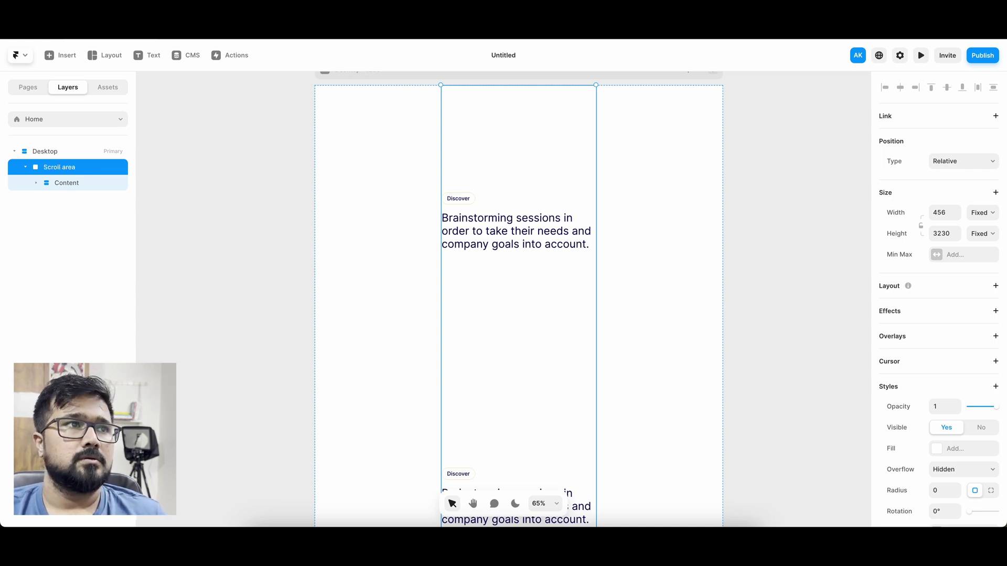
{"action": "left_click", "coordinate": [995, 286]}
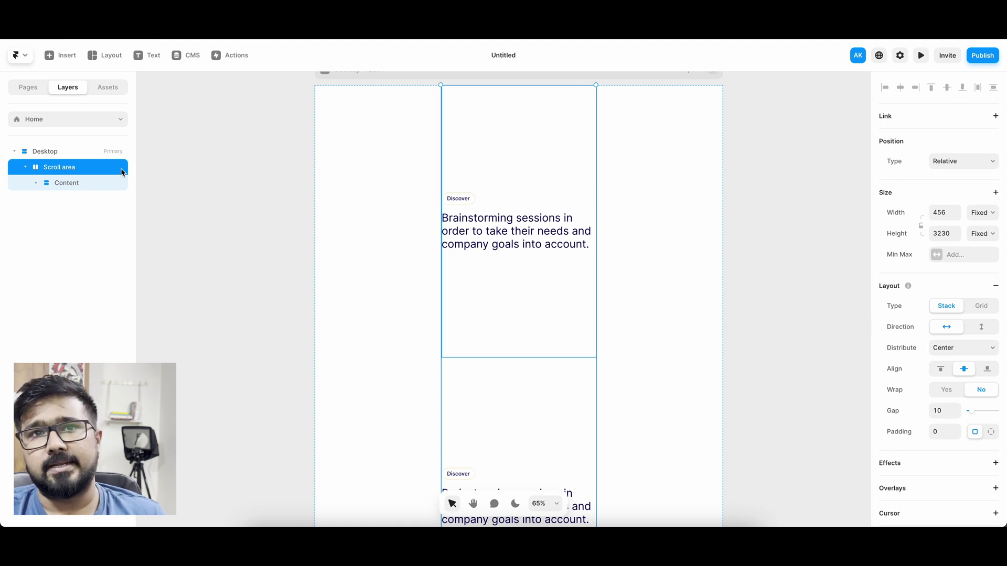
Add an instance of the Image component to the Desktop page and nest it inside Scroll area above Content
{"action": "left_click", "coordinate": [107, 90]}
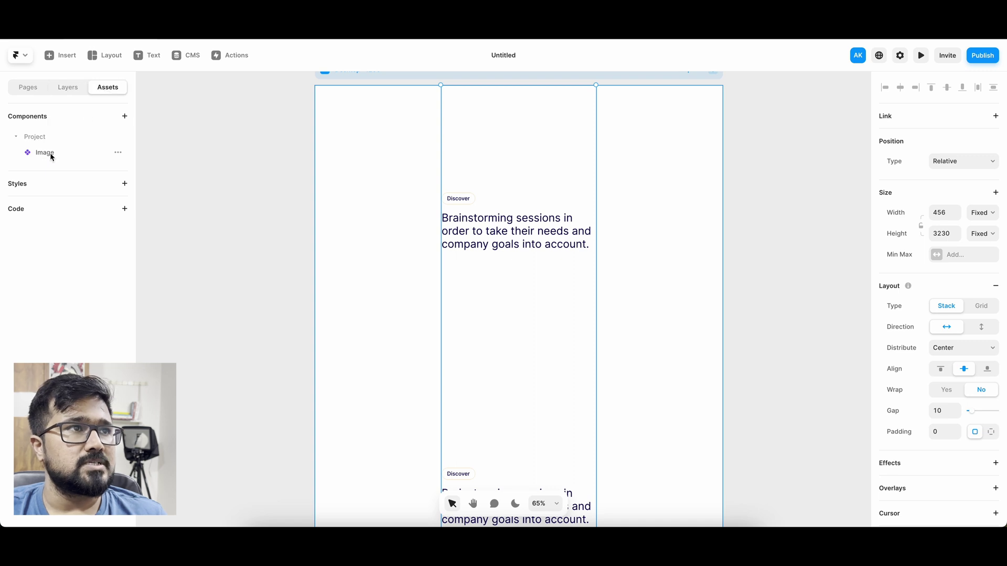
{"action": "left_click_drag", "start_coordinate": [44, 154], "coordinate": [677, 184]}
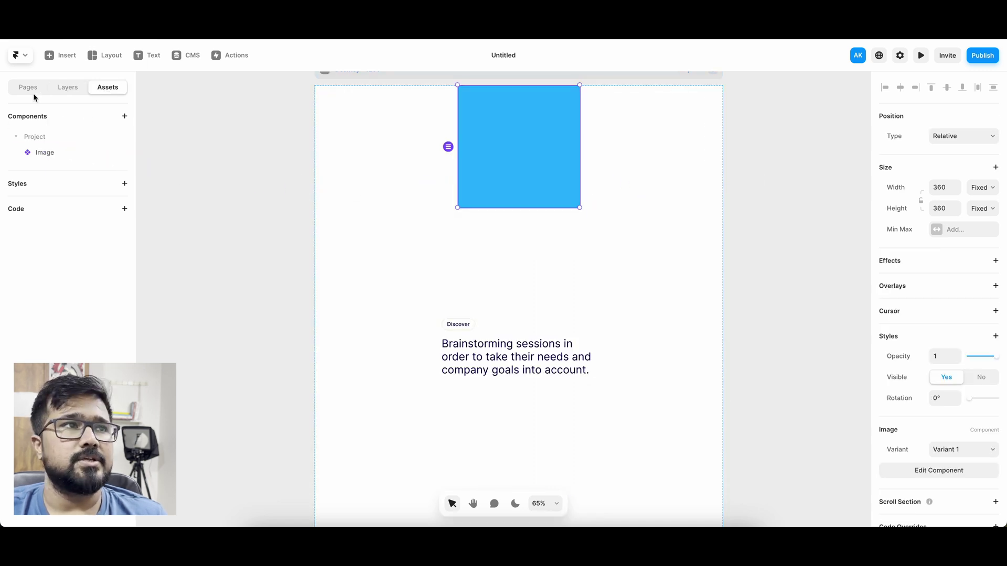
{"action": "left_click", "coordinate": [73, 88]}
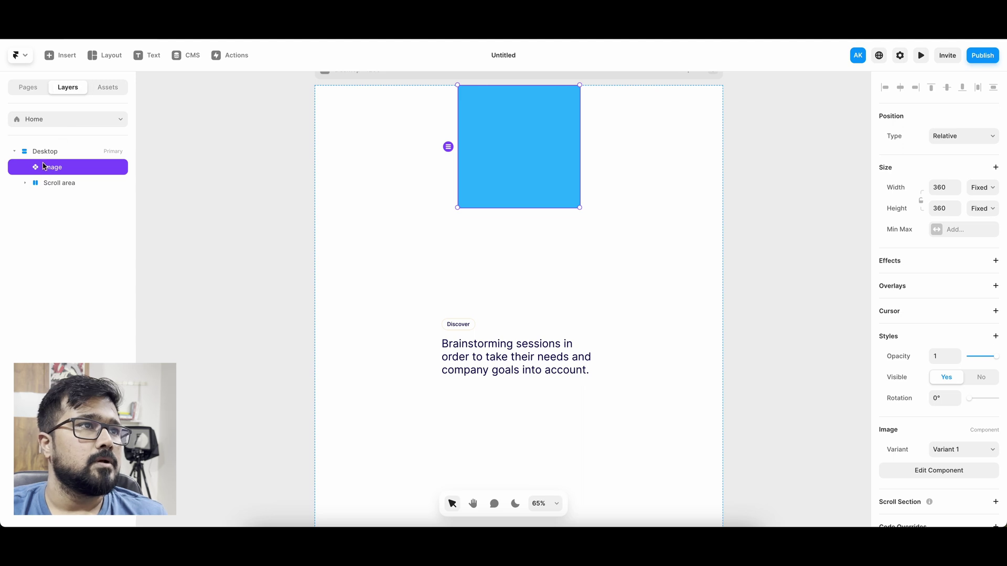
{"action": "left_click", "coordinate": [26, 183]}
{"action": "left_click_drag", "start_coordinate": [44, 169], "coordinate": [57, 189]}
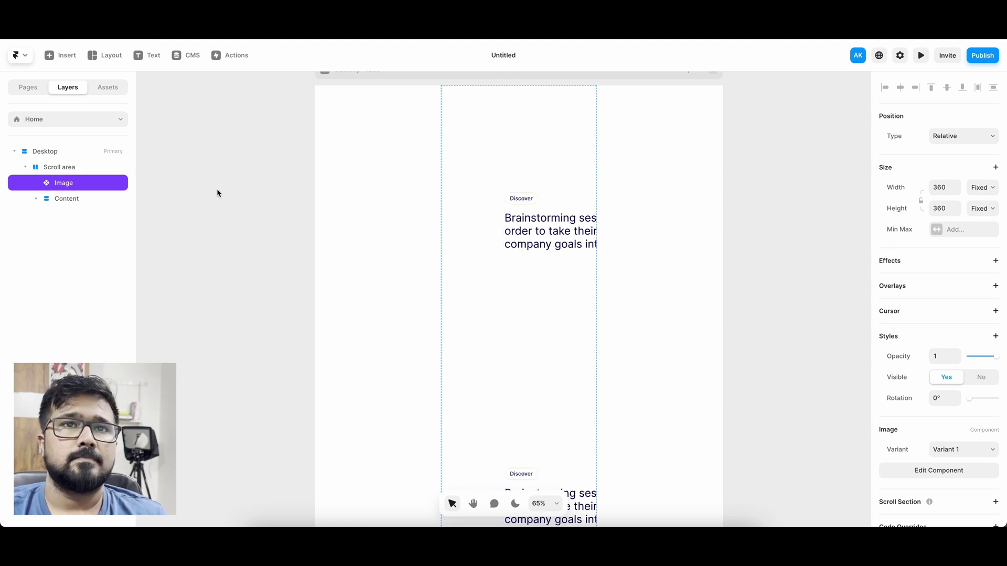
Set both the width and the height of the Scroll area frame to Fit Content
{"action": "left_click", "coordinate": [108, 167]}
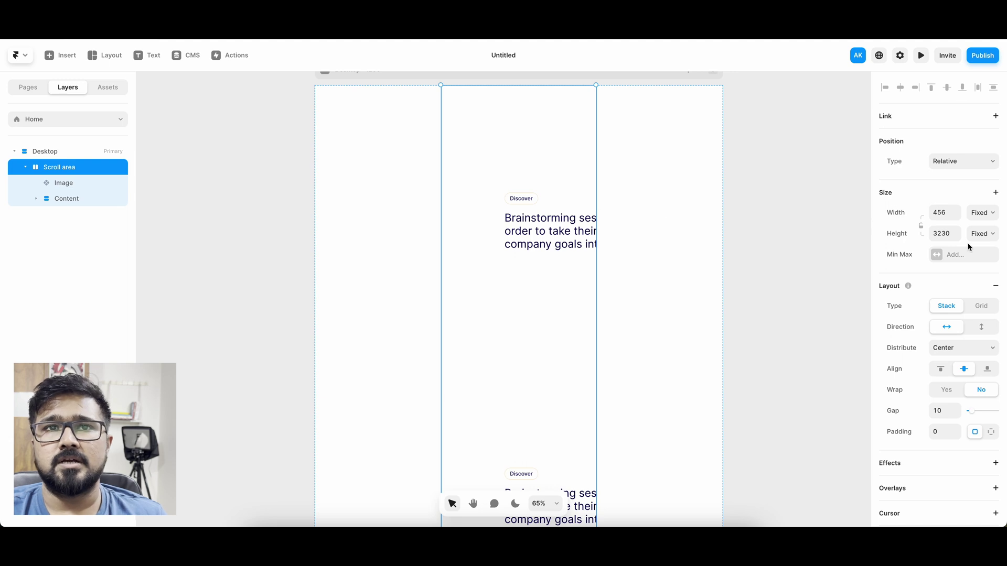
{"action": "left_click", "coordinate": [984, 215]}
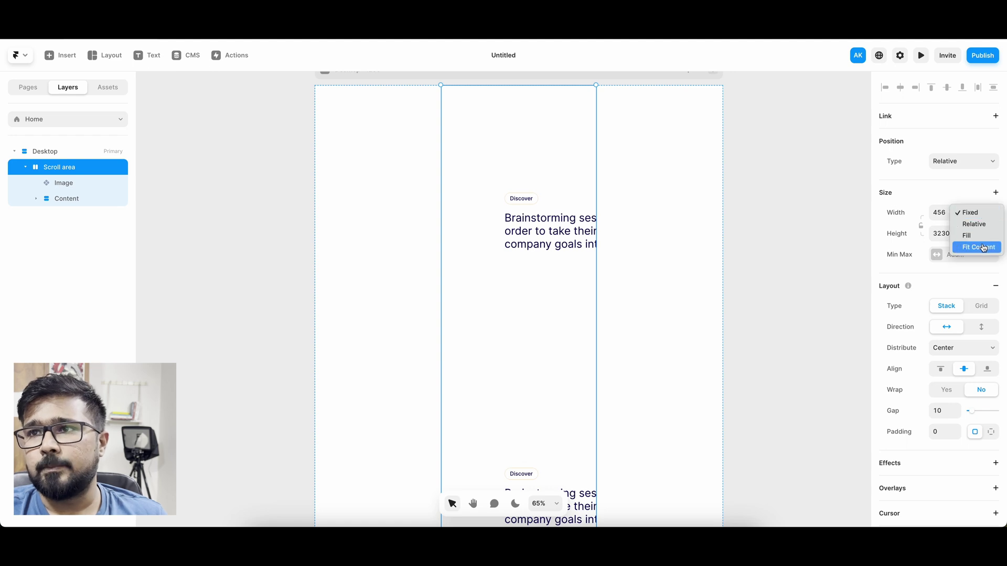
{"action": "left_click", "coordinate": [979, 247]}
{"action": "left_click", "coordinate": [982, 234]}
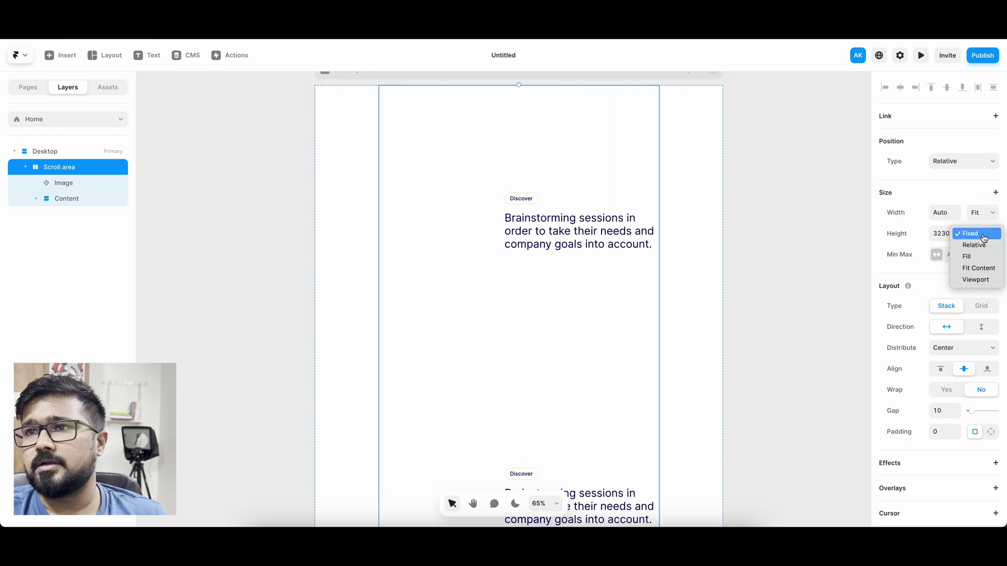
{"action": "left_click", "coordinate": [984, 269]}
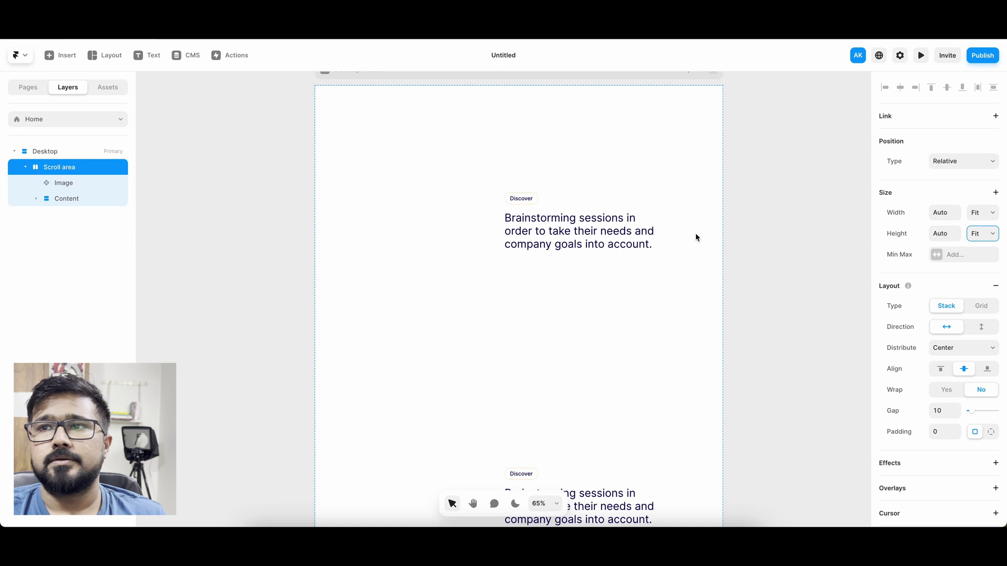
Reorder the layers in Scroll area so that the Image component comes after the Content stack
{"action": "left_click", "coordinate": [55, 183]}
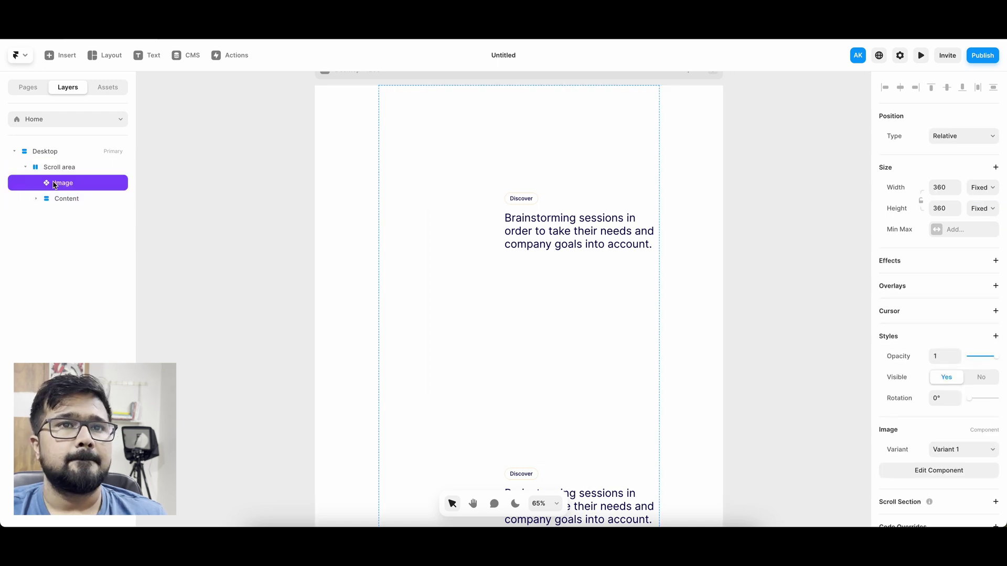
{"action": "scroll", "coordinate": [627, 204], "scroll_direction": "up", "scroll_amount": 5}
{"action": "scroll", "coordinate": [627, 204], "scroll_direction": "down", "scroll_amount": 10}
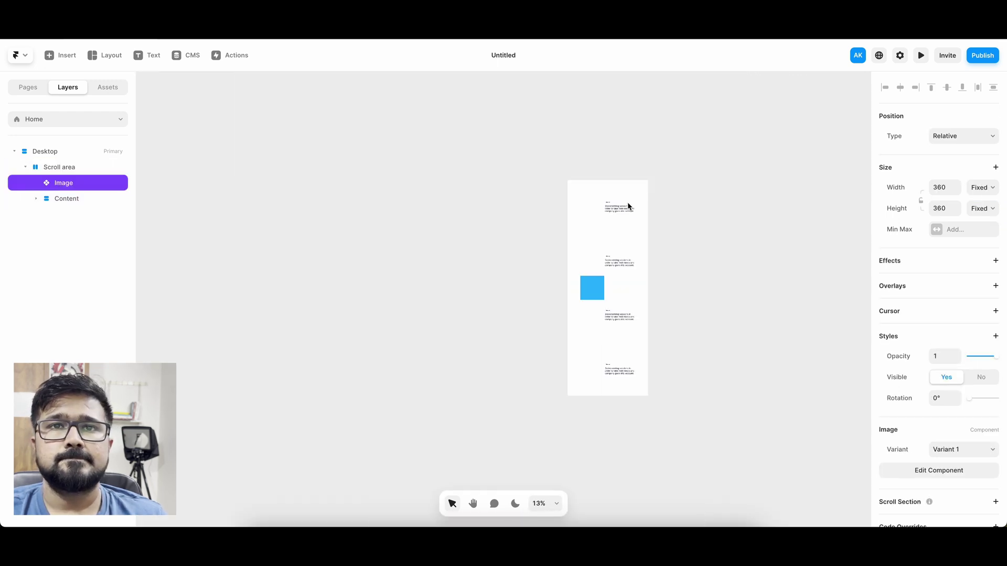
{"action": "left_click", "coordinate": [655, 268]}
{"action": "scroll", "coordinate": [618, 218], "scroll_direction": "down", "scroll_amount": 2}
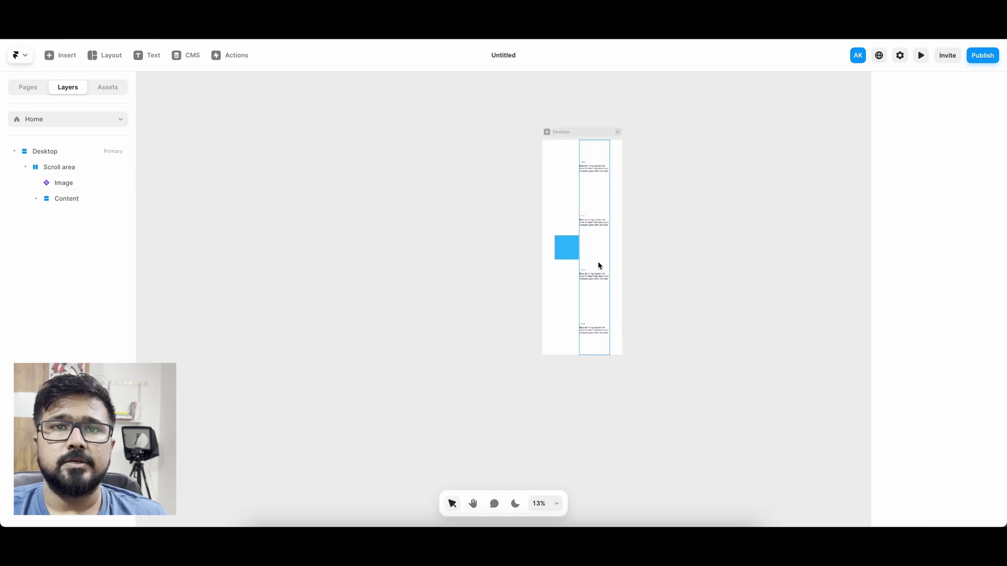
{"action": "left_click", "coordinate": [559, 255]}
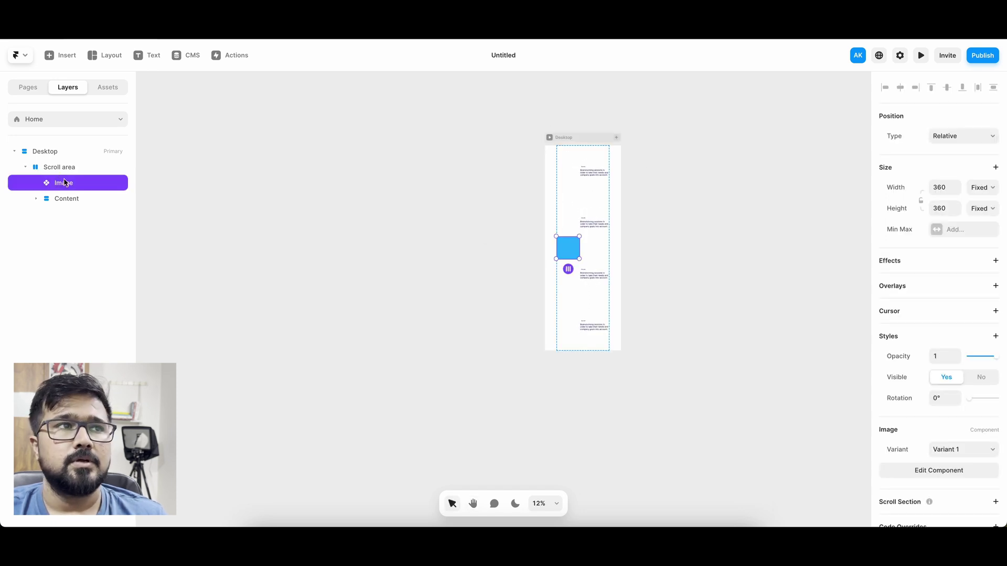
{"action": "left_click_drag", "start_coordinate": [64, 183], "coordinate": [64, 206]}
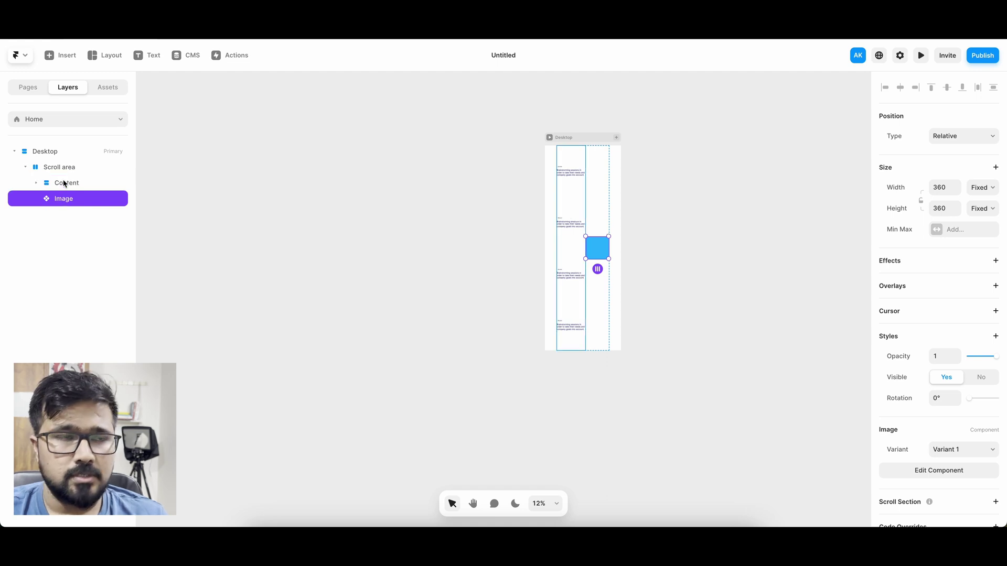
Align the items of the Scroll area stack to its top edge
{"action": "scroll", "coordinate": [632, 241], "scroll_direction": "down", "scroll_amount": 2}
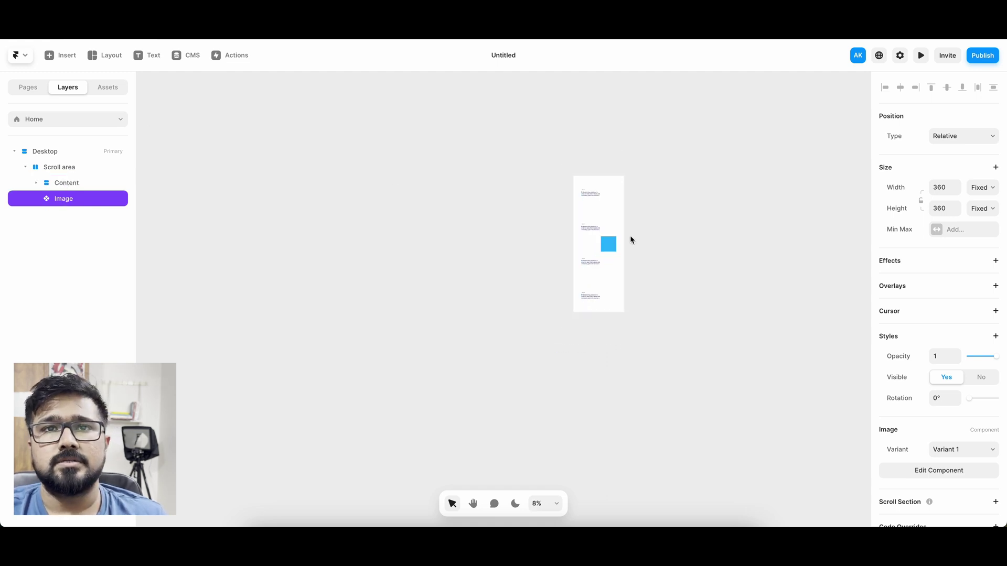
{"action": "scroll", "coordinate": [631, 236], "scroll_direction": "up", "scroll_amount": 3}
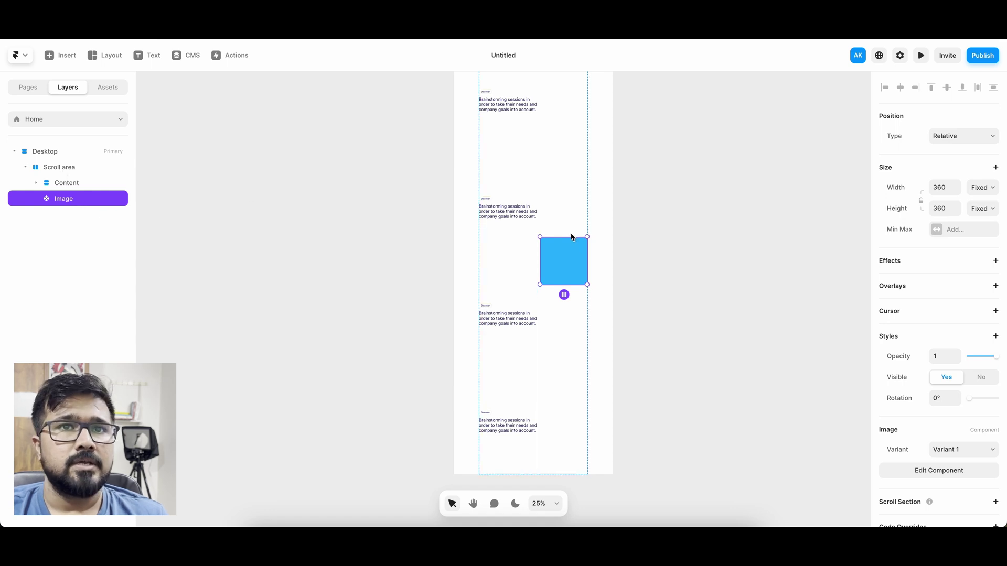
{"action": "scroll", "coordinate": [556, 227], "scroll_direction": "down", "scroll_amount": 2}
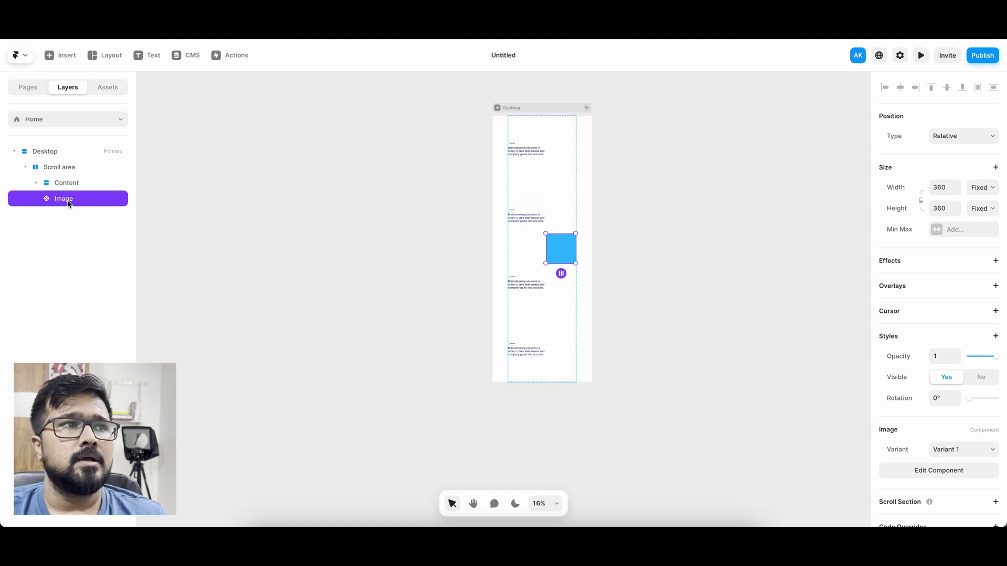
{"action": "left_click", "coordinate": [71, 169]}
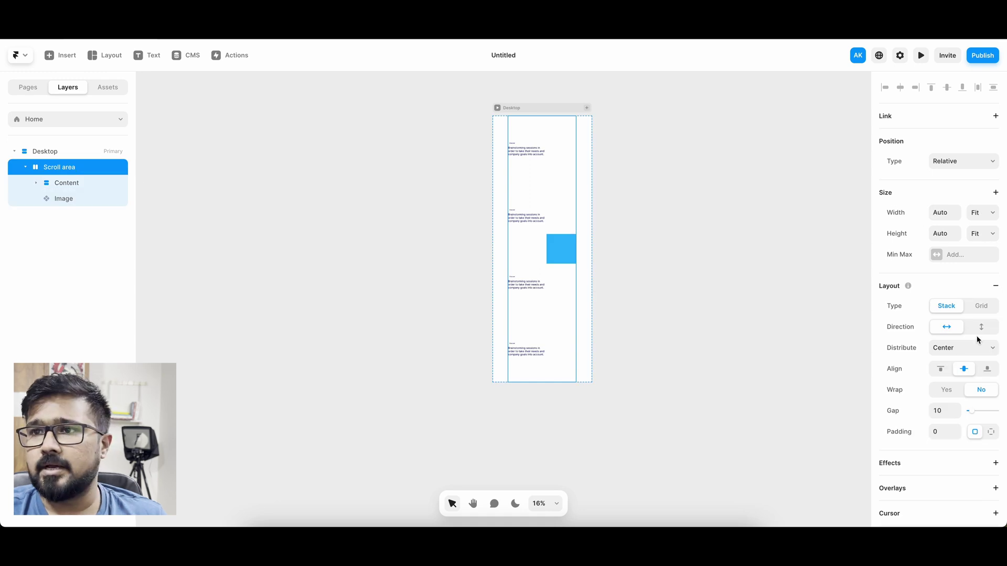
{"action": "left_click", "coordinate": [943, 370]}
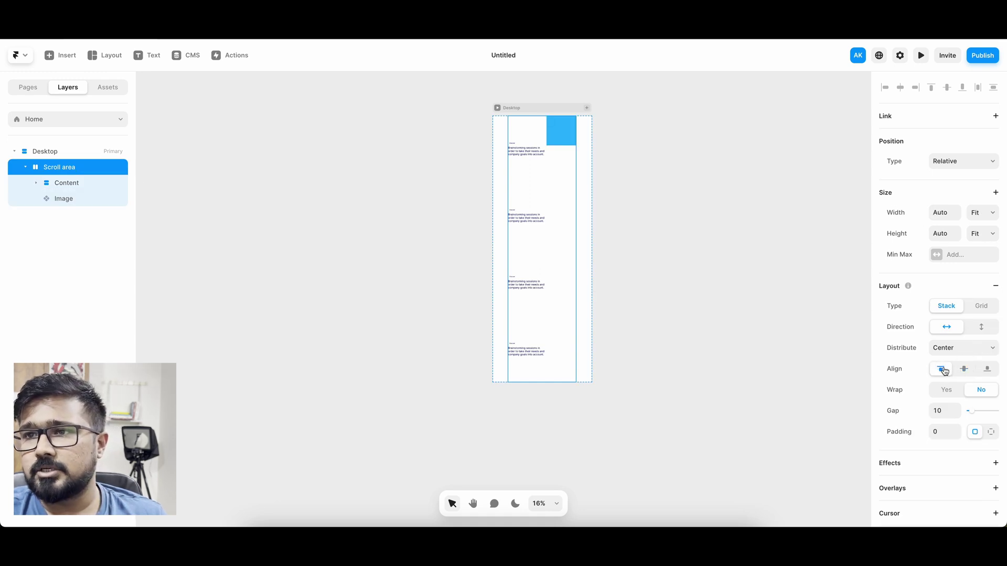
Wrap the Image component inside Scroll area in a new frame and name it Sticky
{"action": "left_click", "coordinate": [71, 198]}
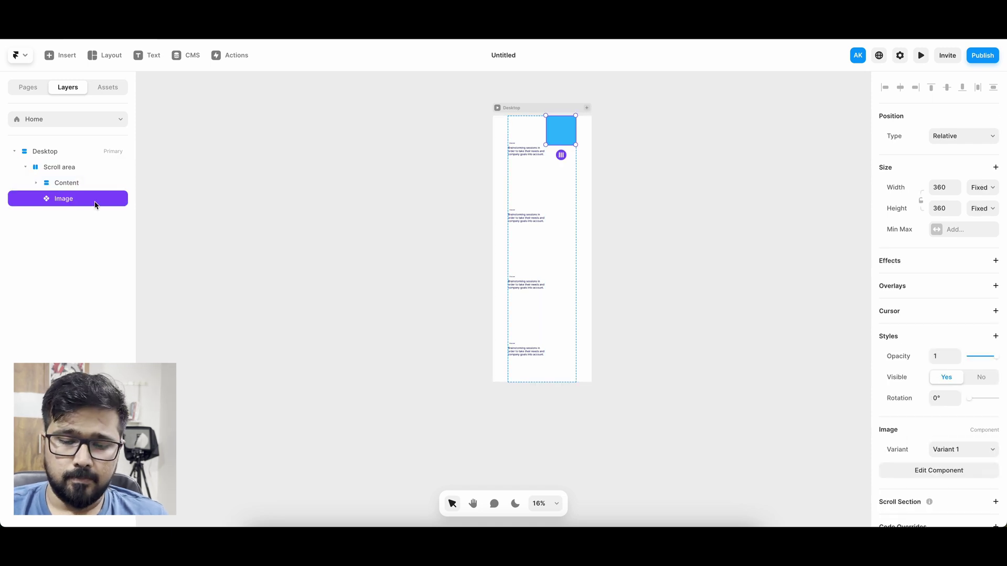
{"action": "key", "text": "ctrl+alt+Return"}
{"action": "double_click", "coordinate": [84, 199]}
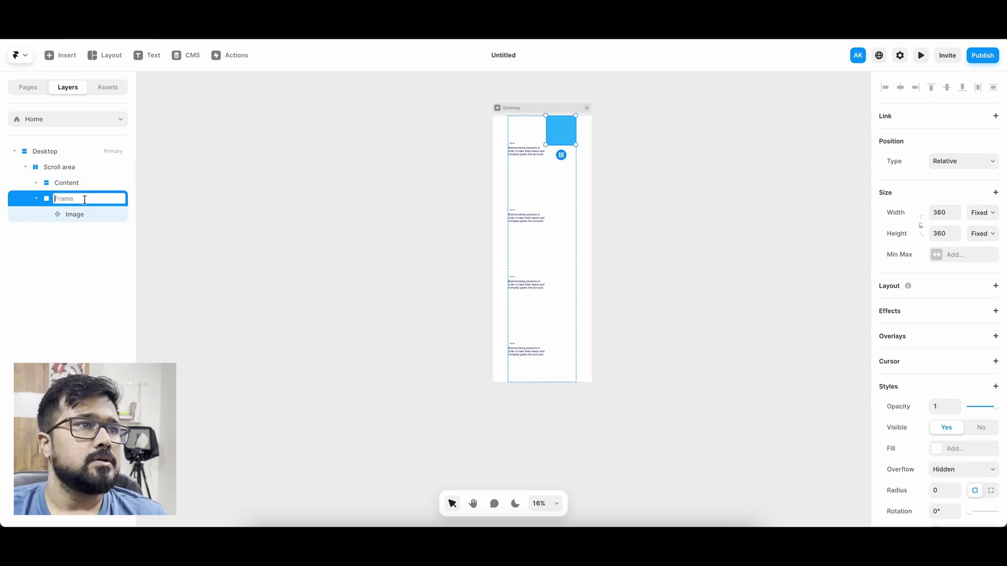
{"action": "type", "text": "Sticky"}
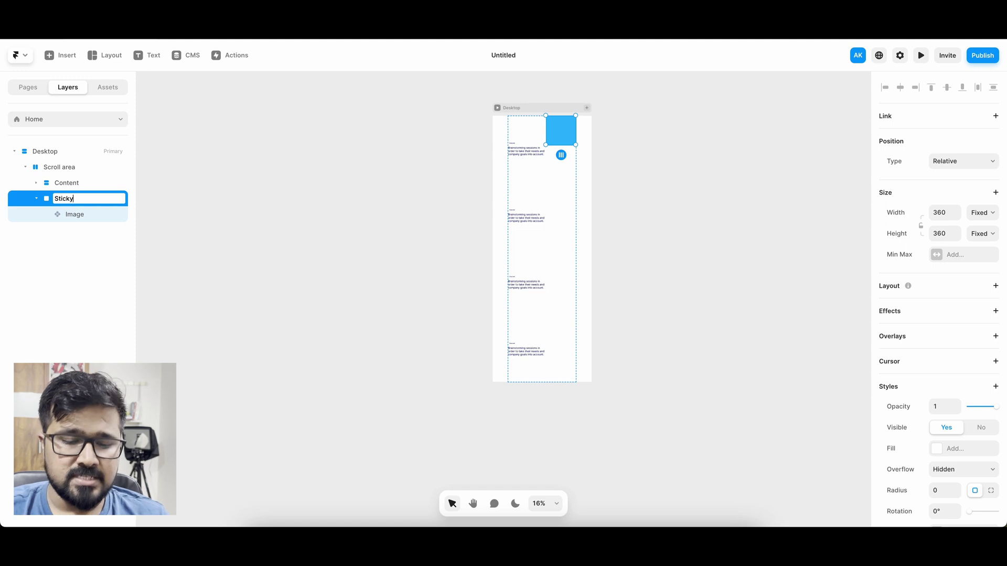
{"action": "key", "text": "Return"}
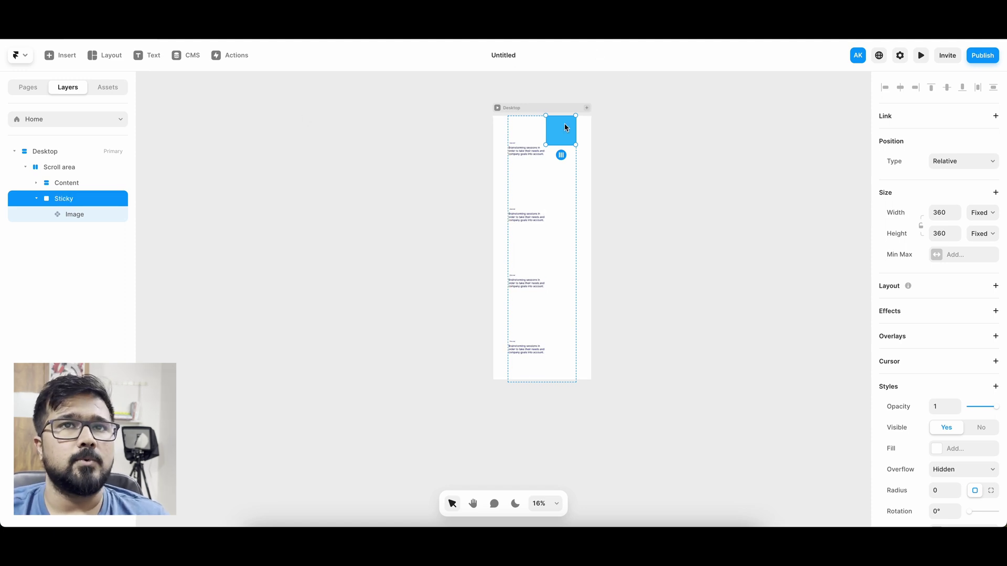
Give the Sticky frame a horizontal stack layout and set its height to Viewport at 100vh
{"action": "scroll", "coordinate": [564, 123], "scroll_direction": "up", "scroll_amount": 5}
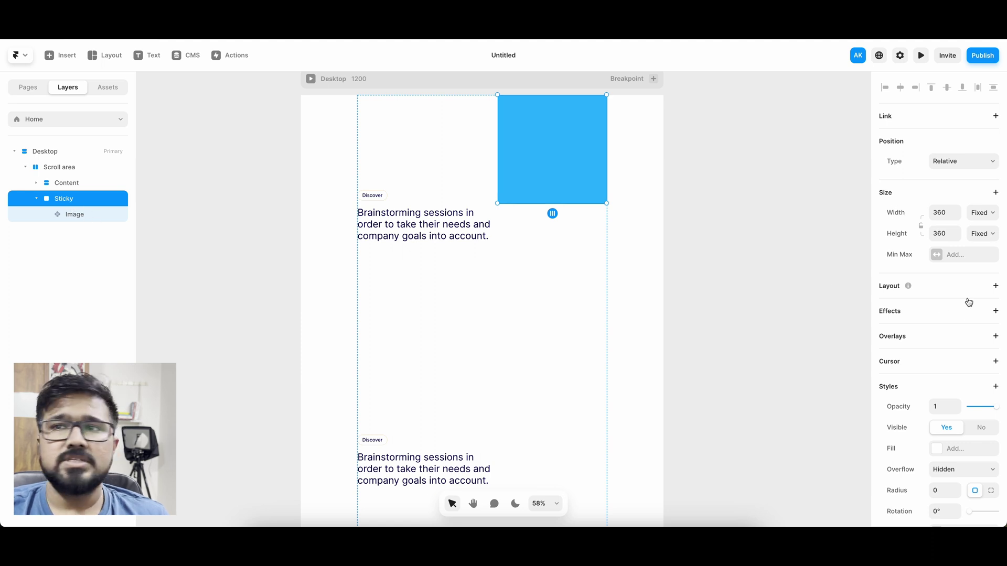
{"action": "left_click", "coordinate": [995, 287]}
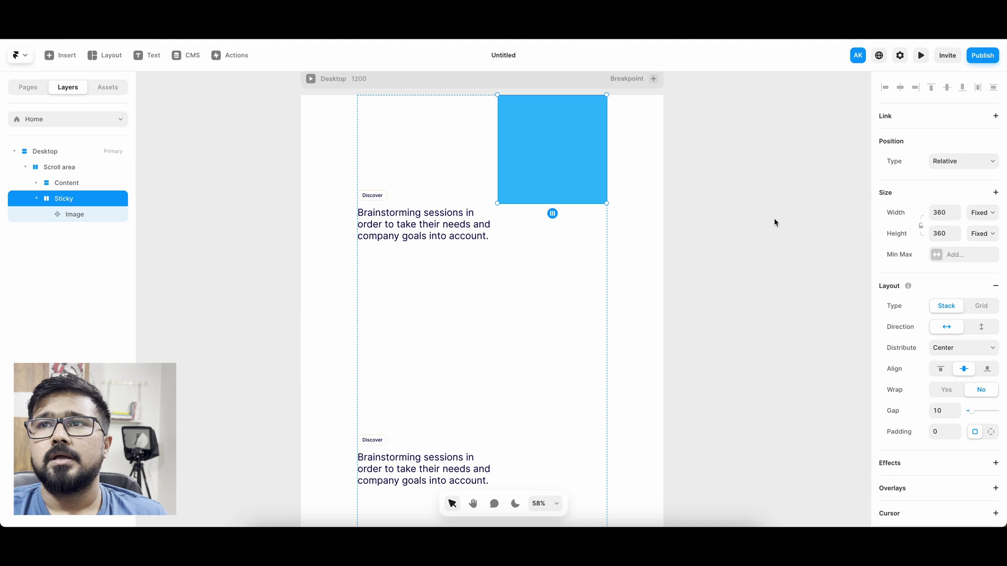
{"action": "left_click", "coordinate": [981, 237]}
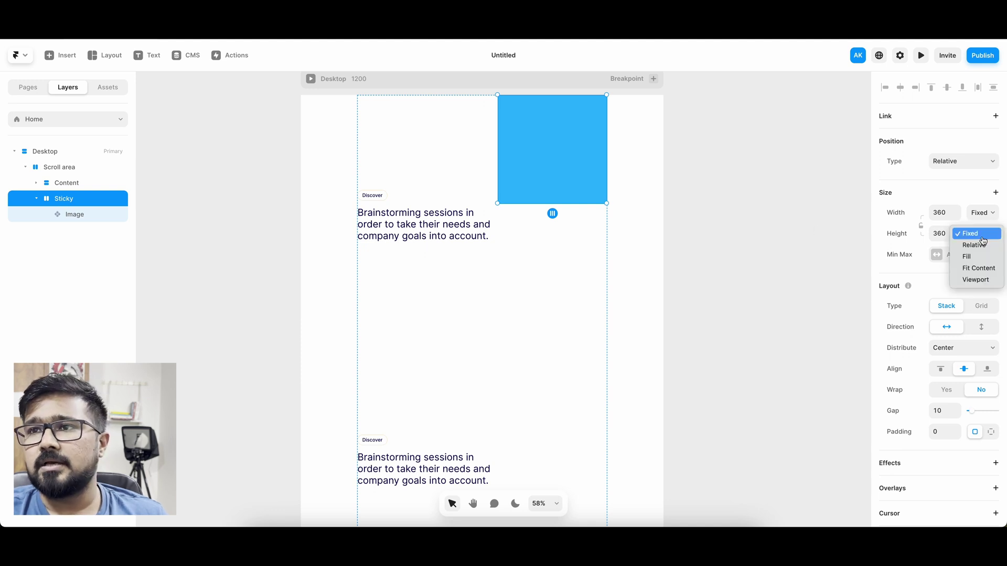
{"action": "left_click", "coordinate": [976, 280]}
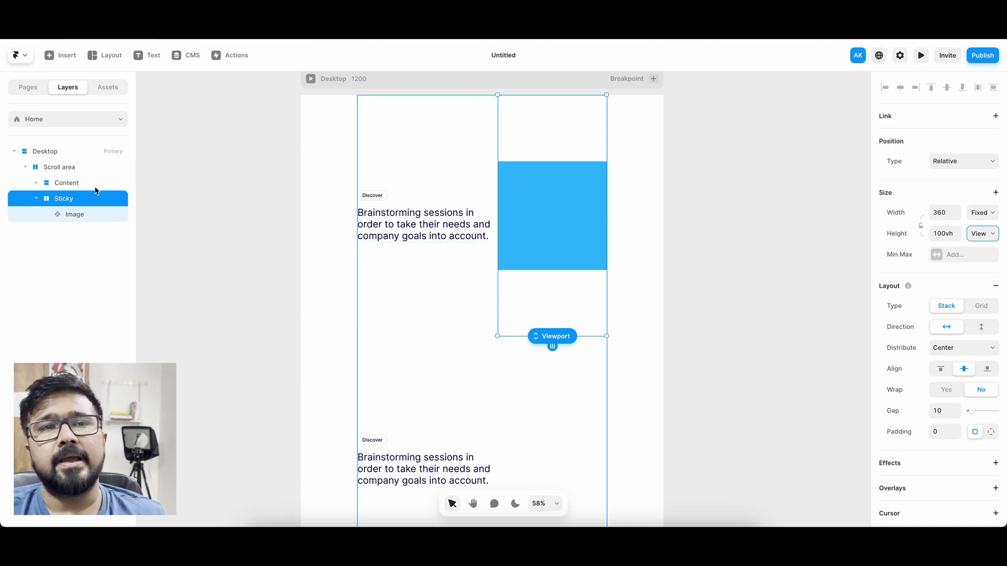
Widen the gap between the Content and Sticky items of the Scroll area stack to more than 60
{"action": "left_click", "coordinate": [63, 168]}
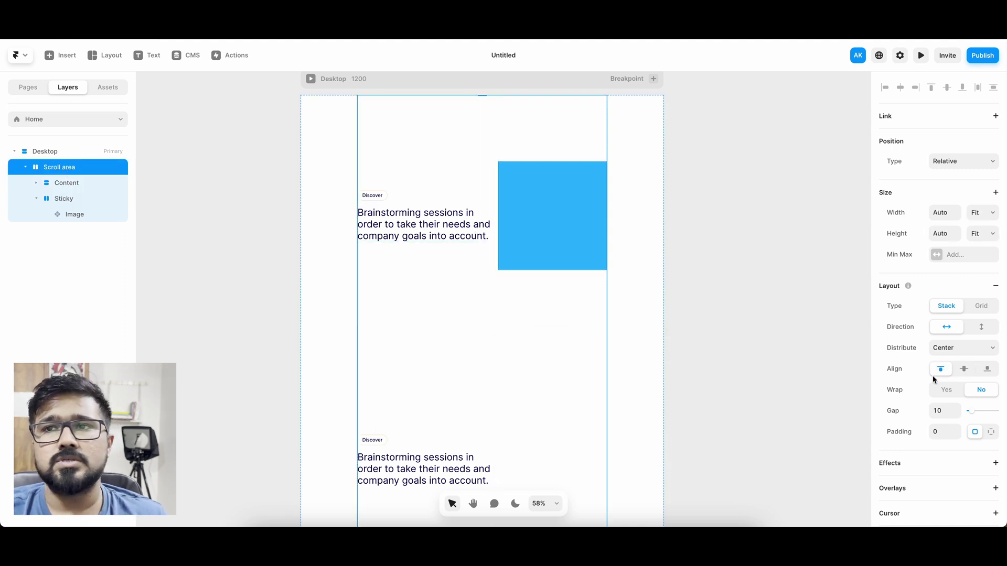
{"action": "left_click", "coordinate": [947, 410]}
{"action": "type", "text": "50"}
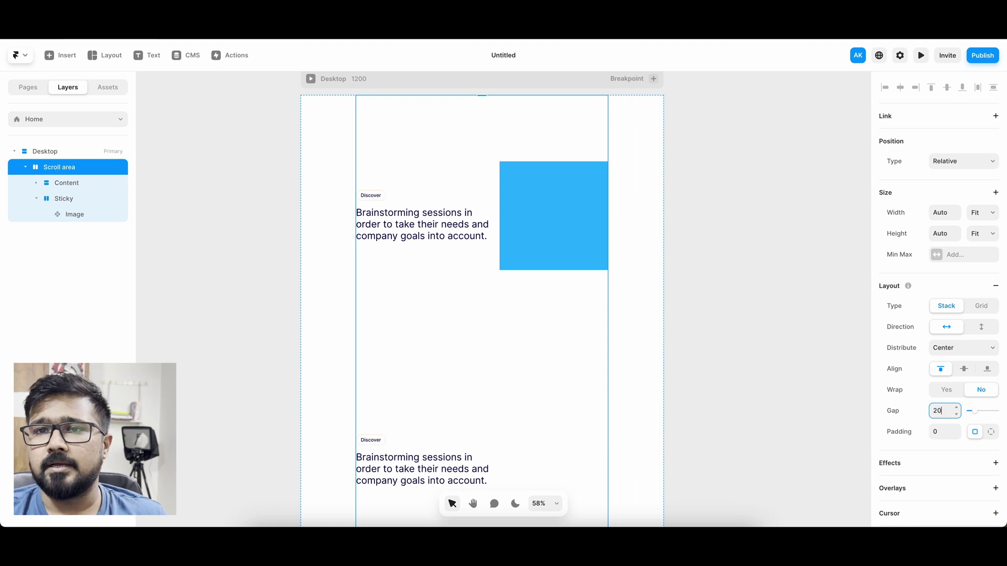
{"action": "key", "text": "shift+Up"}
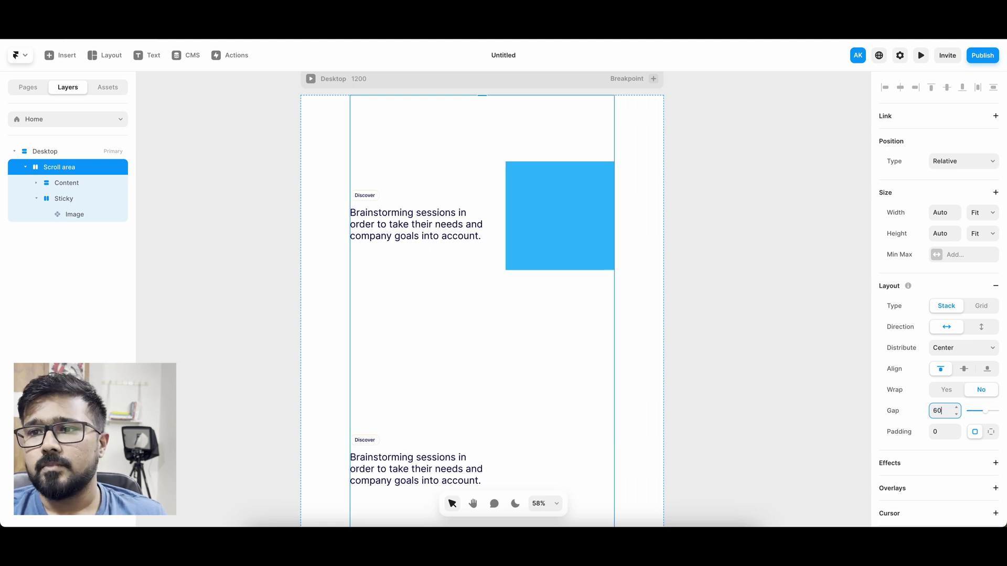
{"action": "key", "text": "shift+Up"}
{"action": "key", "text": "shift+Up"}
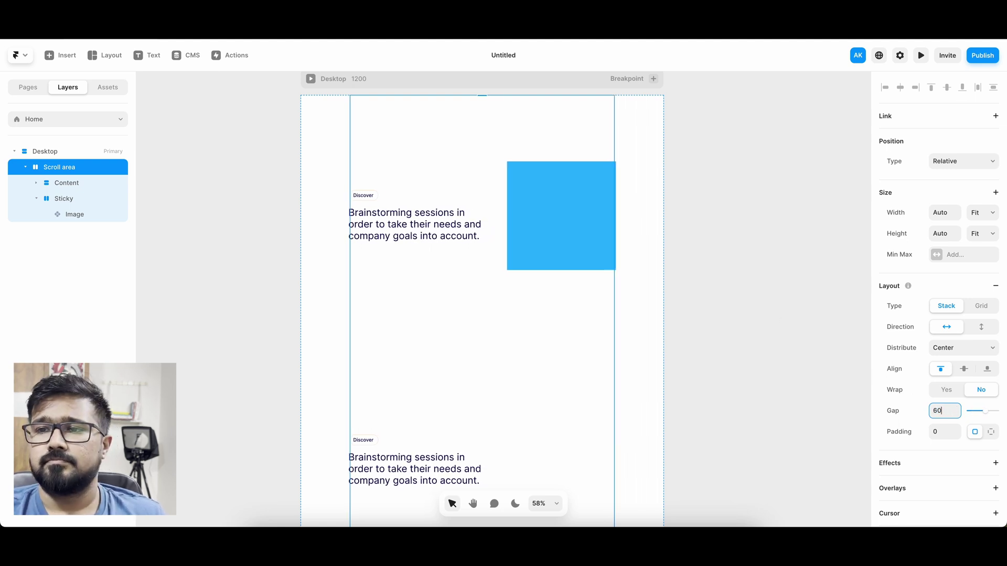
{"action": "left_click", "coordinate": [761, 295]}
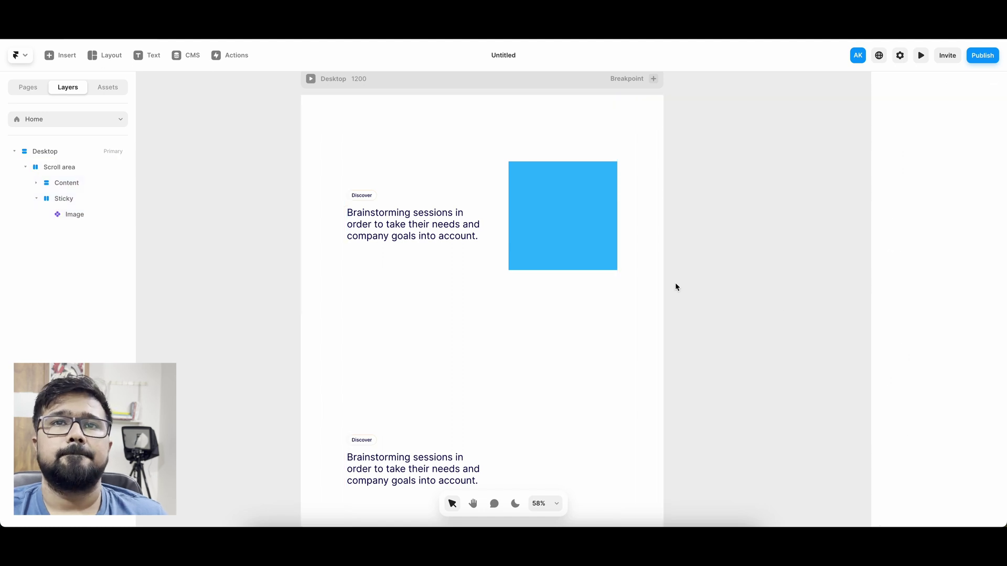
{"action": "left_click", "coordinate": [555, 205]}
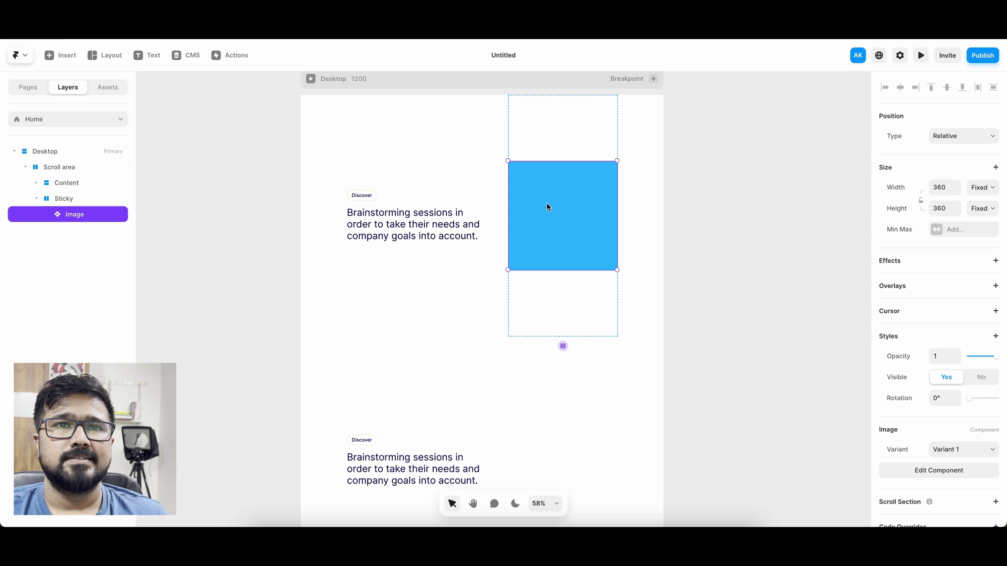
{"action": "key", "text": "Escape"}
Replace Section 2's paragraph with "Gather additional information about the ideal client, market opportunities and design sprint."
{"action": "scroll", "coordinate": [393, 281], "scroll_direction": "down", "scroll_amount": 3}
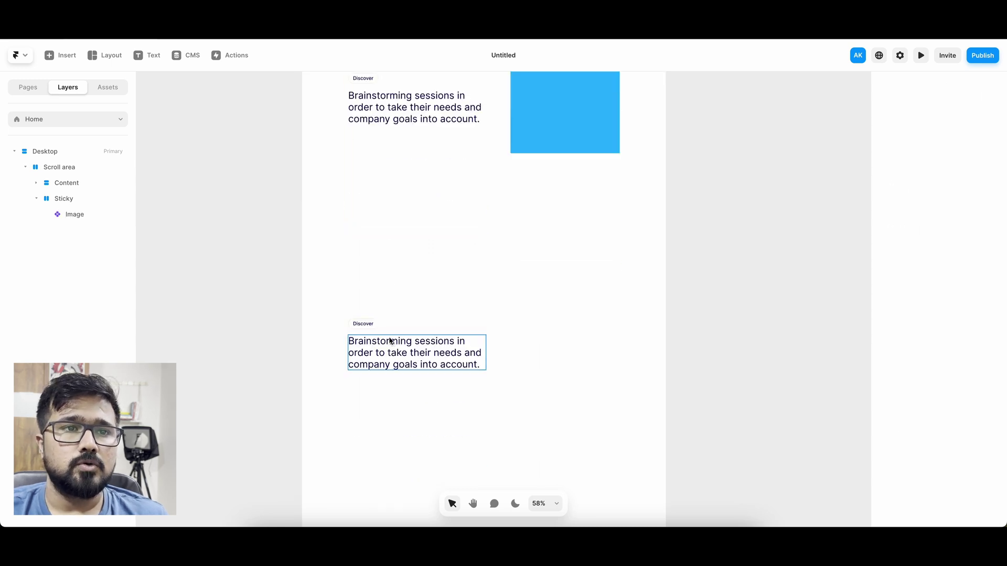
{"action": "left_click", "coordinate": [391, 343]}
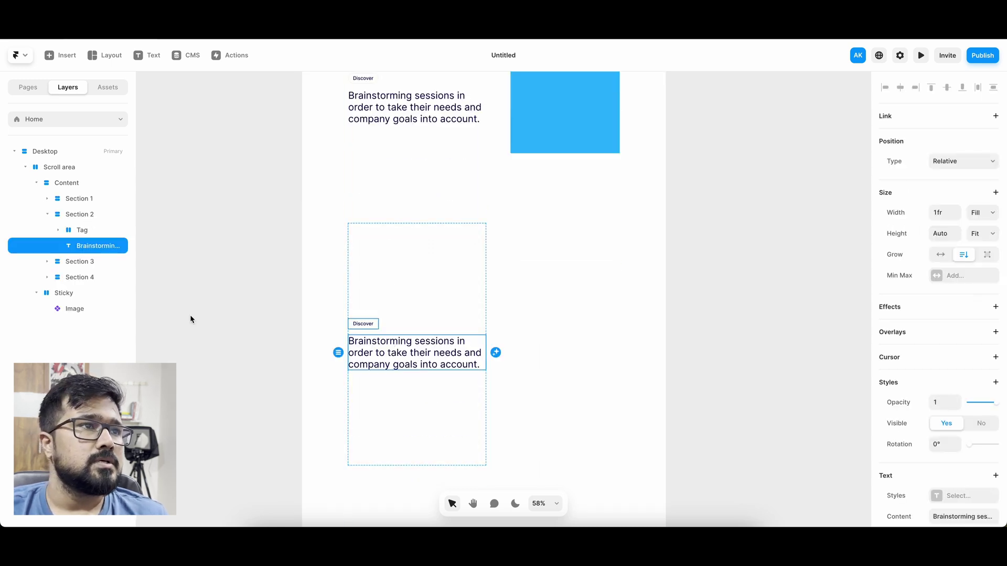
{"action": "key", "text": "super+space"}
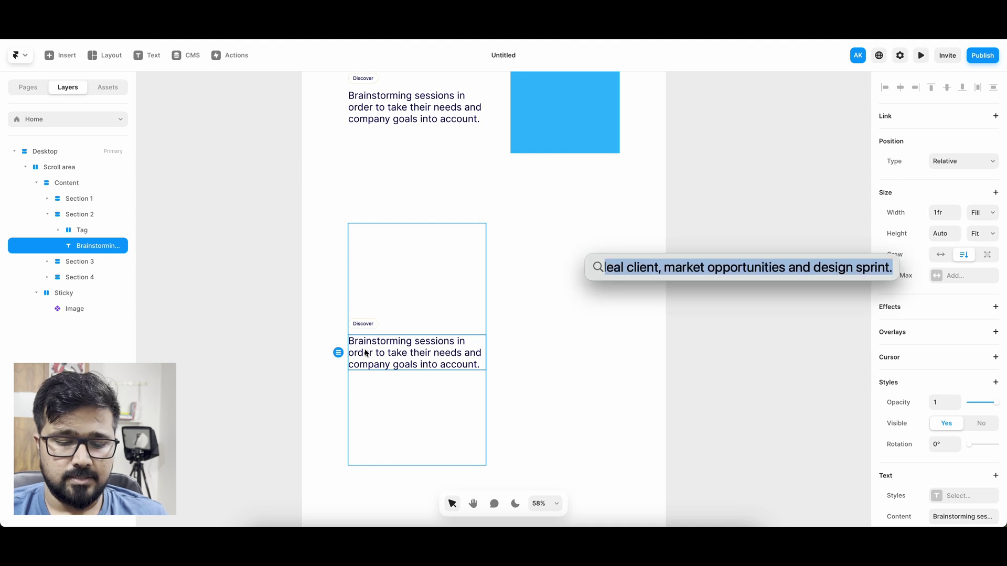
{"action": "key", "text": "Escape"}
{"action": "key", "text": "Escape"}
{"action": "double_click", "coordinate": [361, 364]}
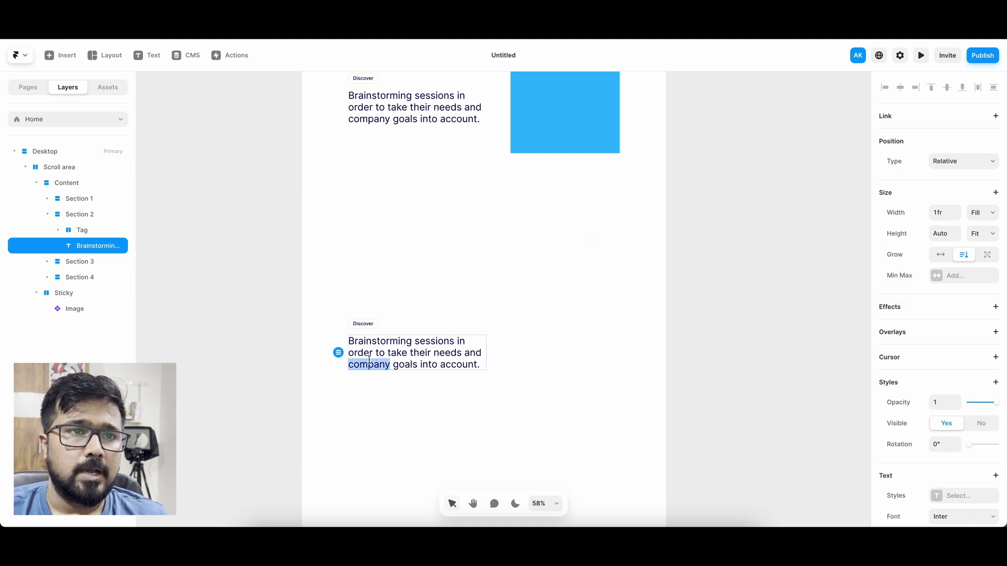
{"action": "left_click", "coordinate": [348, 364]}
{"action": "type", "text": "Gather additional information about the ideal client, market opportunities and design sprint."}
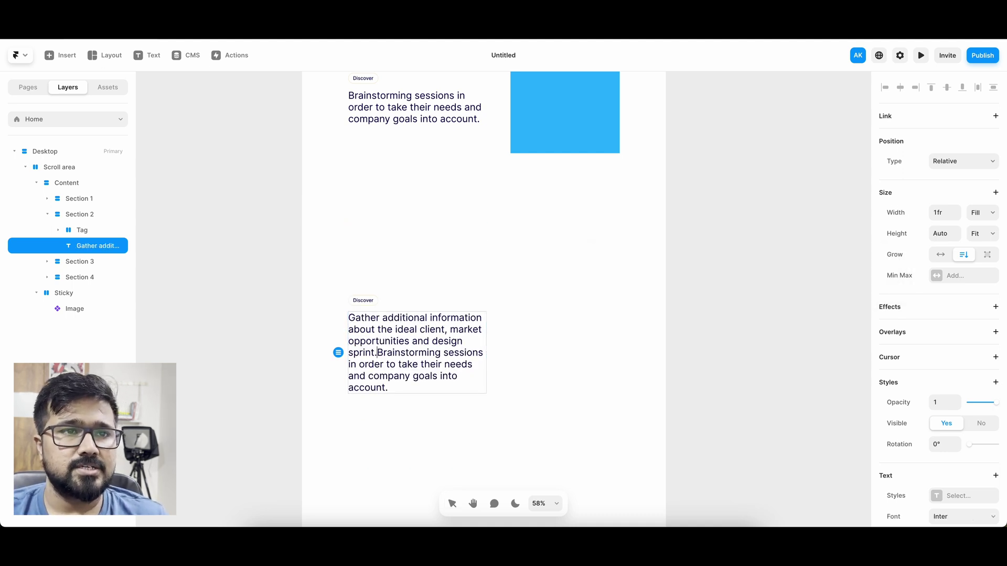
{"action": "key", "text": "super+shift+Down"}
{"action": "key", "text": "BackSpace"}
{"action": "key", "text": "Escape"}
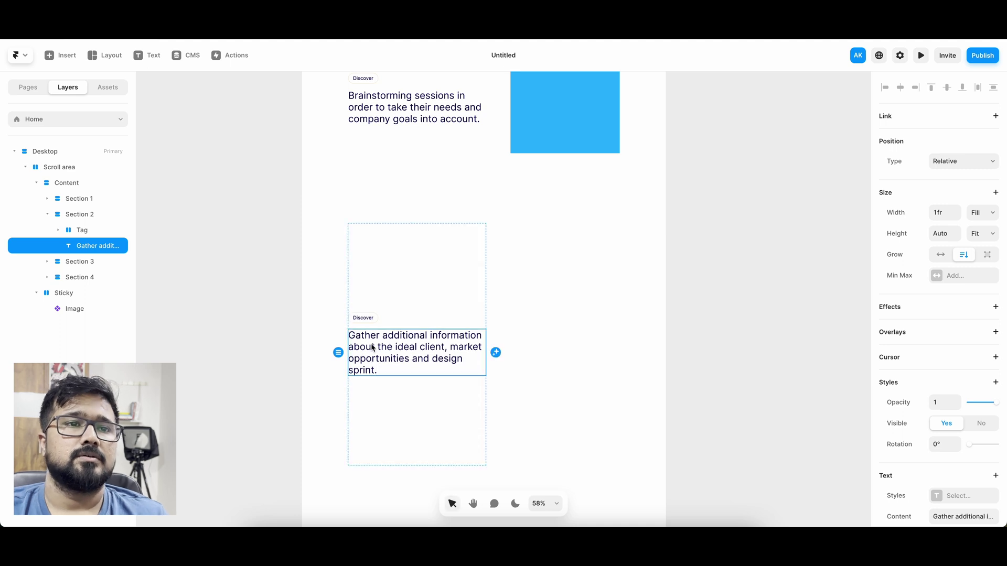
Change the tag text of Section 2 to Define and collapse that section's layers
{"action": "left_click", "coordinate": [358, 318]}
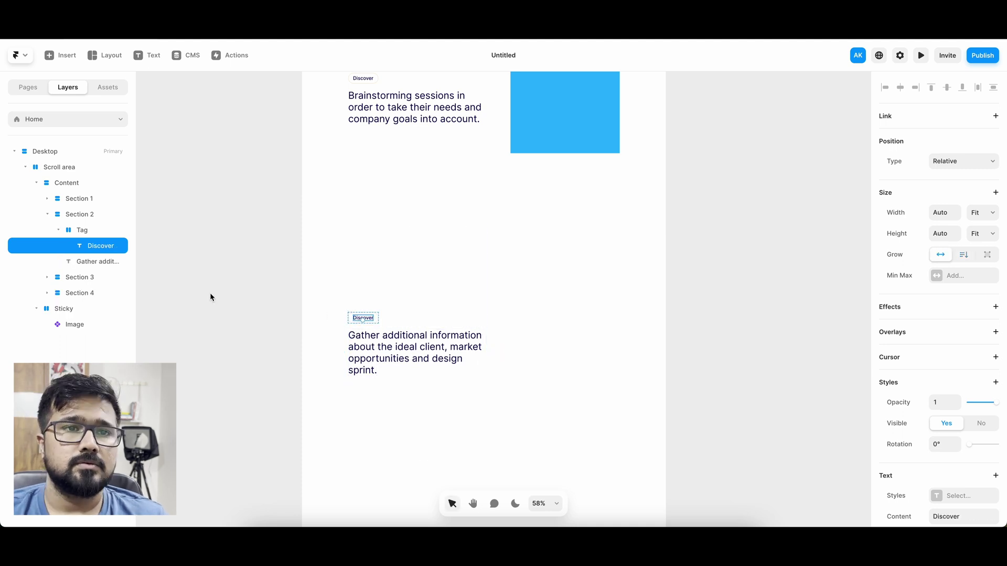
{"action": "double_click", "coordinate": [356, 318]}
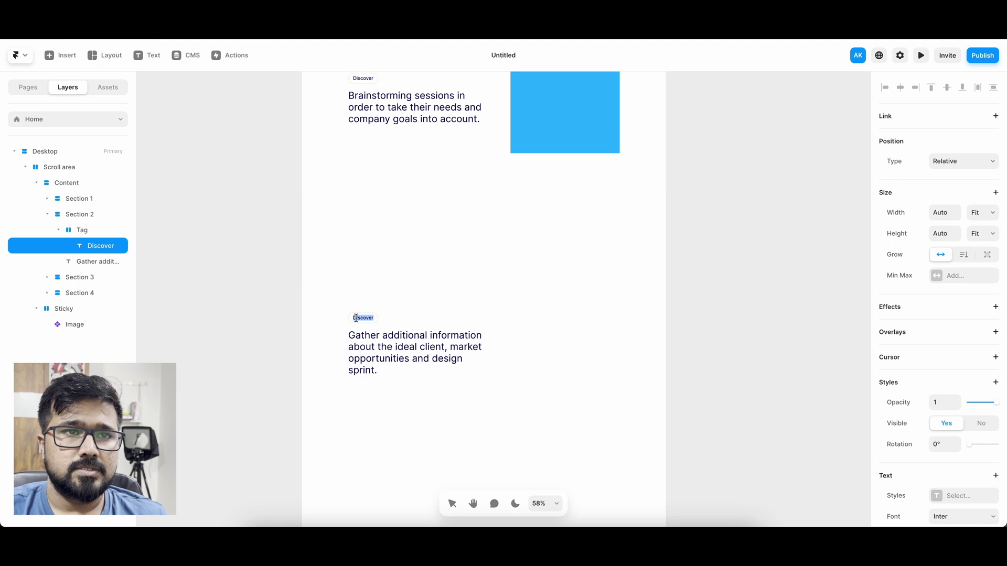
{"action": "type", "text": "Define"}
{"action": "key", "text": "Escape"}
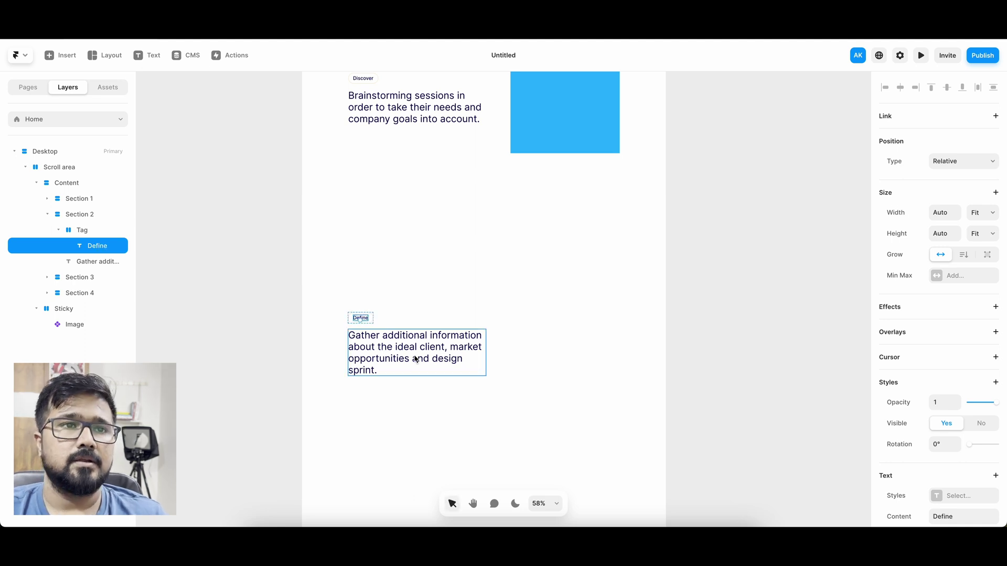
{"action": "left_click", "coordinate": [97, 261]}
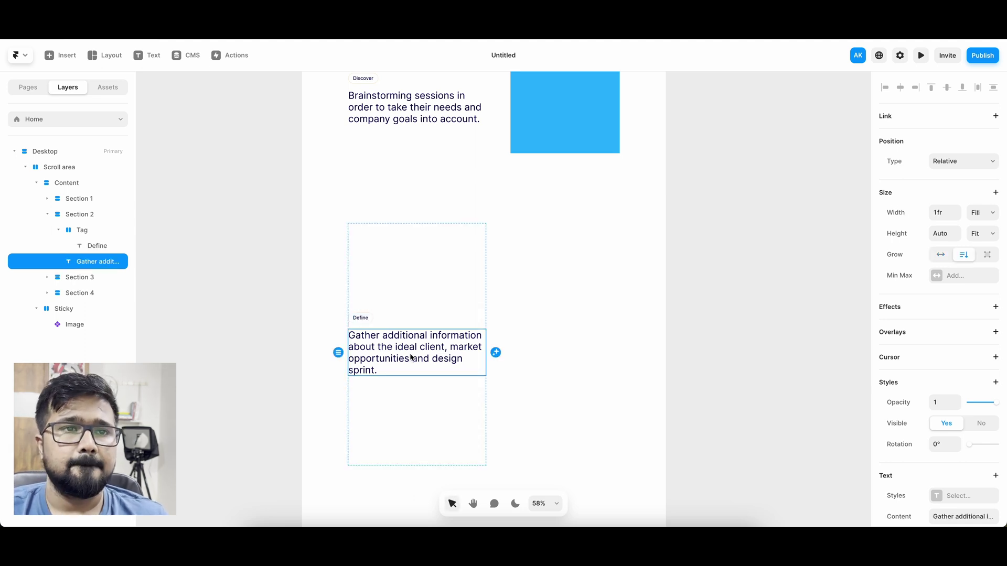
{"action": "left_click", "coordinate": [47, 214]}
Replace Section 3's paragraph with "Define the user experience and analyze your designs will inform behaviour and effect the experience of the user."
{"action": "scroll", "coordinate": [414, 367], "scroll_direction": "down", "scroll_amount": 5}
{"action": "left_click", "coordinate": [414, 395]}
{"action": "double_click", "coordinate": [414, 395]}
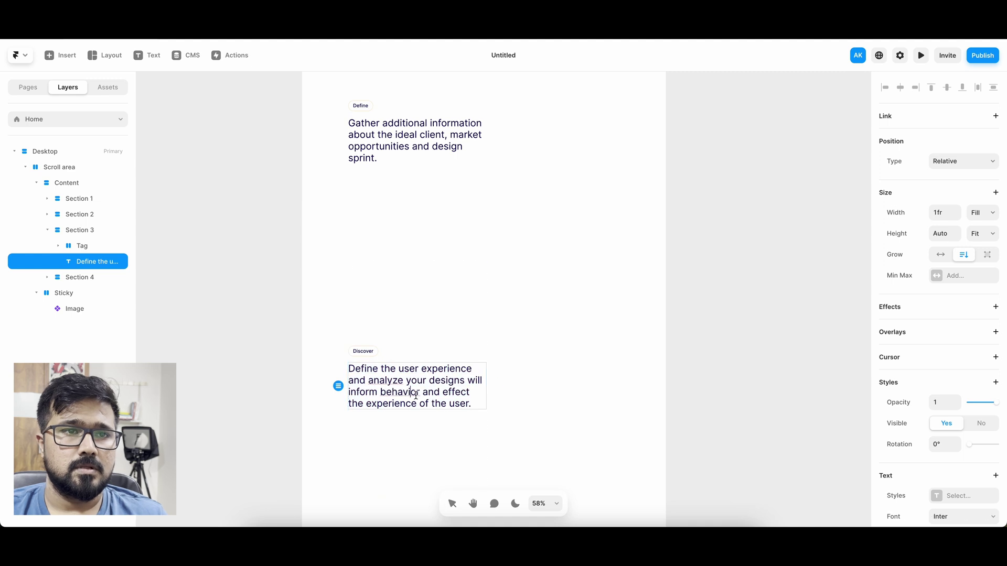
{"action": "double_click", "coordinate": [408, 392]}
{"action": "type", "text": "behaviour"}
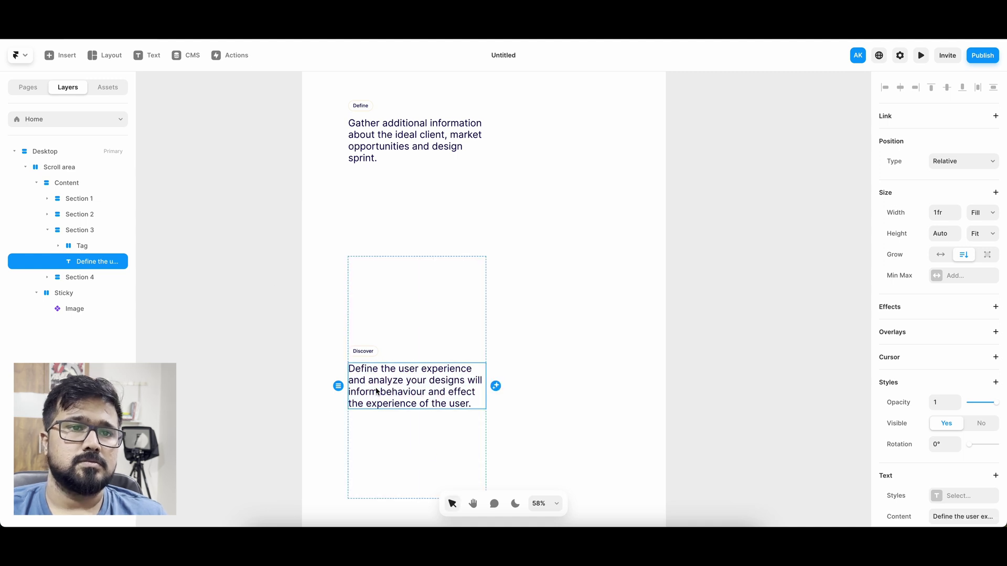
Change the tag text of Section 3 to Develop
{"action": "left_click", "coordinate": [363, 351]}
{"action": "double_click", "coordinate": [363, 351]}
{"action": "type", "text": "Develop"}
{"action": "left_click", "coordinate": [79, 245]}
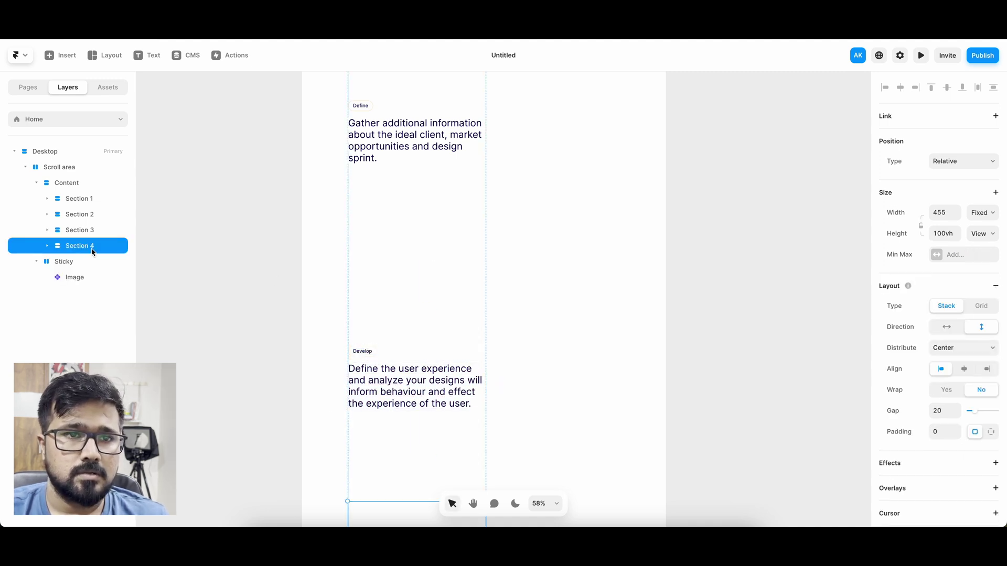
{"action": "left_click", "coordinate": [47, 245]}
{"action": "left_click", "coordinate": [97, 276]}
{"action": "scroll", "coordinate": [331, 337], "scroll_direction": "down", "scroll_amount": 5}
{"action": "double_click", "coordinate": [375, 278]}
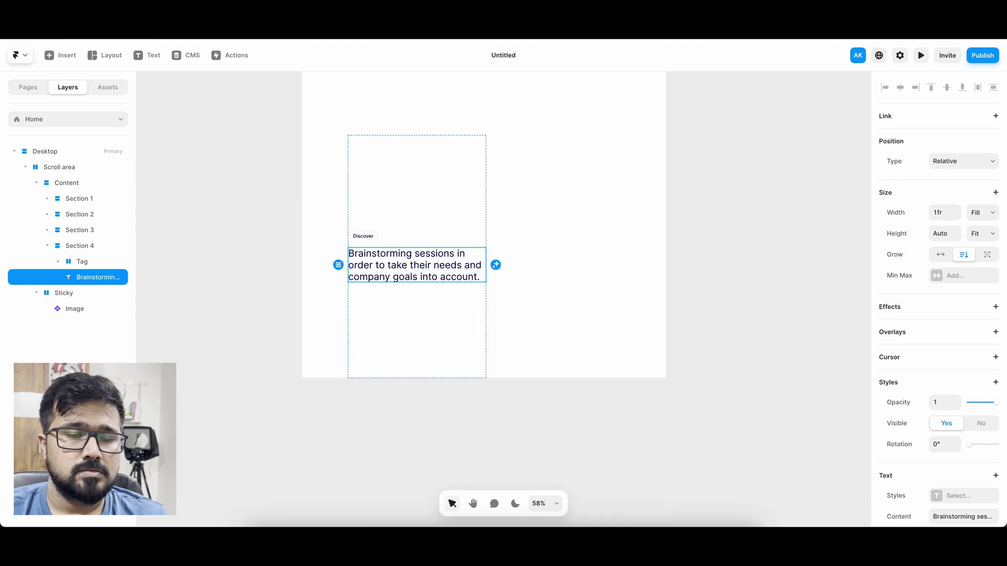
{"action": "type", "text": "Determine design patterns, elements of template pages and work with developers to test design functionality."}
{"action": "key", "text": "Escape"}
{"action": "key", "text": "Escape"}
{"action": "left_click", "coordinate": [367, 233]}
{"action": "key", "text": "ctrl+z"}
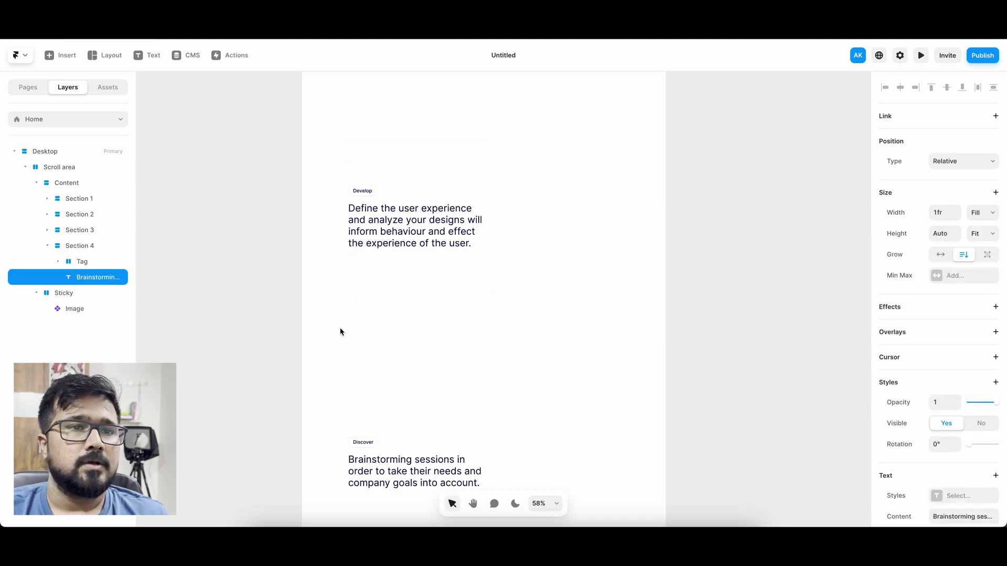
Replace Section 4's paragraph with "Determine design patterns, elements of template pages and work with developers to test design functionality."
{"action": "scroll", "coordinate": [330, 334], "scroll_direction": "down", "scroll_amount": 5}
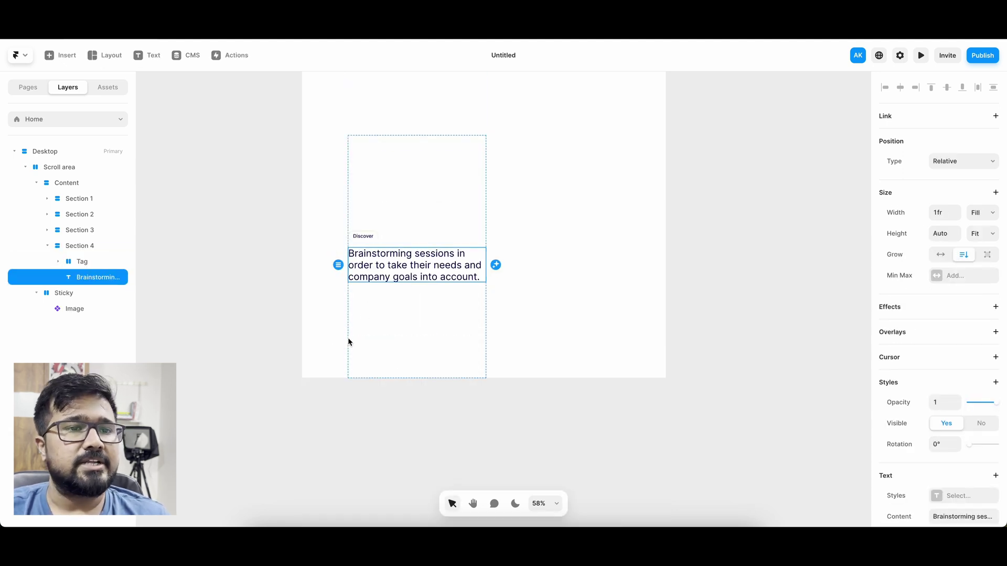
{"action": "double_click", "coordinate": [374, 278]}
{"action": "key", "text": "Escape"}
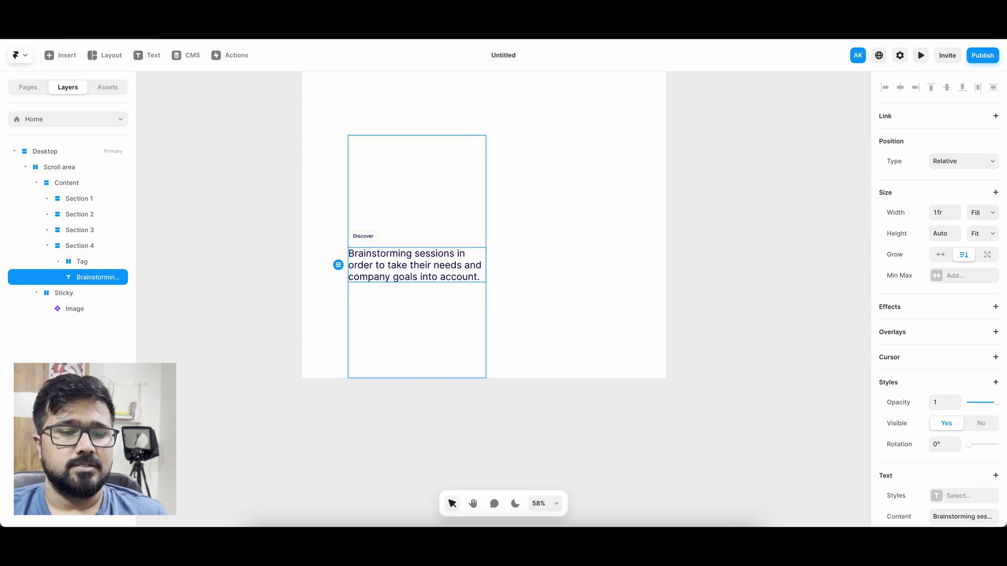
{"action": "key", "text": "super+space"}
{"action": "key", "text": "BackSpace"}
{"action": "key", "text": "Escape"}
{"action": "key", "text": "Return"}
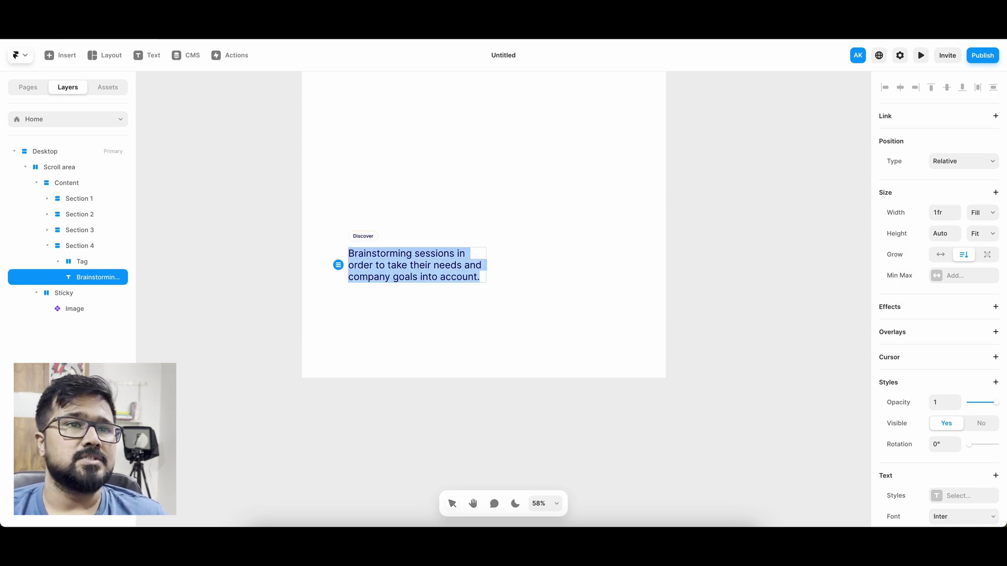
{"action": "type", "text": "Determine design patterns, elements of template pages and work with developers to test design functionality."}
{"action": "key", "text": "Escape"}
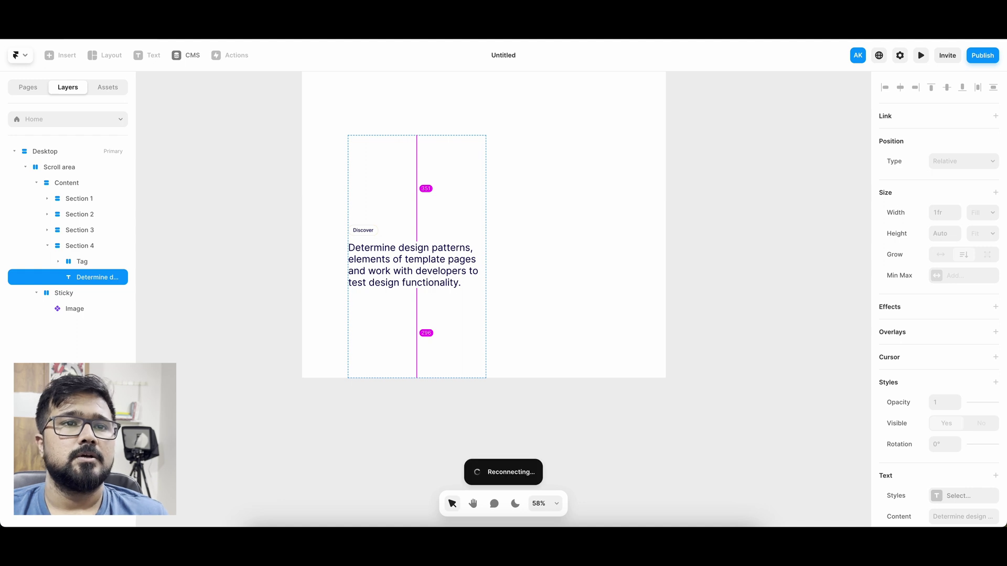
Change the tag text of Section 4 to Deliver
{"action": "left_click", "coordinate": [422, 278]}
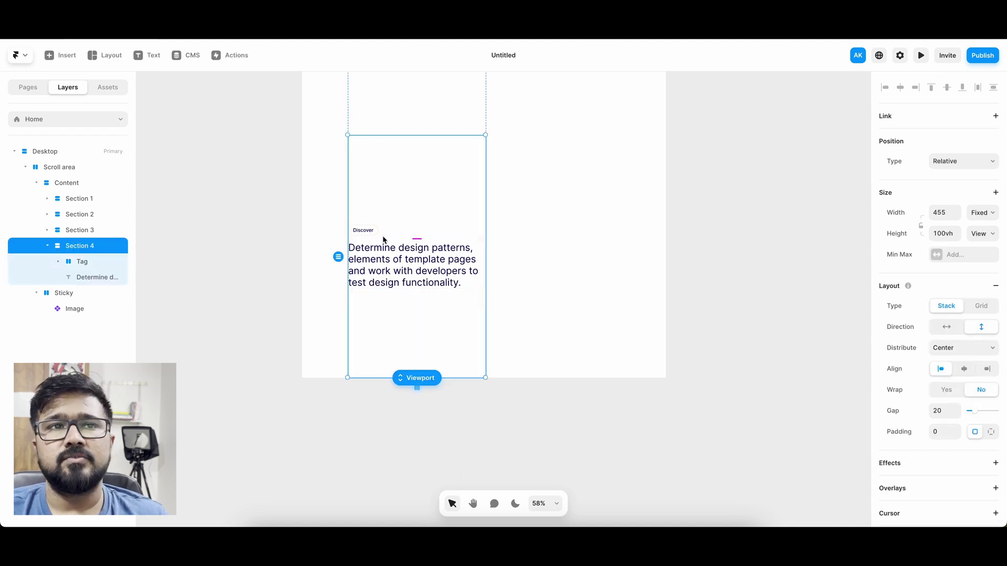
{"action": "left_click", "coordinate": [361, 230]}
{"action": "double_click", "coordinate": [361, 230]}
{"action": "type", "text": "De"}
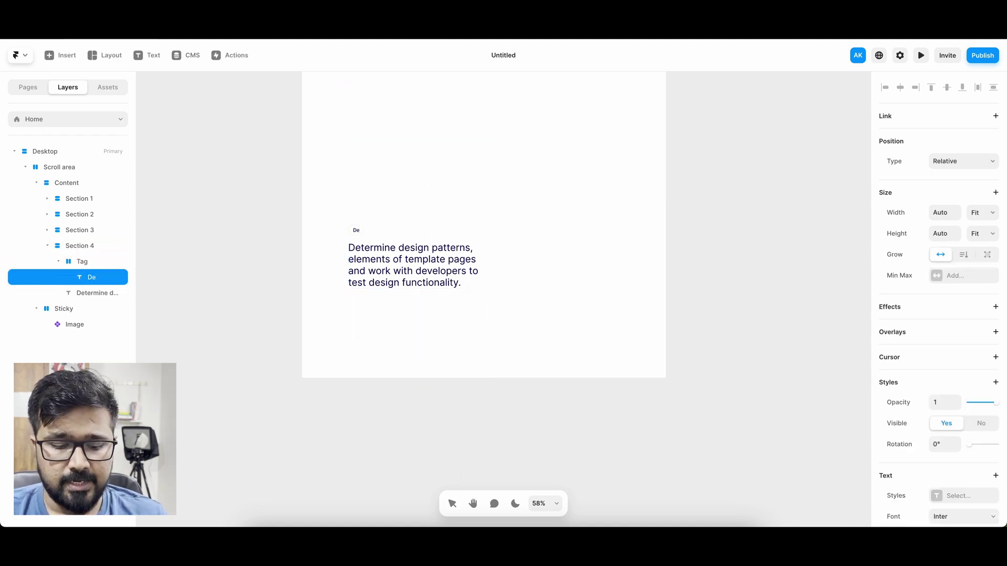
{"action": "type", "text": "liver"}
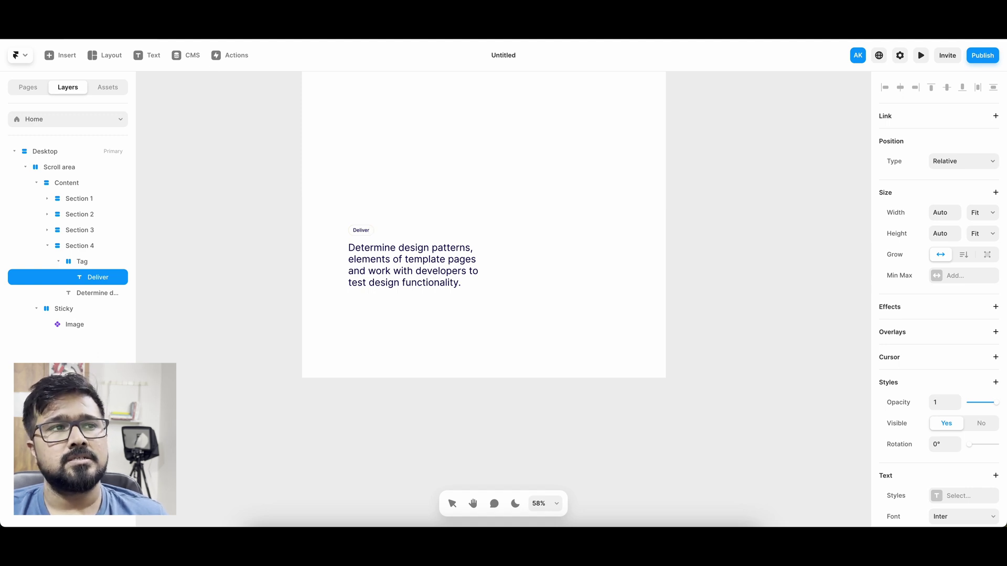
{"action": "key", "text": "Escape"}
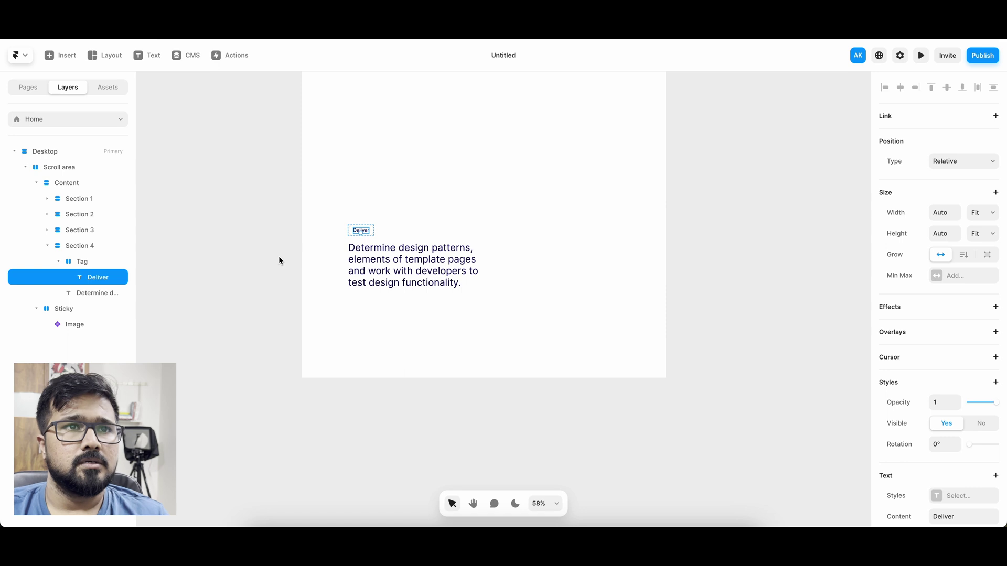
Collapse the Scroll area layer with all its nested layers and clear the selection
{"action": "left_click", "coordinate": [258, 251]}
{"action": "scroll", "coordinate": [313, 270], "scroll_direction": "up", "scroll_amount": 5}
{"action": "scroll", "coordinate": [313, 270], "scroll_direction": "down", "scroll_amount": 7}
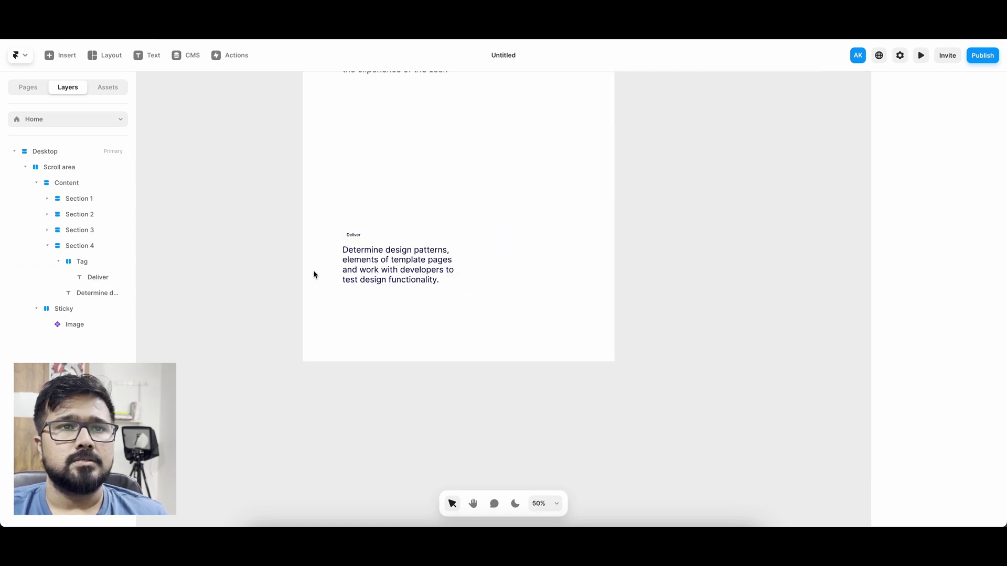
{"action": "scroll", "coordinate": [329, 274], "scroll_direction": "up", "scroll_amount": 6}
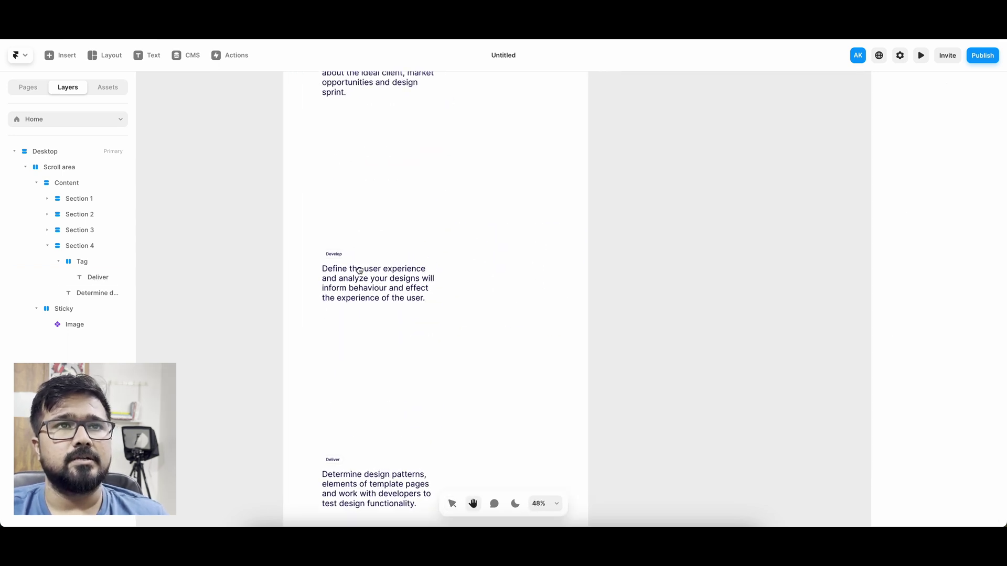
{"action": "key", "text": "space"}
{"action": "scroll", "coordinate": [369, 227], "scroll_direction": "up", "scroll_amount": 6}
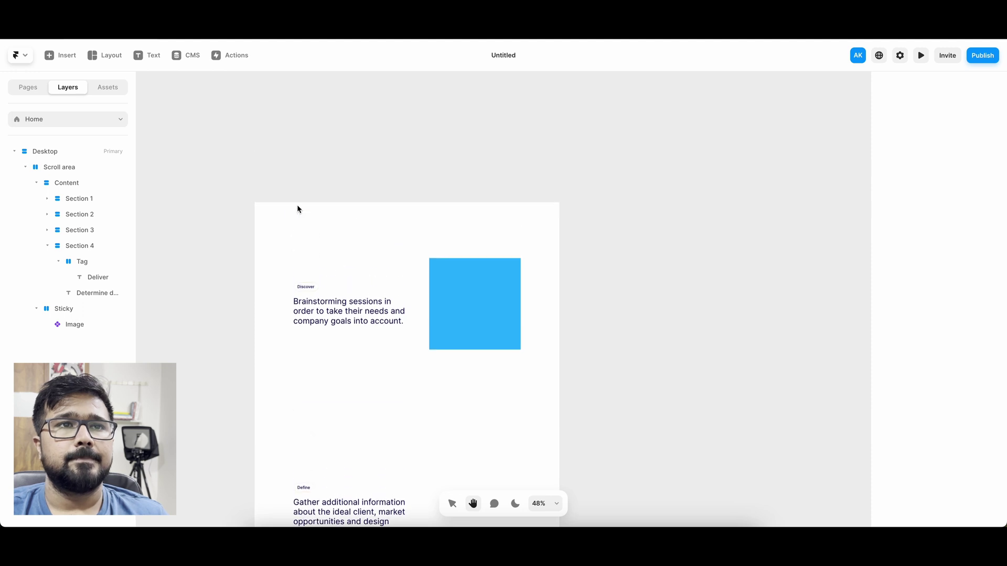
{"action": "left_click", "coordinate": [281, 199]}
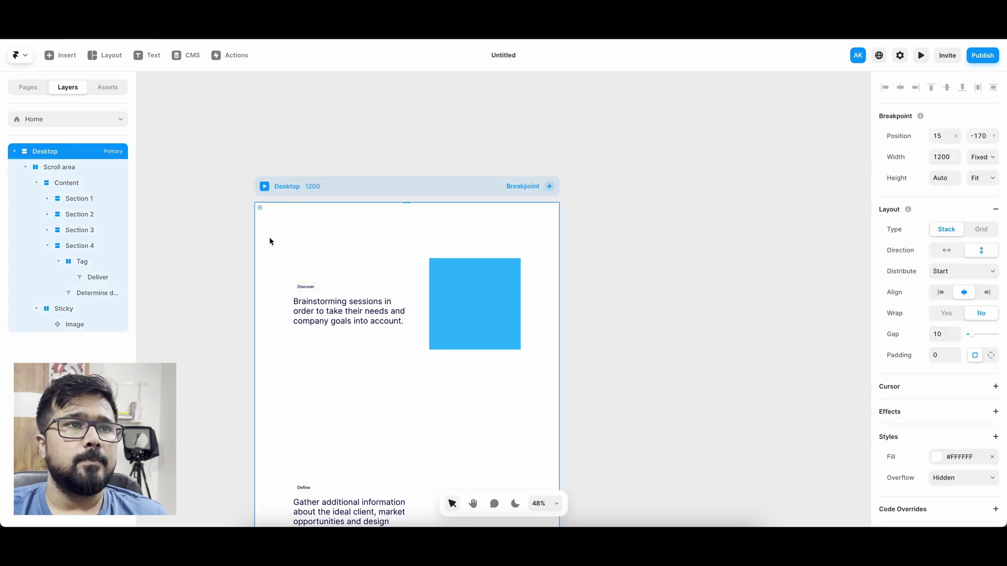
{"action": "left_click", "coordinate": [27, 167]}
{"action": "left_click", "coordinate": [228, 193]}
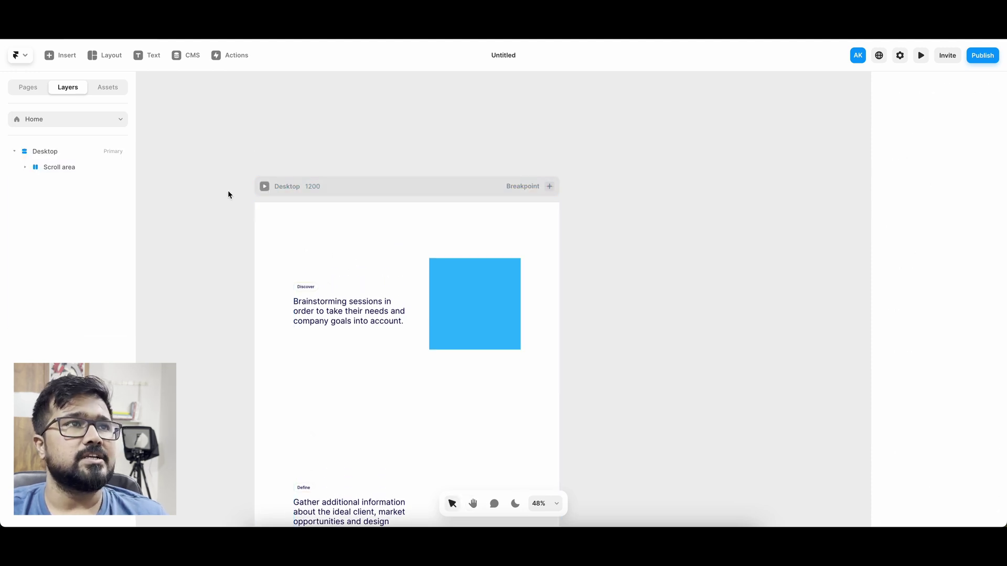
{"action": "scroll", "coordinate": [372, 188], "scroll_direction": "left", "scroll_amount": 1}
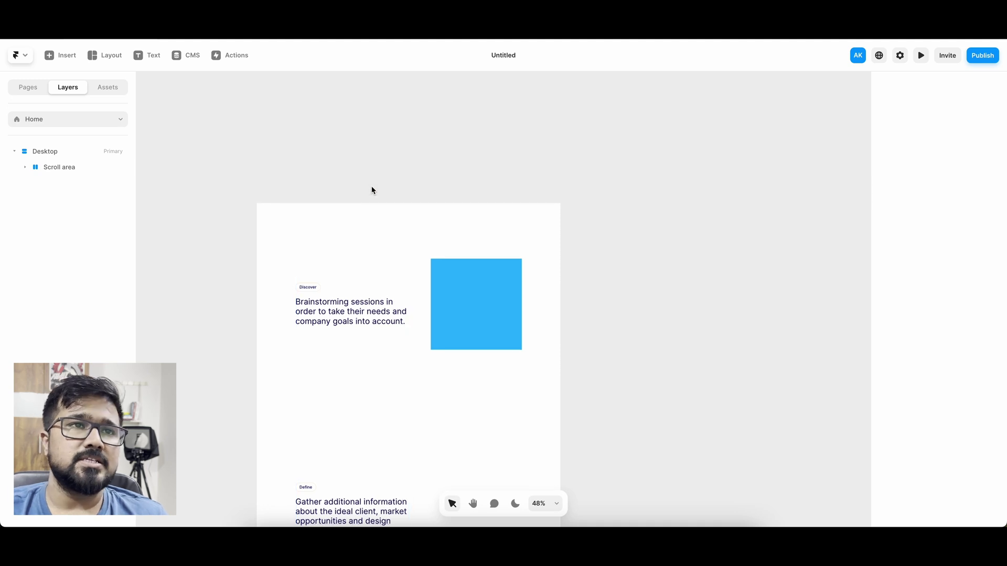
{"action": "scroll", "coordinate": [373, 190], "scroll_direction": "down", "scroll_amount": 2}
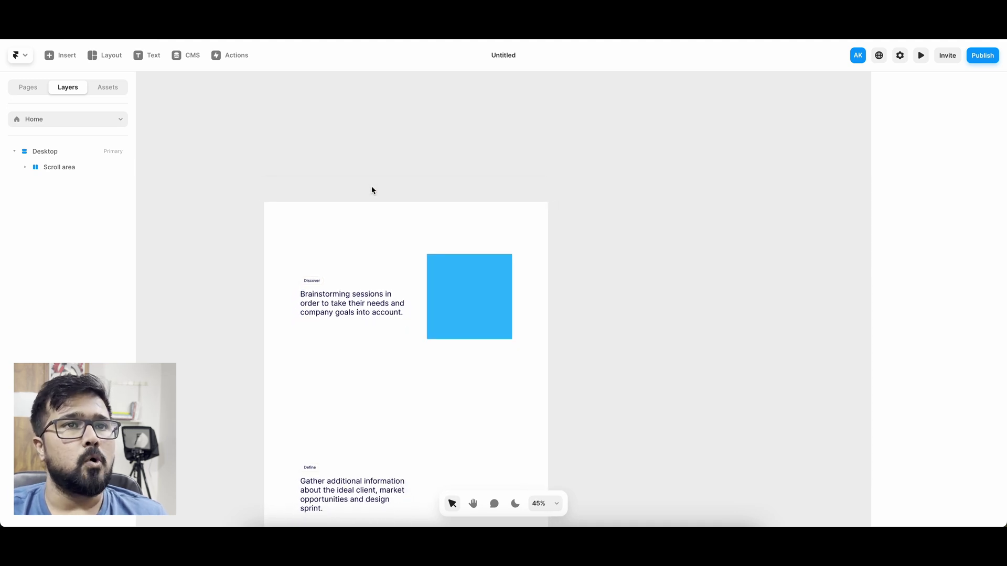
{"action": "scroll", "coordinate": [368, 188], "scroll_direction": "down", "scroll_amount": 1}
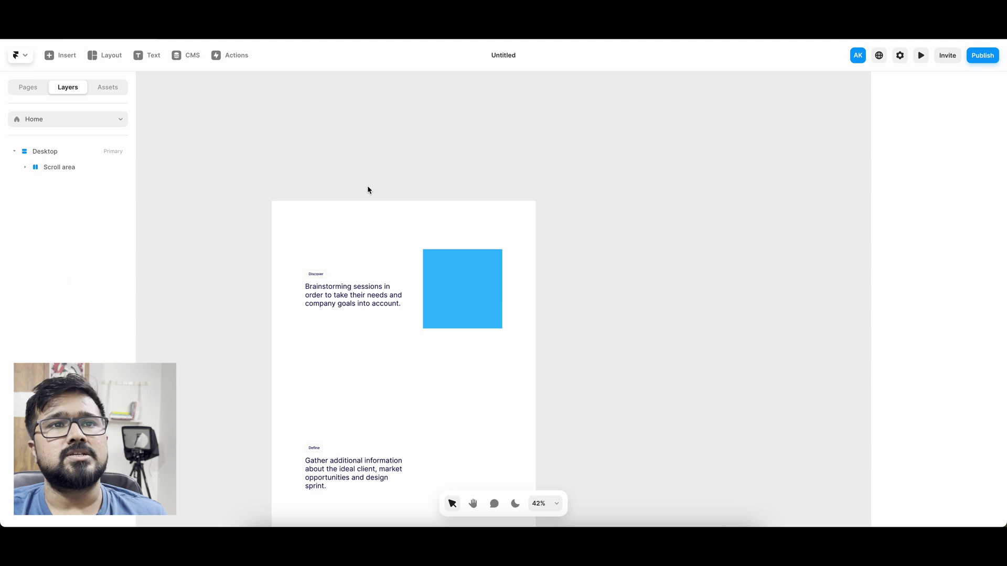
{"action": "scroll", "coordinate": [368, 190], "scroll_direction": "down", "scroll_amount": 2}
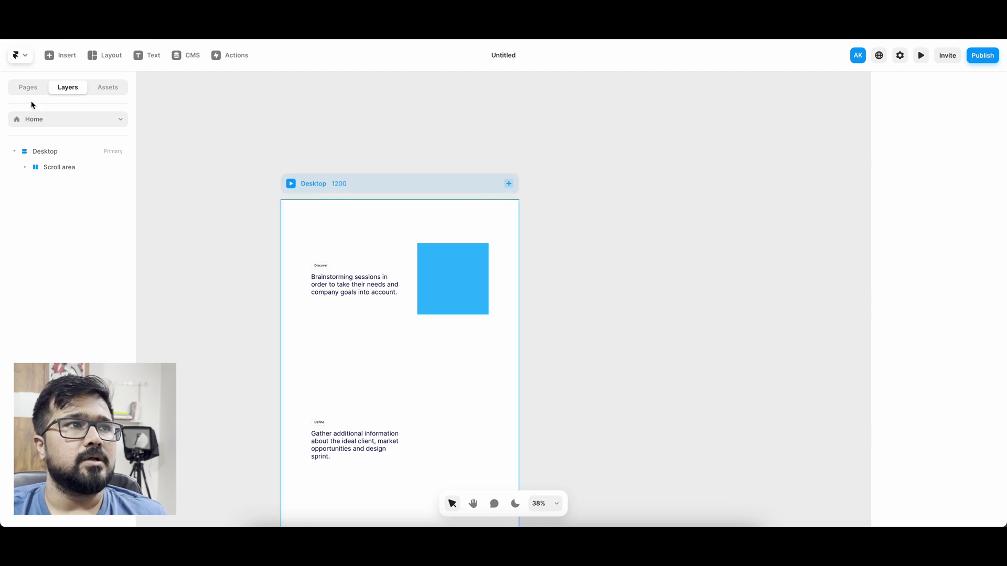
{"action": "left_click", "coordinate": [58, 56]}
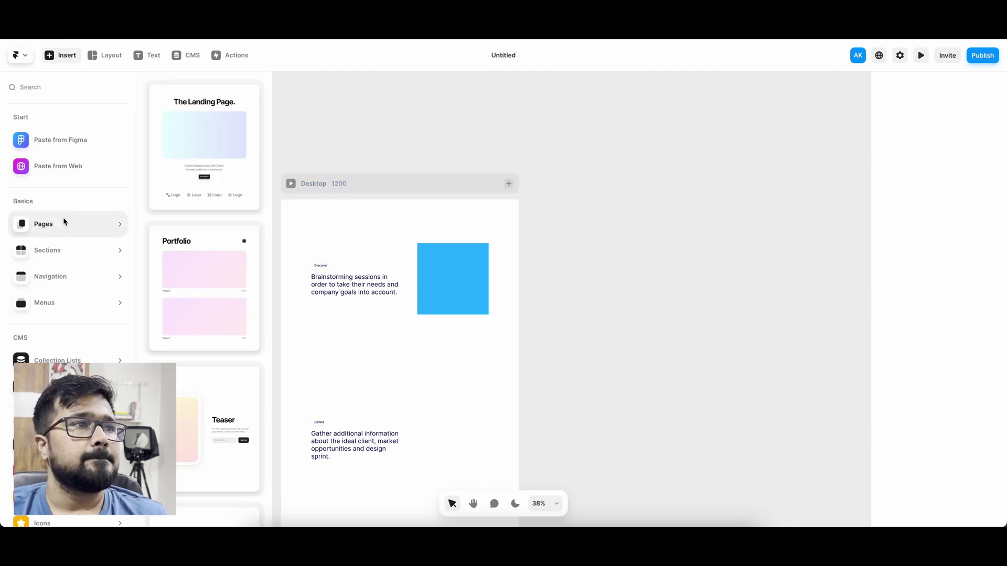
{"action": "key", "text": "Escape"}
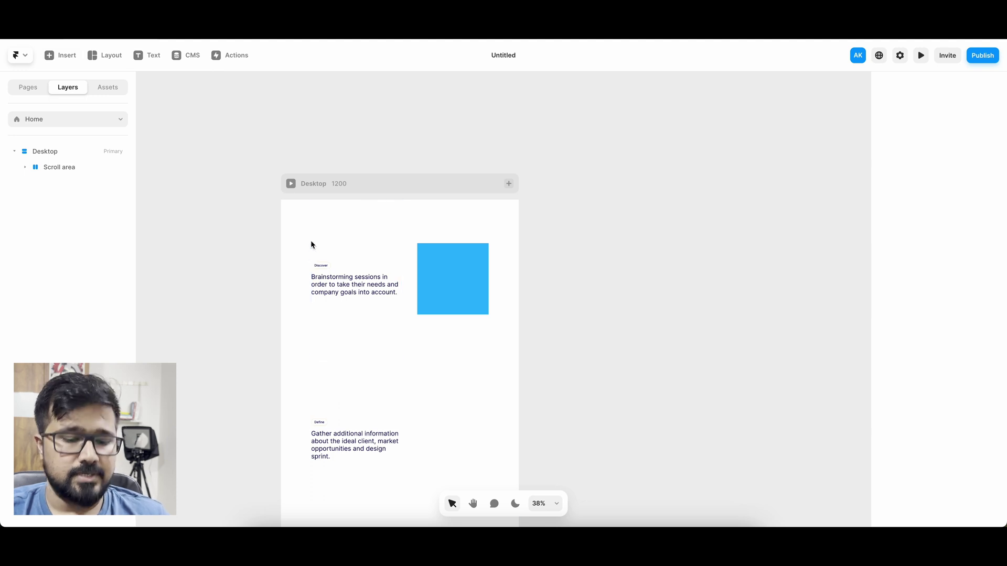
{"action": "key", "text": "f"}
{"action": "key", "text": "Escape"}
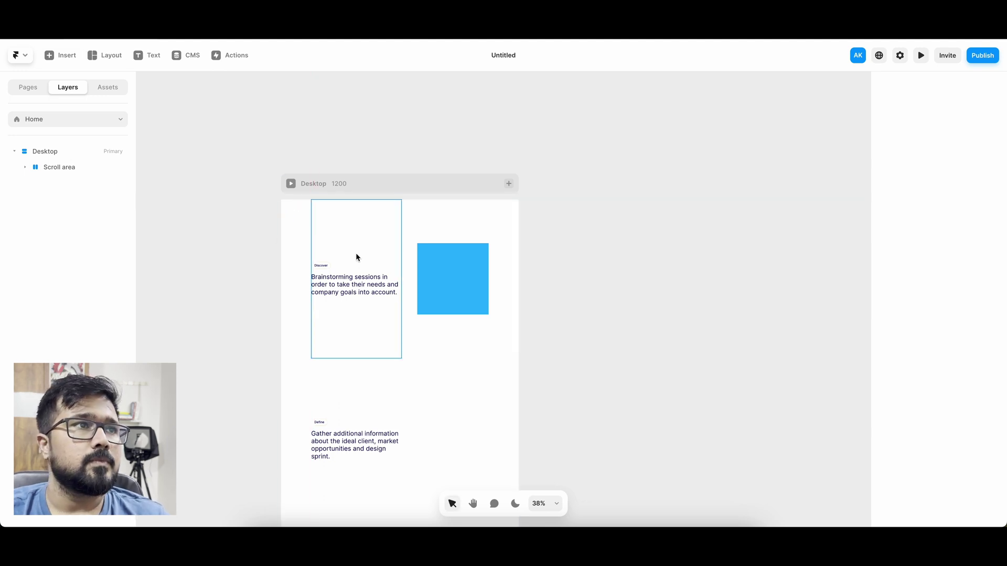
Draw a frame above the Scroll area on the Desktop page, with its width set to Fill and its height to 440
{"action": "key", "text": "f"}
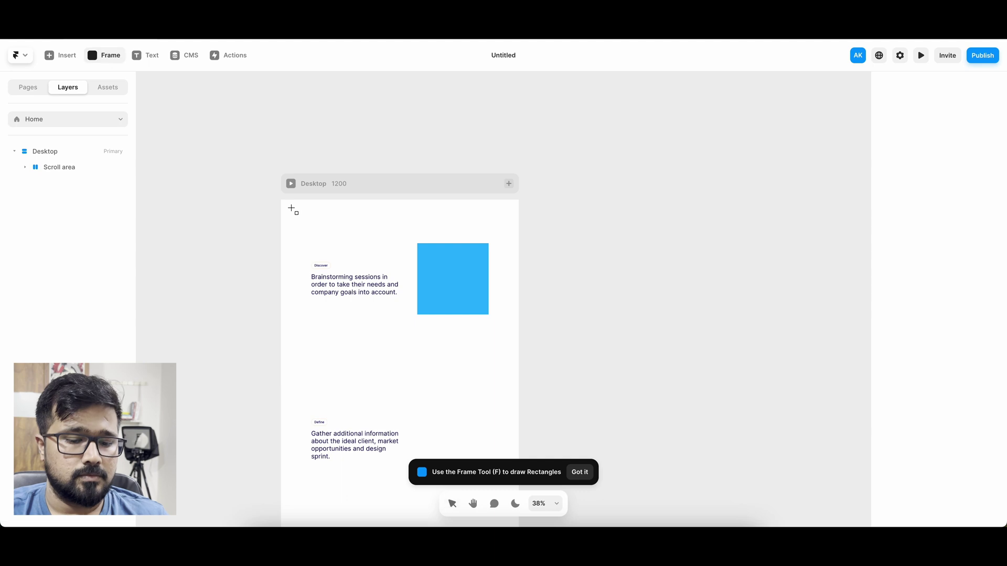
{"action": "left_click_drag", "start_coordinate": [289, 208], "coordinate": [336, 243]}
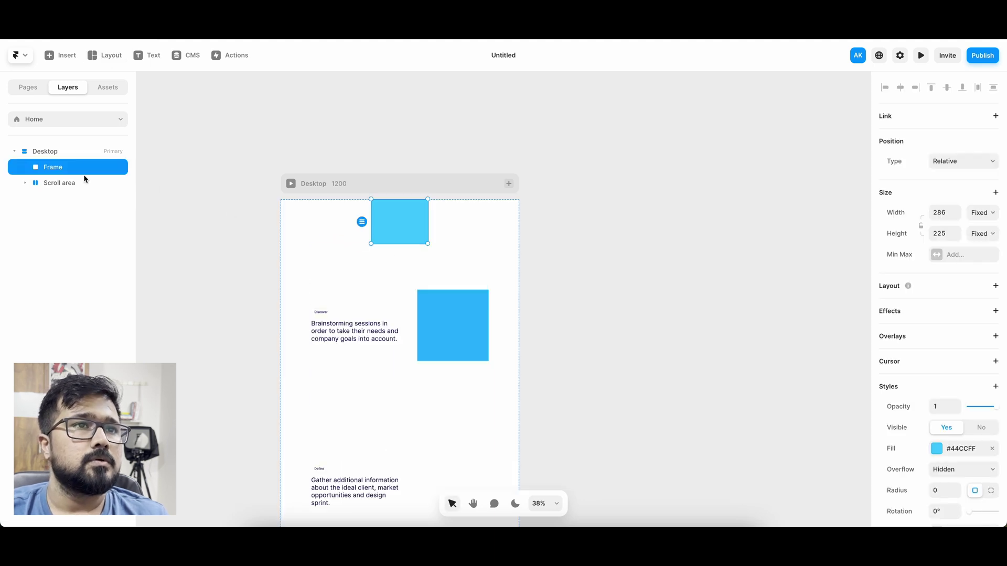
{"action": "left_click", "coordinate": [973, 220]}
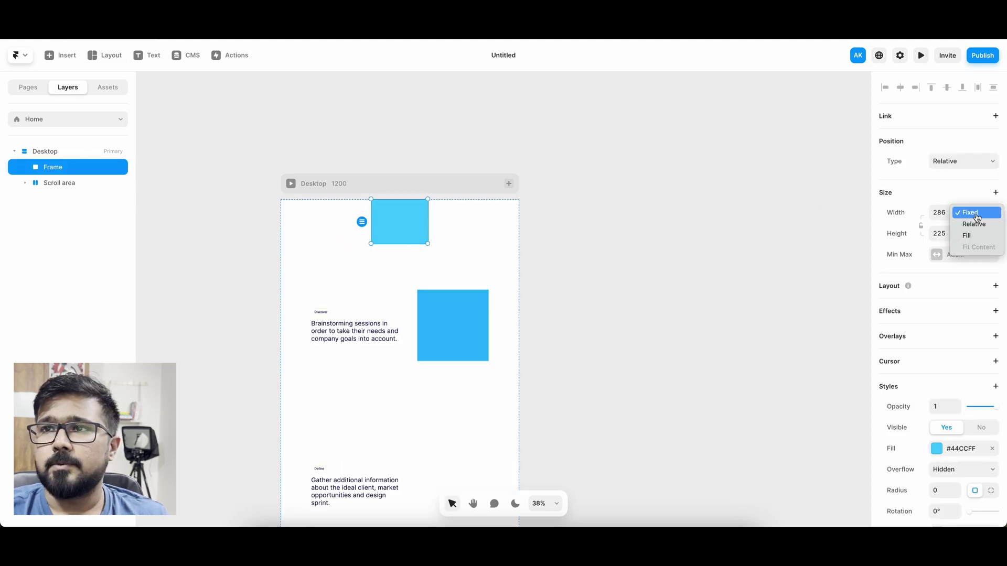
{"action": "left_click", "coordinate": [974, 234]}
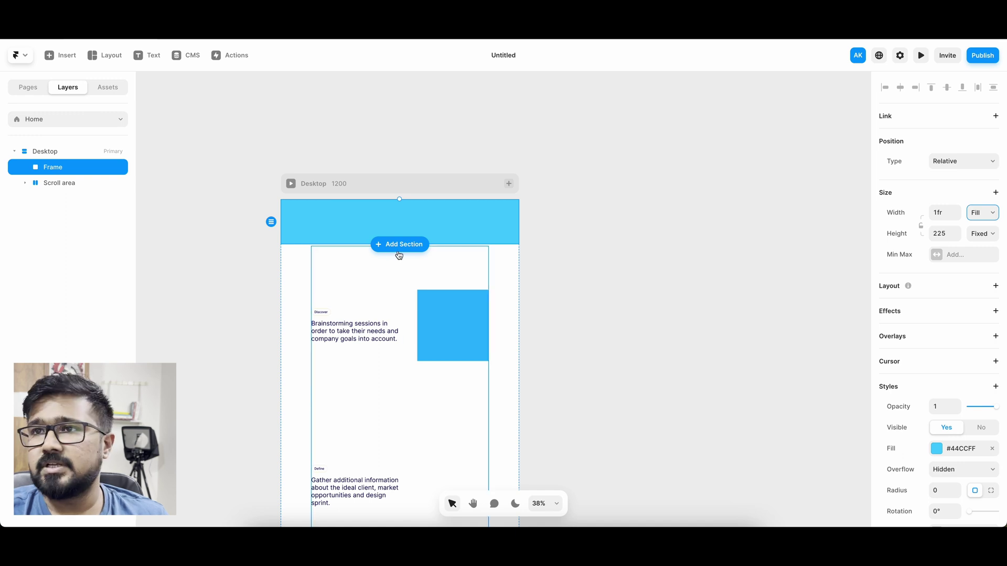
{"action": "left_click_drag", "start_coordinate": [447, 243], "coordinate": [446, 287]}
{"action": "left_click", "coordinate": [937, 232]}
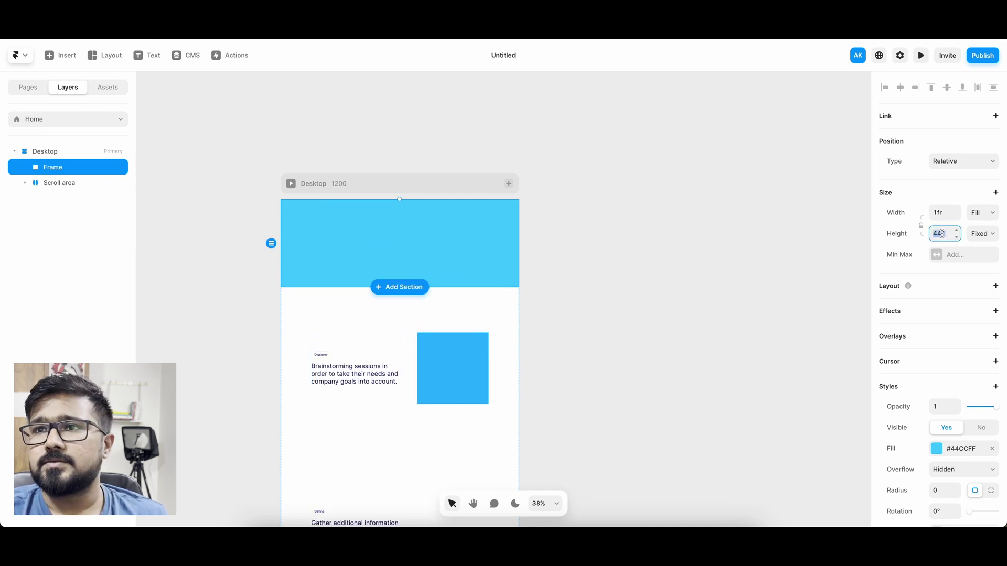
{"action": "type", "text": "440"}
Change the new frame's fill to the near-black colour #1A2529
{"action": "scroll", "coordinate": [914, 314], "scroll_direction": "down", "scroll_amount": 3}
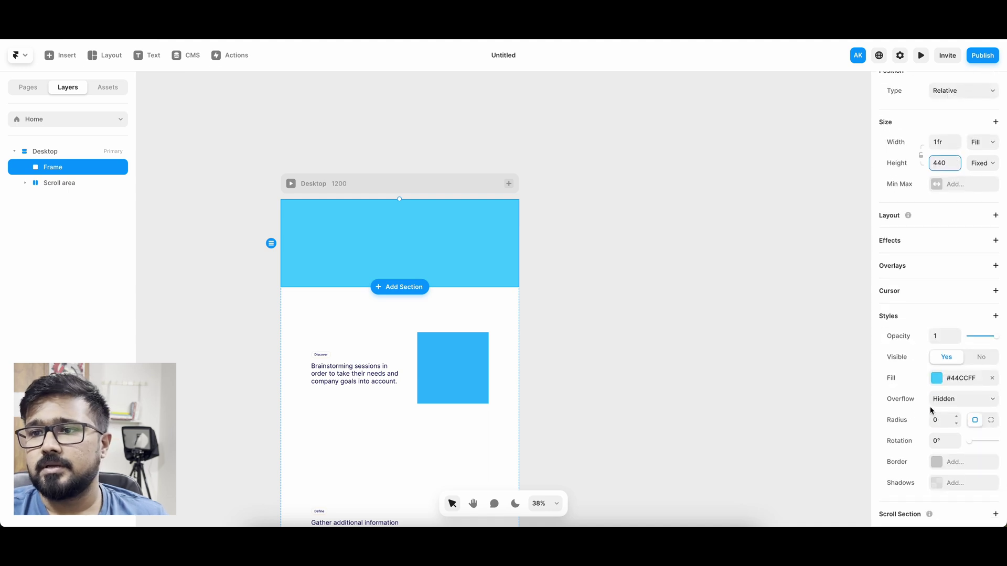
{"action": "left_click", "coordinate": [935, 378]}
{"action": "left_click_drag", "start_coordinate": [809, 366], "coordinate": [778, 401]}
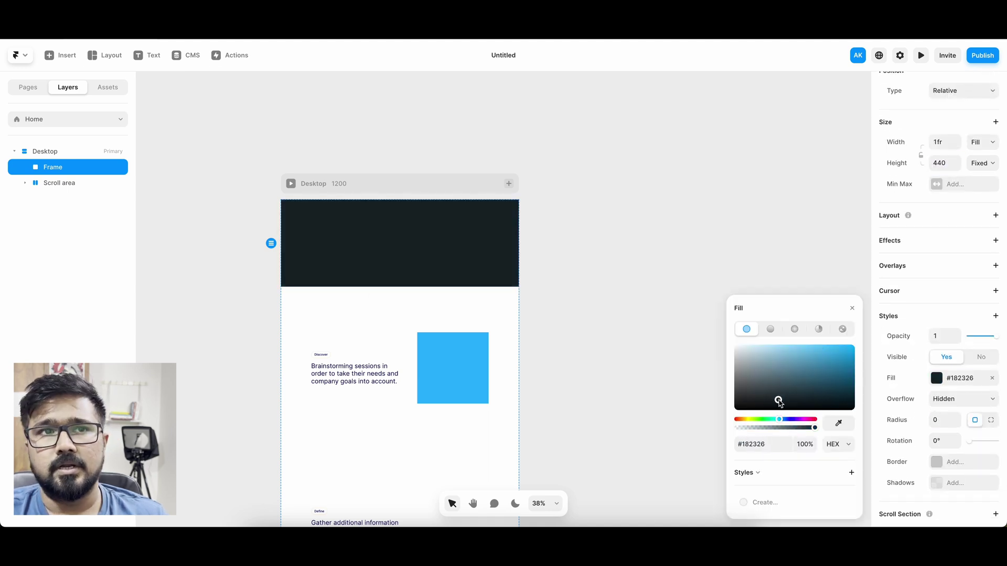
{"action": "left_click", "coordinate": [624, 326]}
Duplicate the dark frame and rename the upper of the two frames Header
{"action": "left_click", "coordinate": [495, 259]}
{"action": "key", "text": "ctrl+d"}
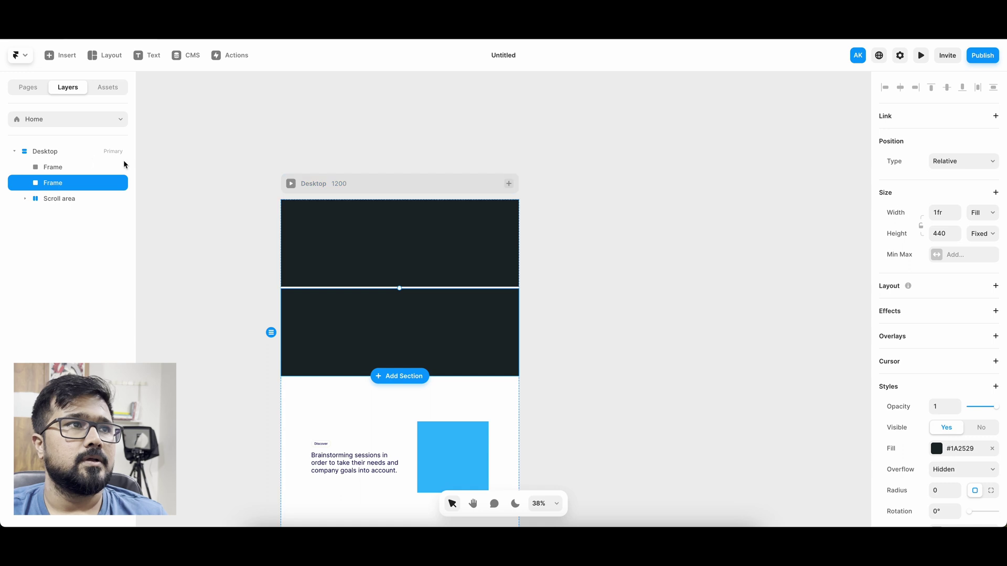
{"action": "double_click", "coordinate": [62, 167]}
{"action": "type", "text": "Hea"}
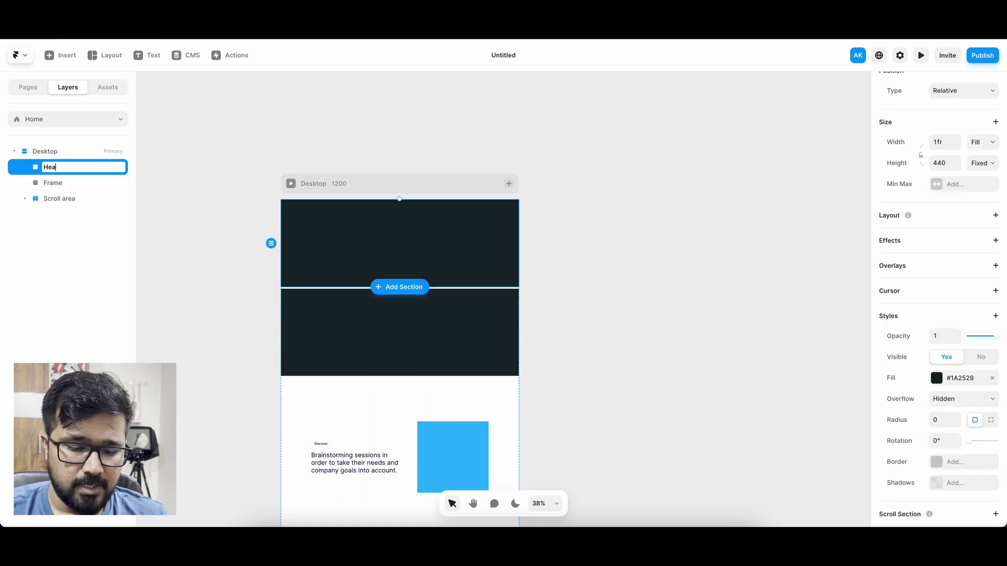
{"action": "type", "text": "der"}
Rename the second dark frame Footer and place it below the Scroll area
{"action": "left_click", "coordinate": [67, 177]}
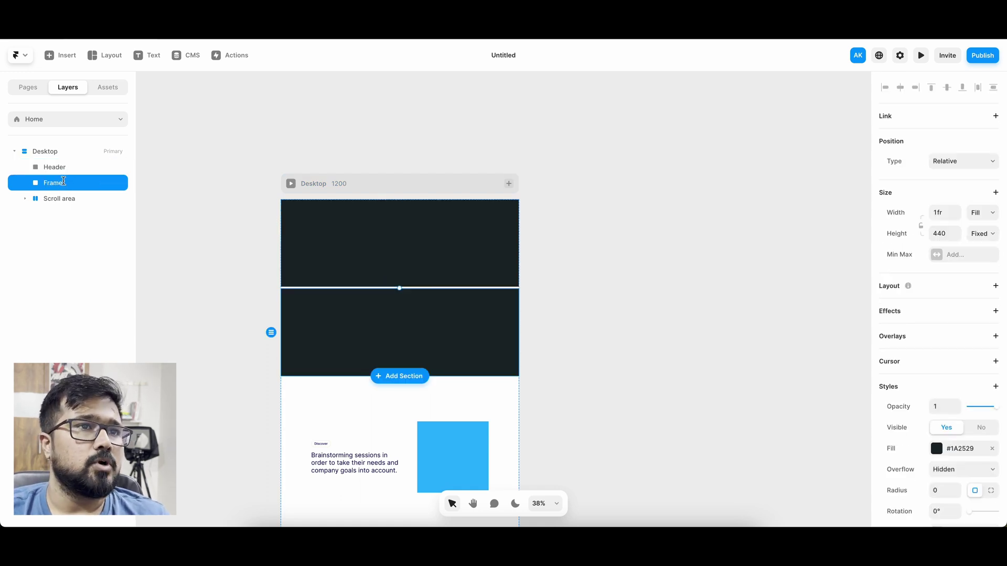
{"action": "double_click", "coordinate": [63, 181]}
{"action": "type", "text": "Footer"}
{"action": "key", "text": "Return"}
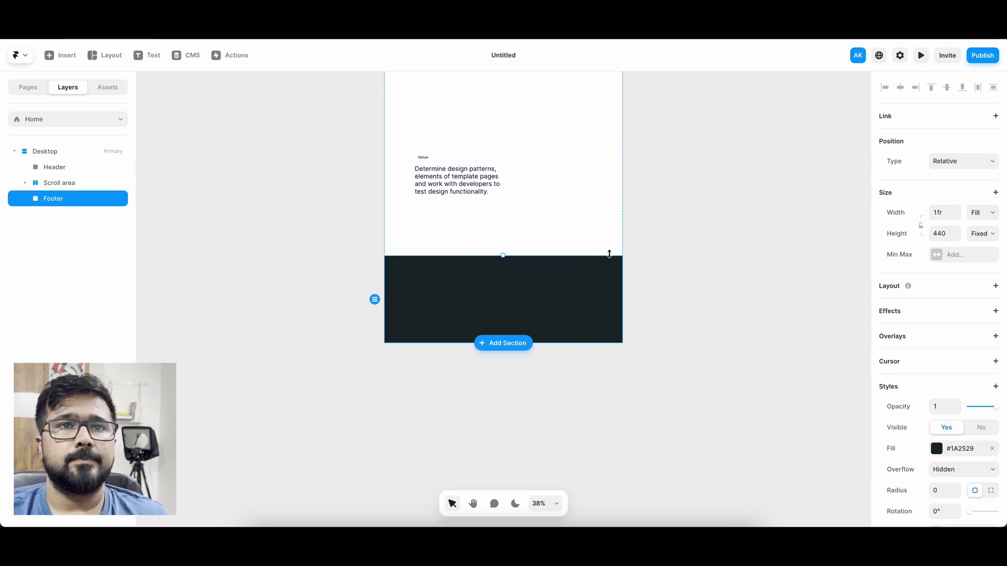
{"action": "left_click", "coordinate": [697, 258]}
Set the Sticky frame's position type to Sticky and its height to 100vh
{"action": "left_click_drag", "start_coordinate": [606, 282], "coordinate": [607, 306]}
{"action": "scroll", "coordinate": [607, 307], "scroll_direction": "up", "scroll_amount": 15}
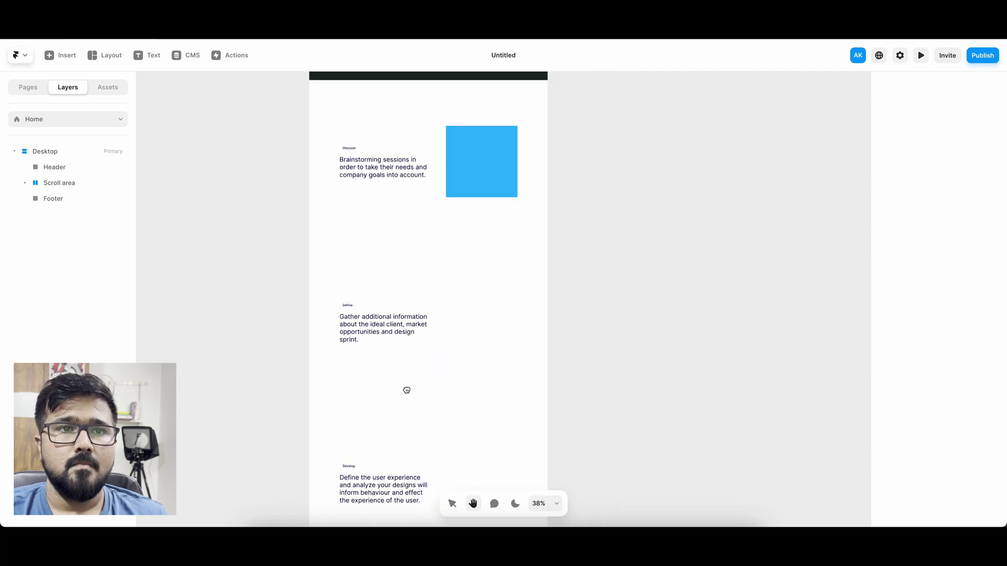
{"action": "left_click", "coordinate": [61, 325]}
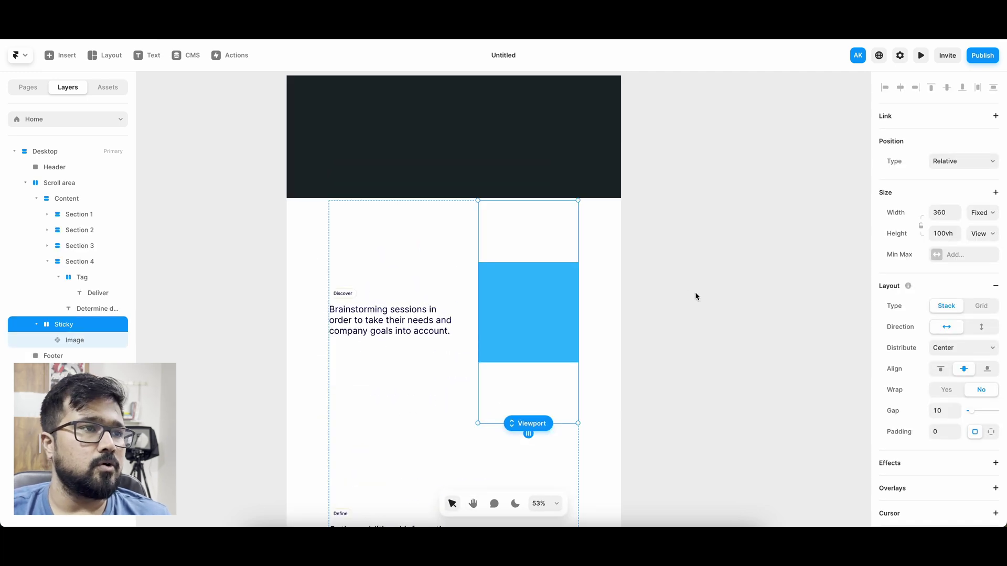
{"action": "left_click", "coordinate": [949, 166]}
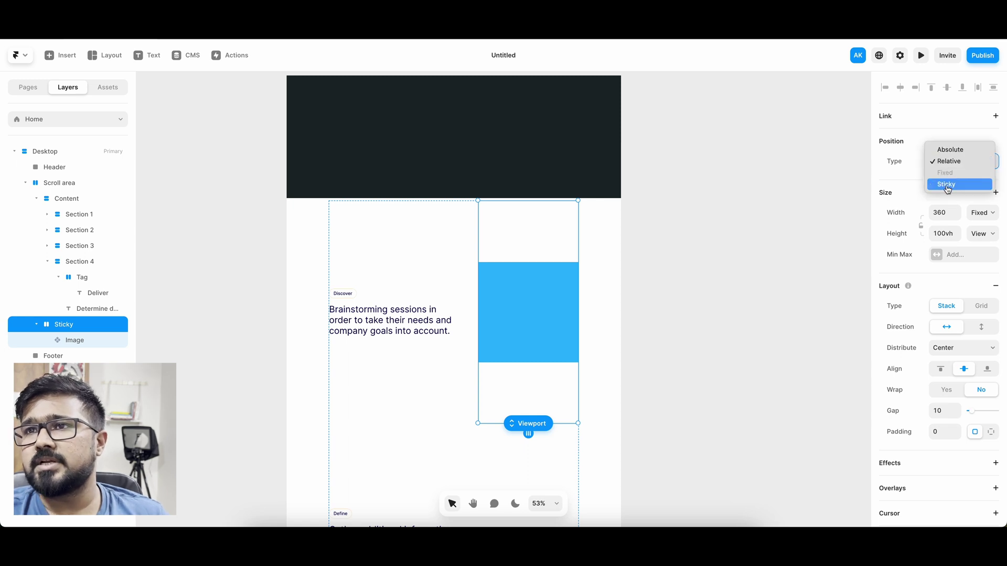
{"action": "left_click", "coordinate": [946, 183]}
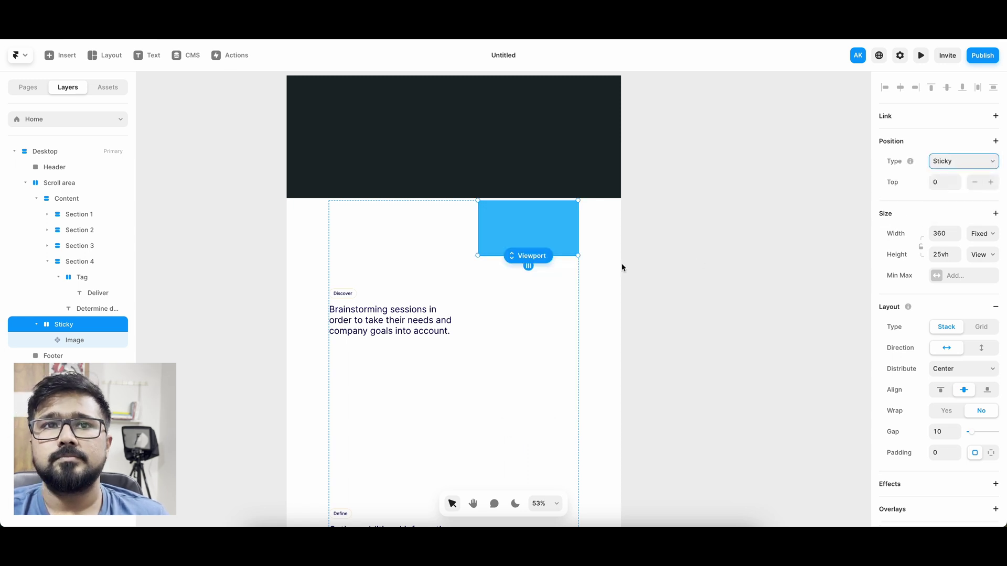
{"action": "left_click", "coordinate": [934, 255]}
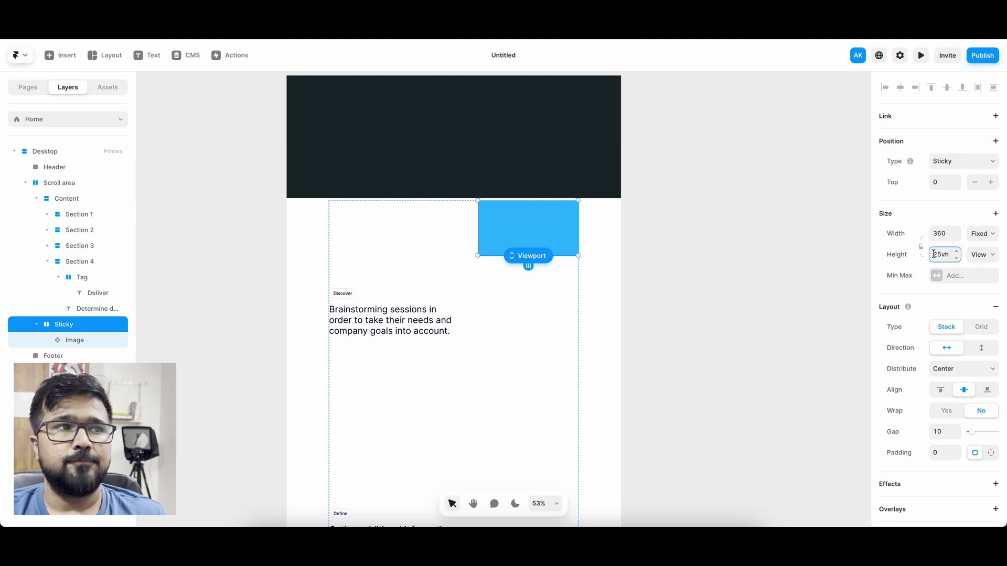
{"action": "type", "text": "100"}
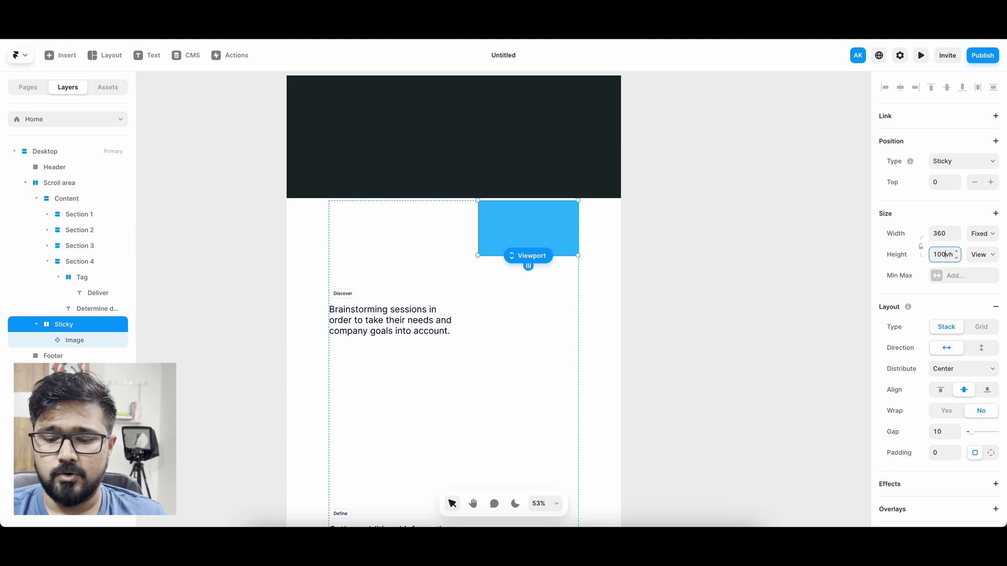
{"action": "key", "text": "Return"}
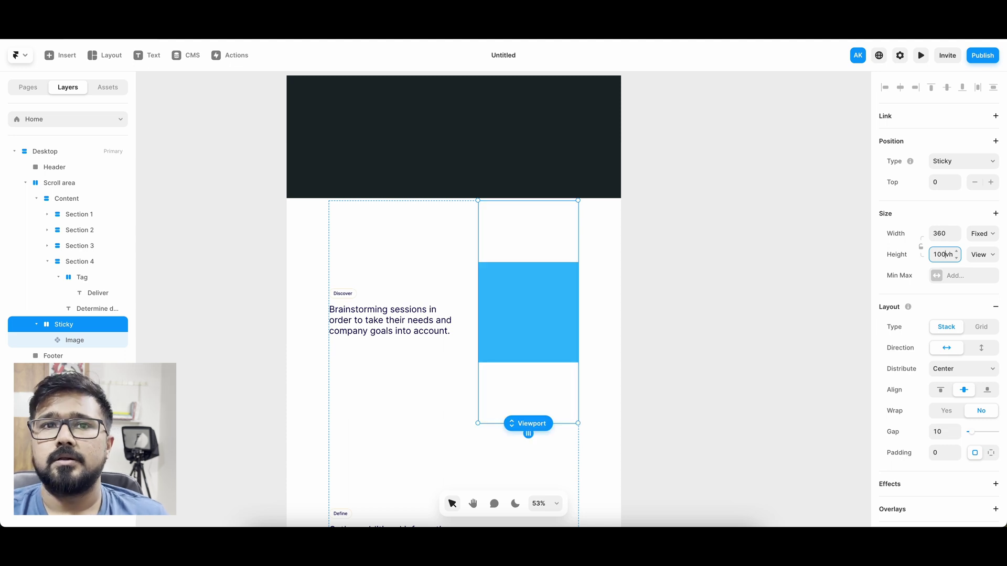
Add a scroll section named 1 to Section 1
{"action": "left_click", "coordinate": [74, 215]}
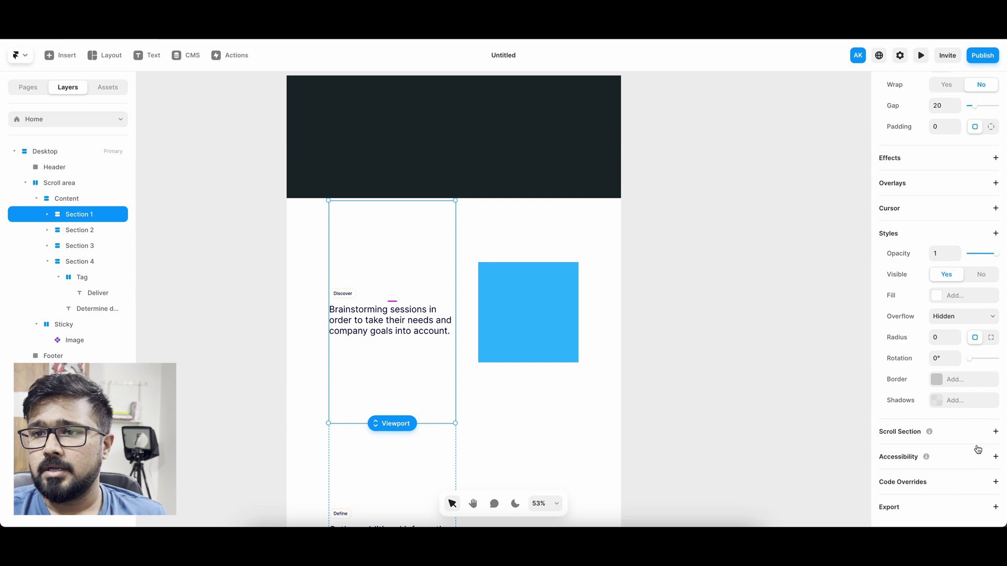
{"action": "scroll", "coordinate": [970, 435], "scroll_direction": "up", "scroll_amount": 5}
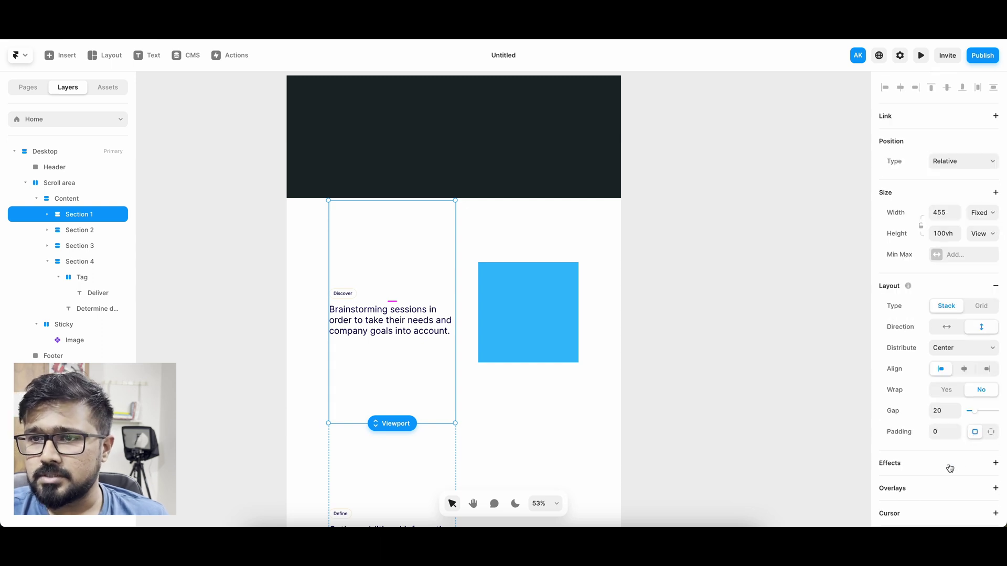
{"action": "scroll", "coordinate": [948, 465], "scroll_direction": "down", "scroll_amount": 5}
{"action": "left_click", "coordinate": [946, 432]}
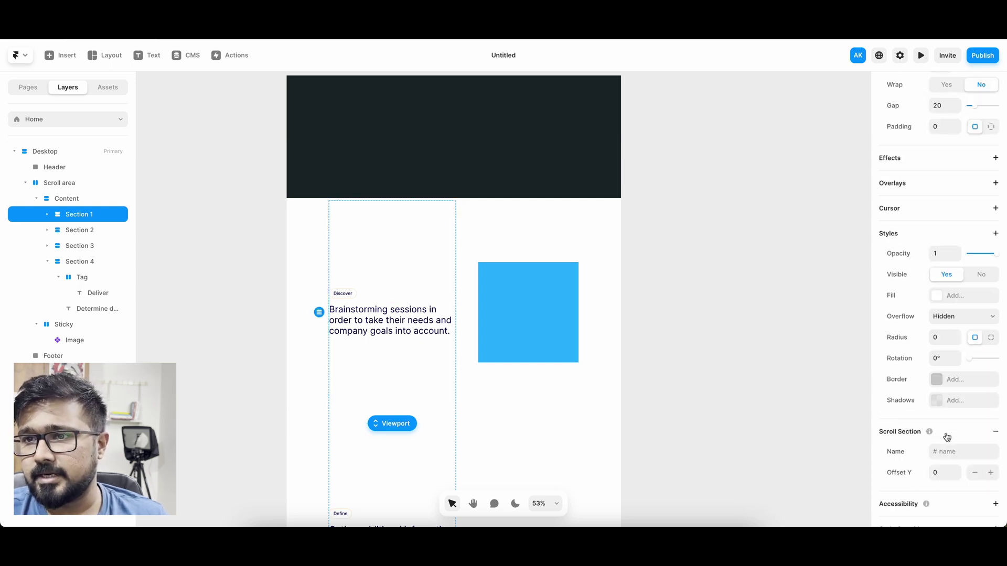
{"action": "scroll", "coordinate": [944, 433], "scroll_direction": "down", "scroll_amount": 2}
{"action": "left_click", "coordinate": [941, 407]}
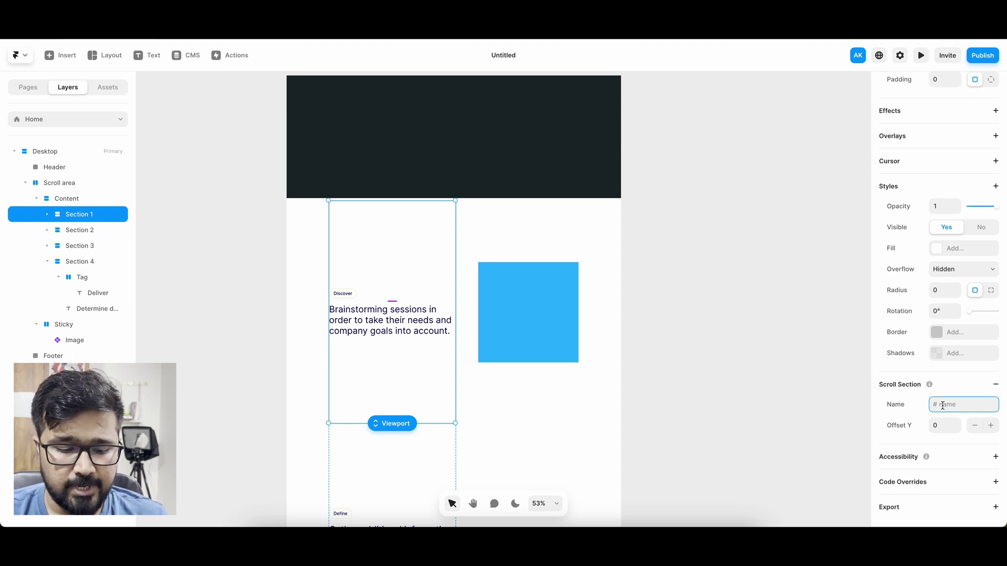
{"action": "type", "text": "1"}
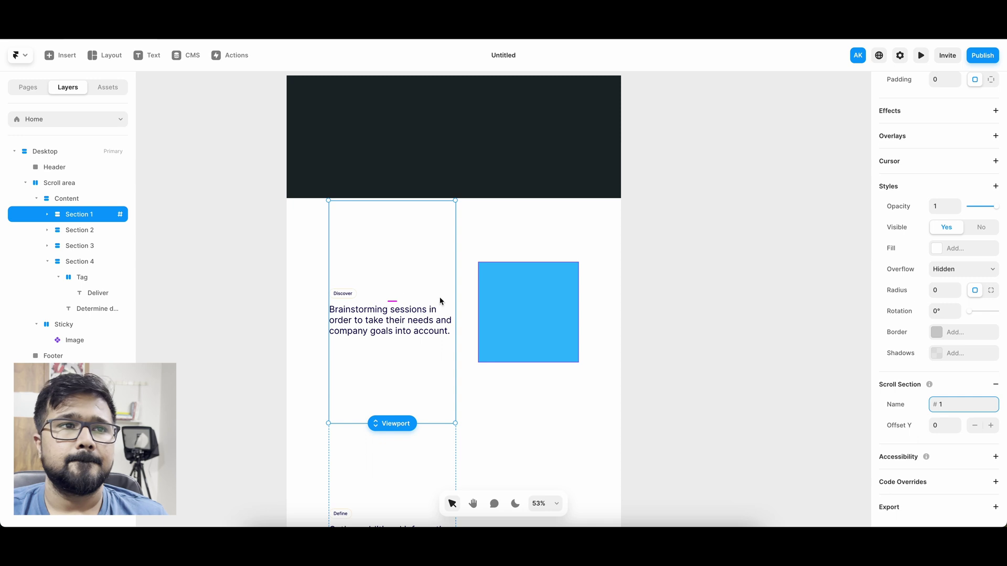
Add a scroll section named 2 to Section 2
{"action": "left_click", "coordinate": [24, 229]}
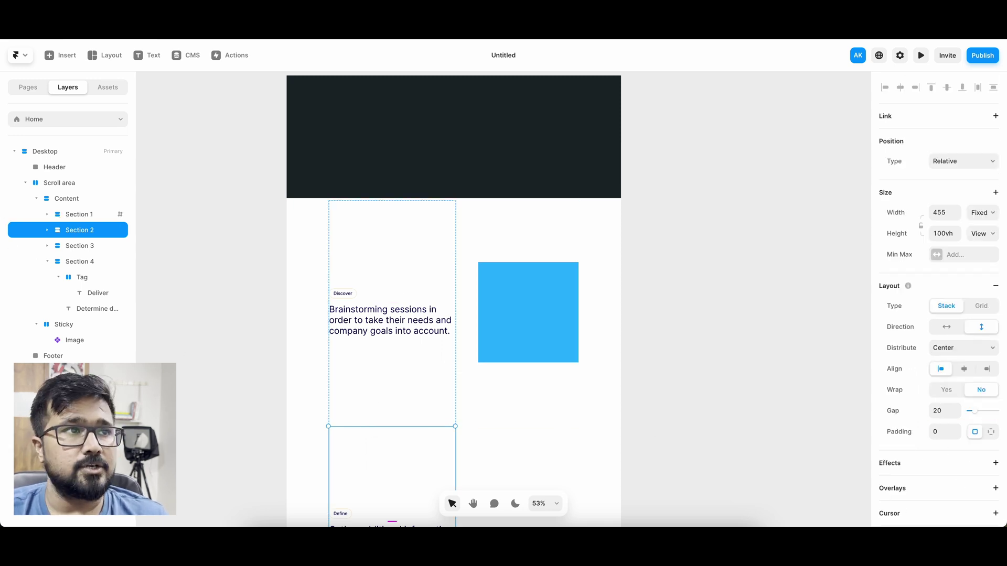
{"action": "scroll", "coordinate": [954, 263], "scroll_direction": "down", "scroll_amount": 5}
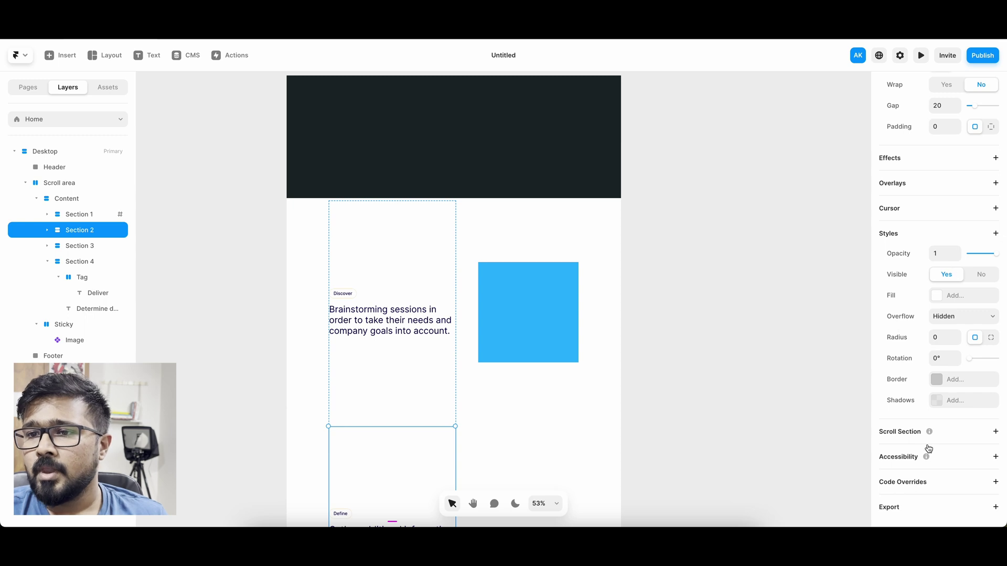
{"action": "left_click", "coordinate": [938, 436]}
{"action": "left_click", "coordinate": [953, 449]}
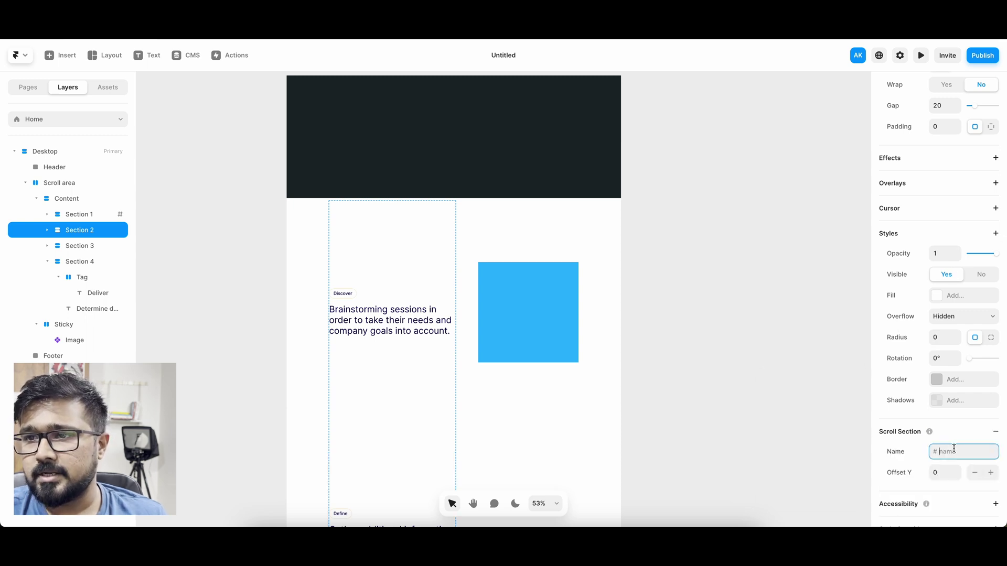
{"action": "type", "text": "2"}
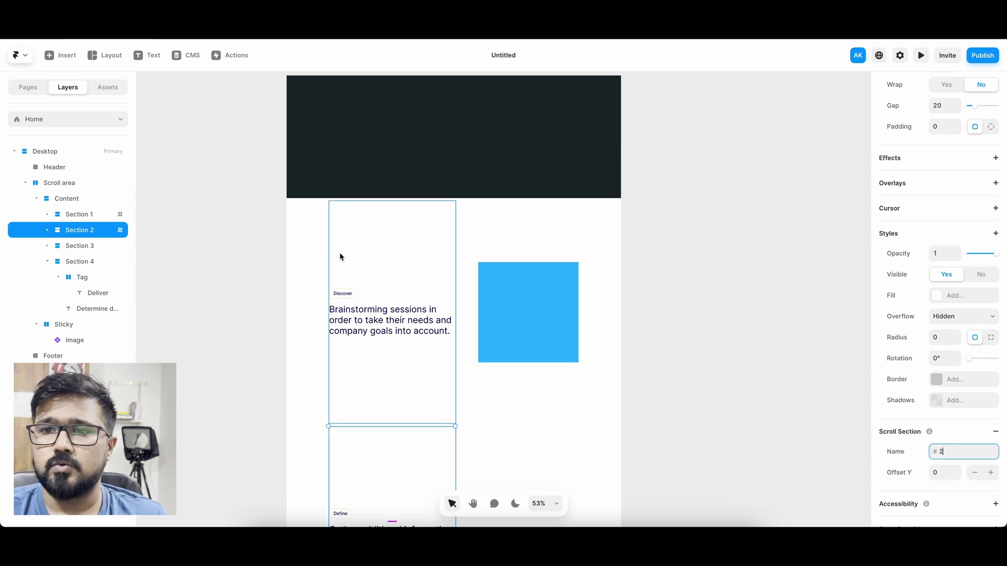
Add a scroll section named 3 to Section 3
{"action": "left_click", "coordinate": [68, 246]}
{"action": "scroll", "coordinate": [924, 355], "scroll_direction": "down", "scroll_amount": 5}
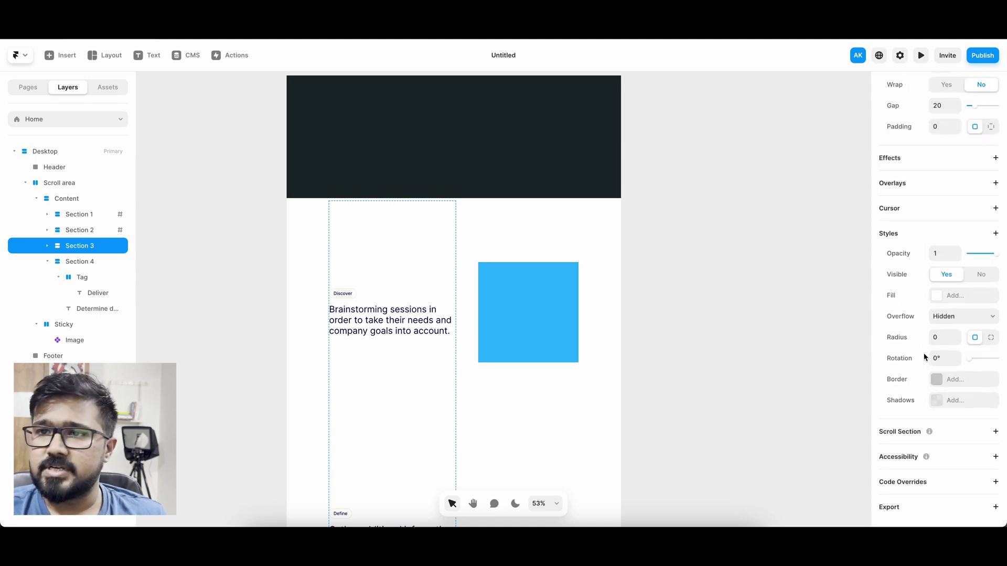
{"action": "left_click", "coordinate": [938, 437]}
{"action": "left_click", "coordinate": [941, 451]}
{"action": "type", "text": "3"}
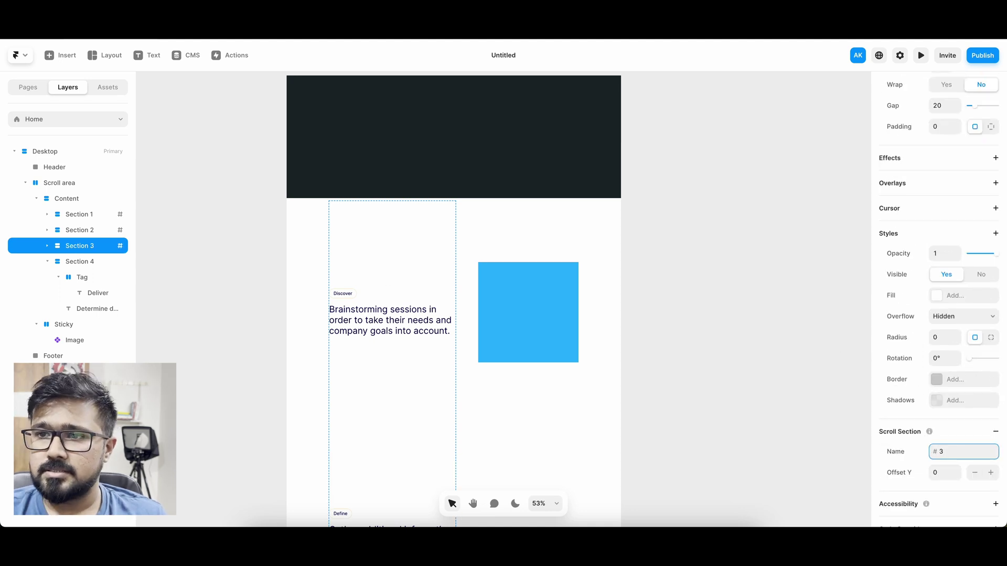
Add a scroll section named 4 to Section 4
{"action": "left_click", "coordinate": [87, 263]}
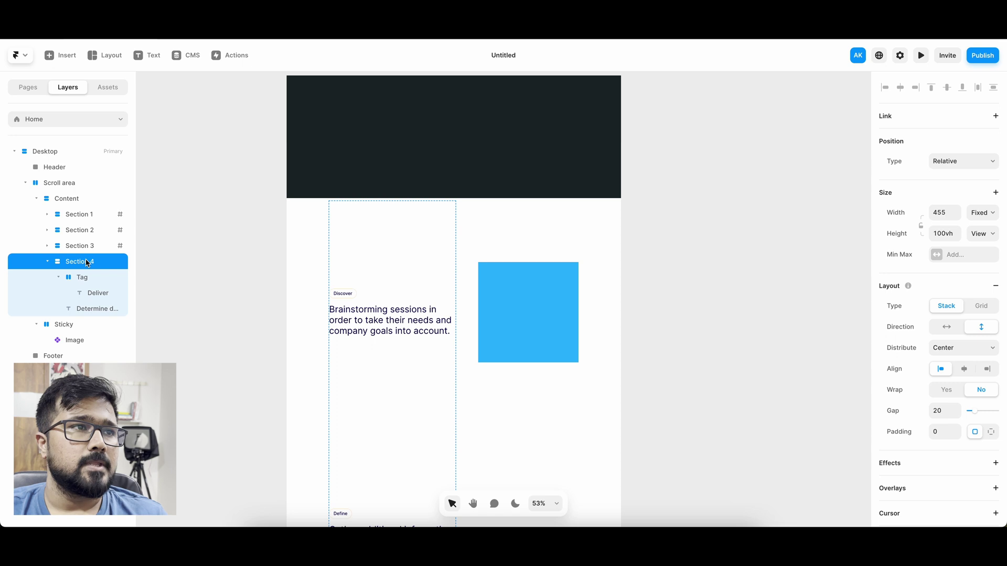
{"action": "scroll", "coordinate": [970, 446], "scroll_direction": "down", "scroll_amount": 5}
{"action": "left_click", "coordinate": [943, 442]}
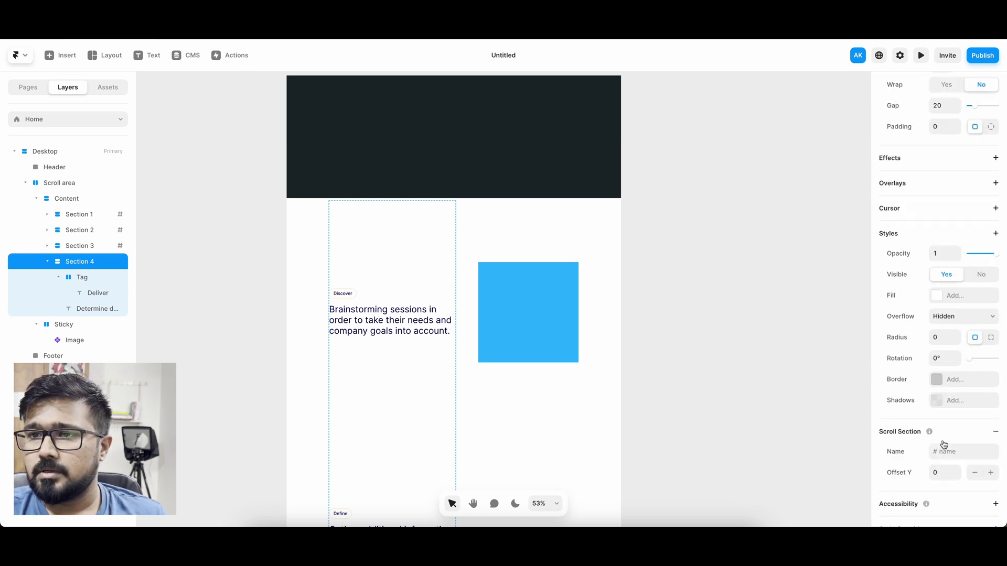
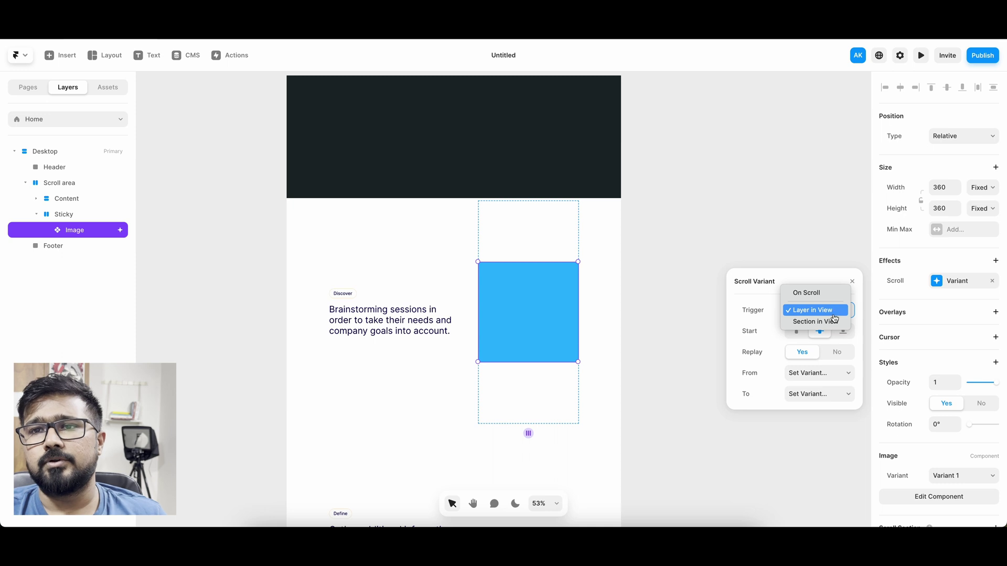
Set the Image's scroll variant effect to trigger on Section in View at the viewport center, with section #1 switching to Variant 1
{"action": "left_click", "coordinate": [836, 325]}
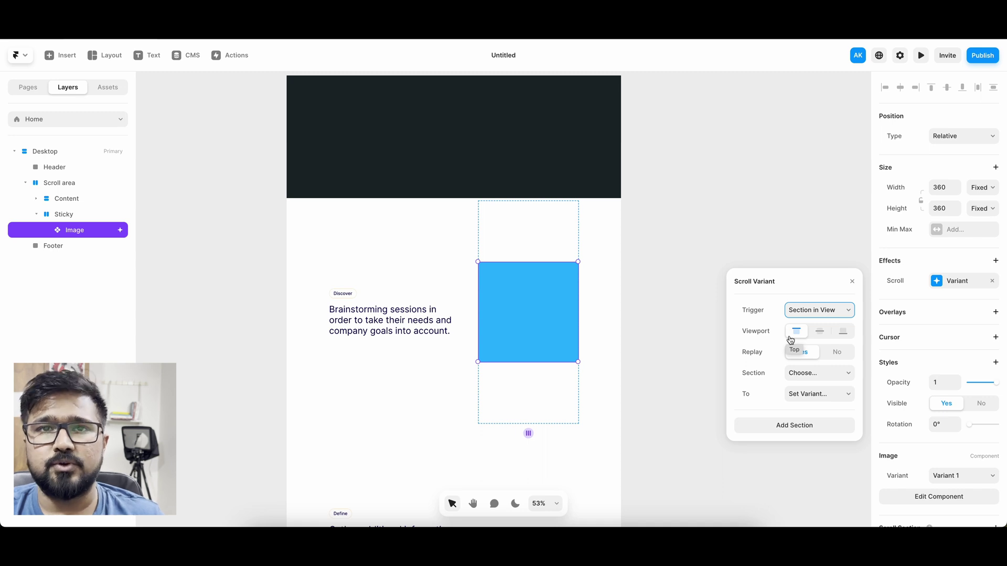
{"action": "left_click", "coordinate": [820, 332]}
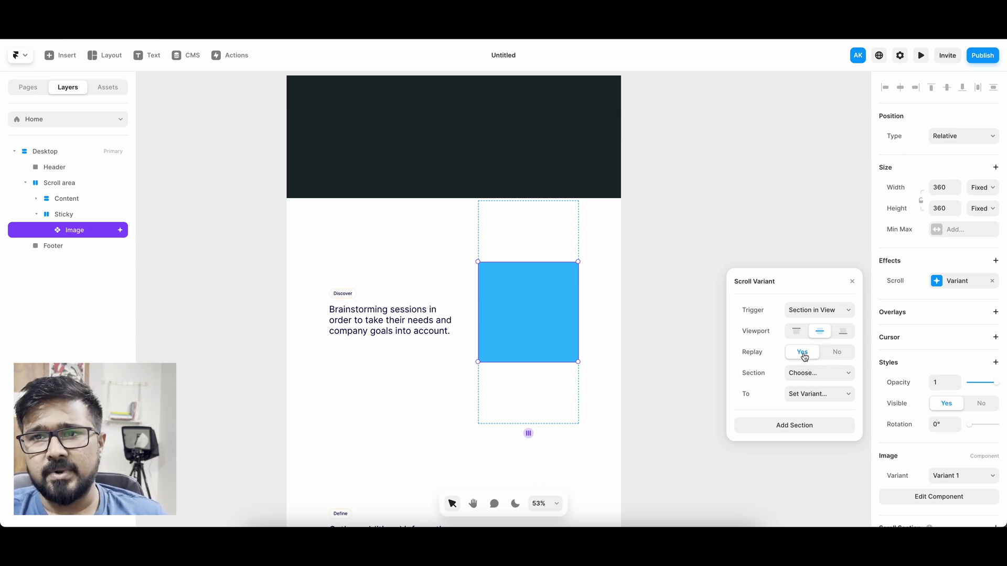
{"action": "left_click", "coordinate": [815, 374]}
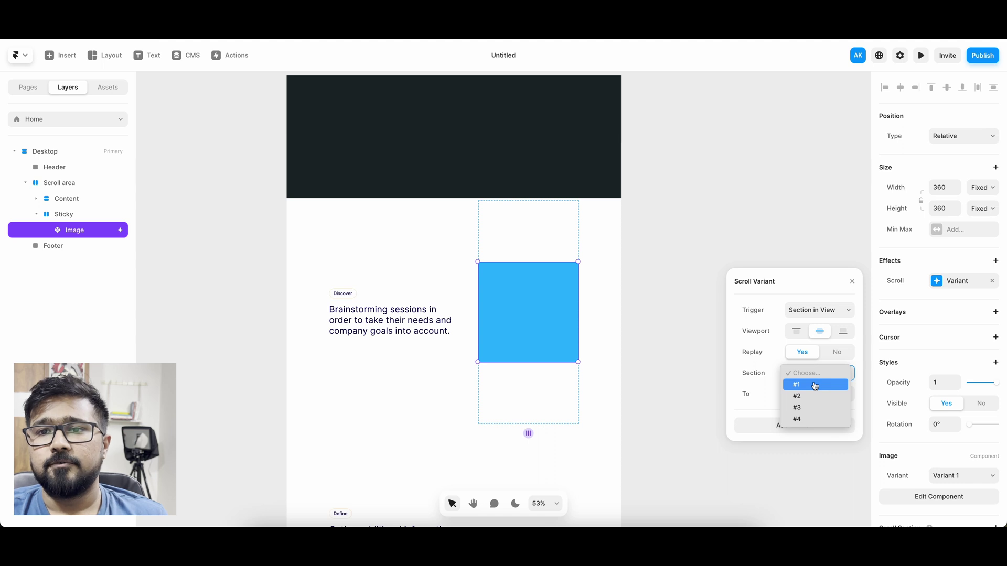
{"action": "left_click", "coordinate": [815, 386]}
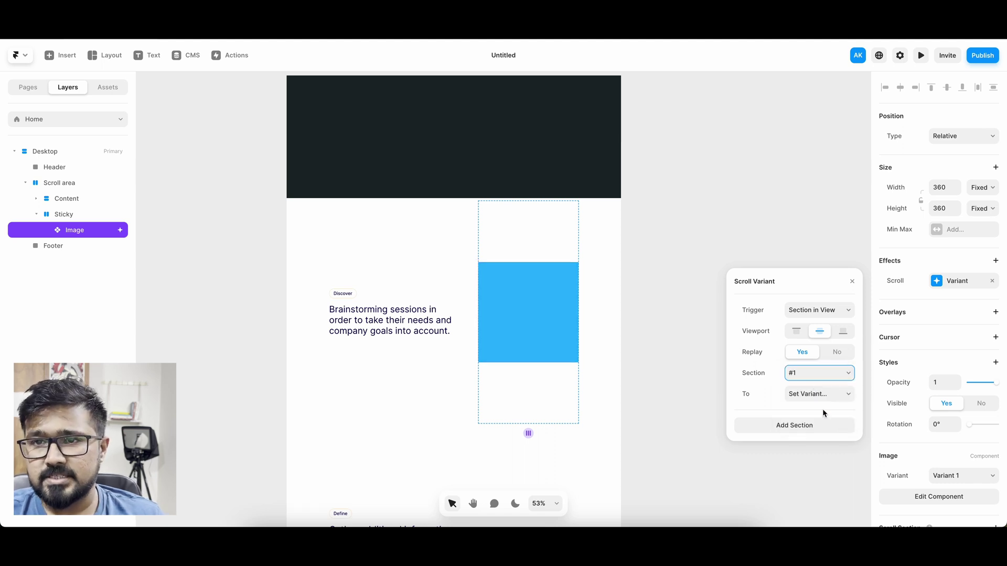
{"action": "left_click", "coordinate": [814, 394]}
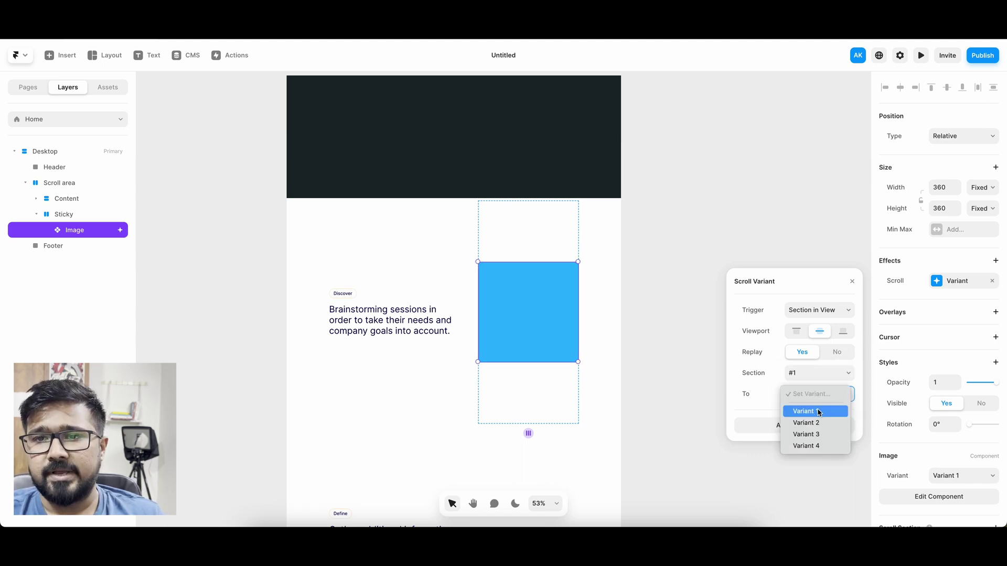
{"action": "left_click", "coordinate": [816, 411]}
Add a second section entry to the Image's scroll variant effect, mapping section #2 to Variant 2
{"action": "left_click", "coordinate": [806, 430]}
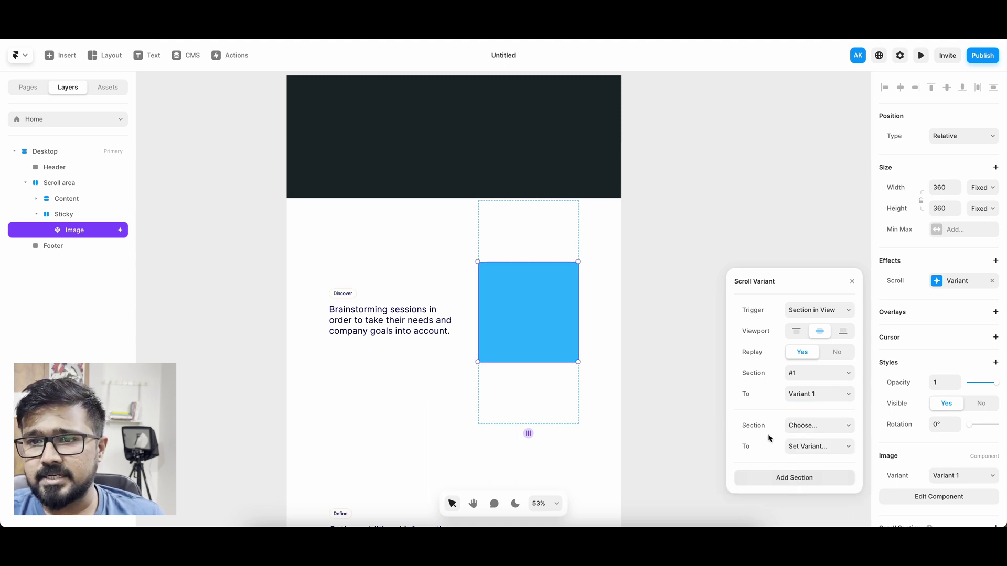
{"action": "left_click", "coordinate": [807, 425]}
{"action": "left_click", "coordinate": [806, 448]}
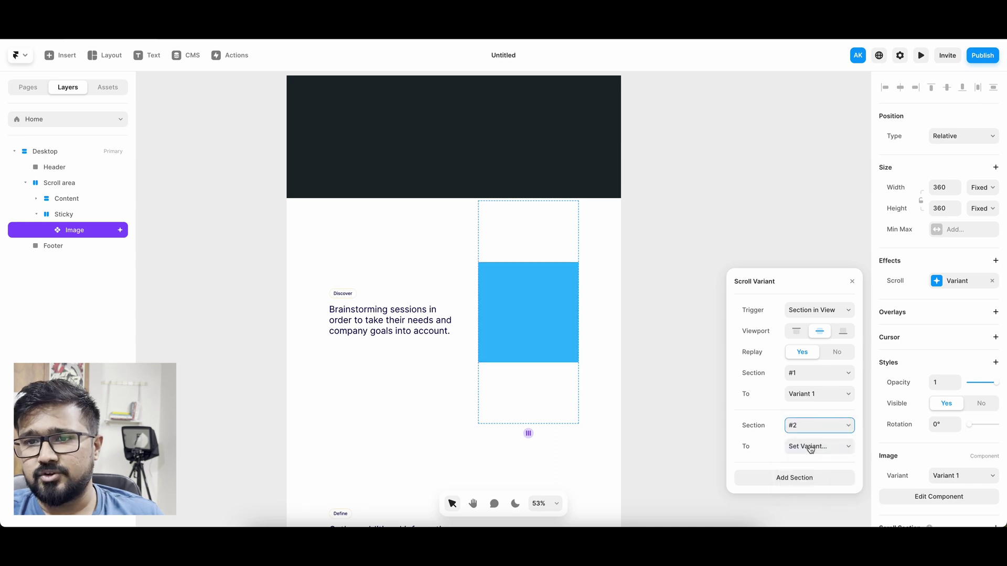
{"action": "left_click", "coordinate": [810, 446]}
{"action": "left_click", "coordinate": [818, 475]}
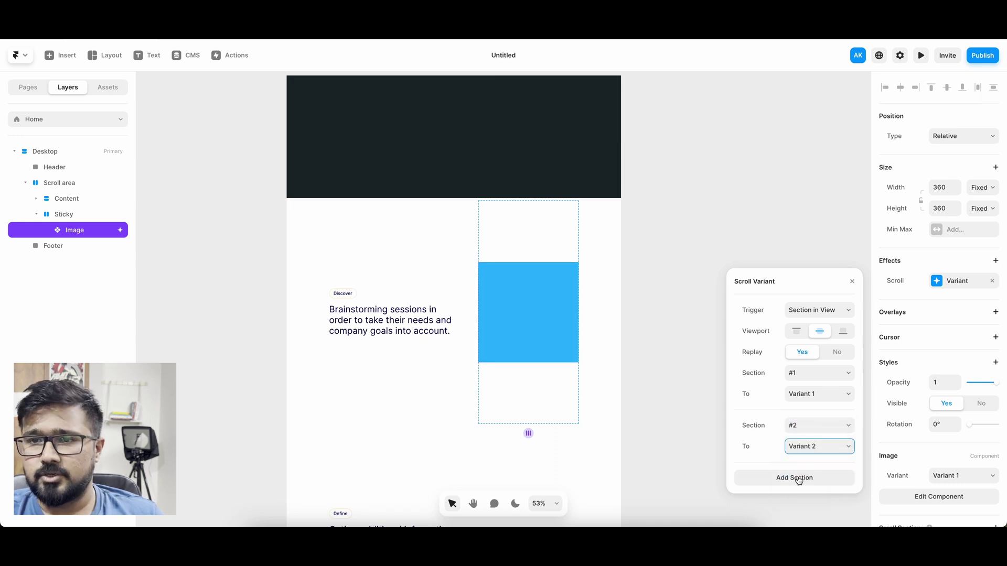
Add a third section entry to the Image's scroll variant effect, mapping section #3 to Variant 3
{"action": "left_click", "coordinate": [797, 479]}
{"action": "left_click", "coordinate": [806, 454]}
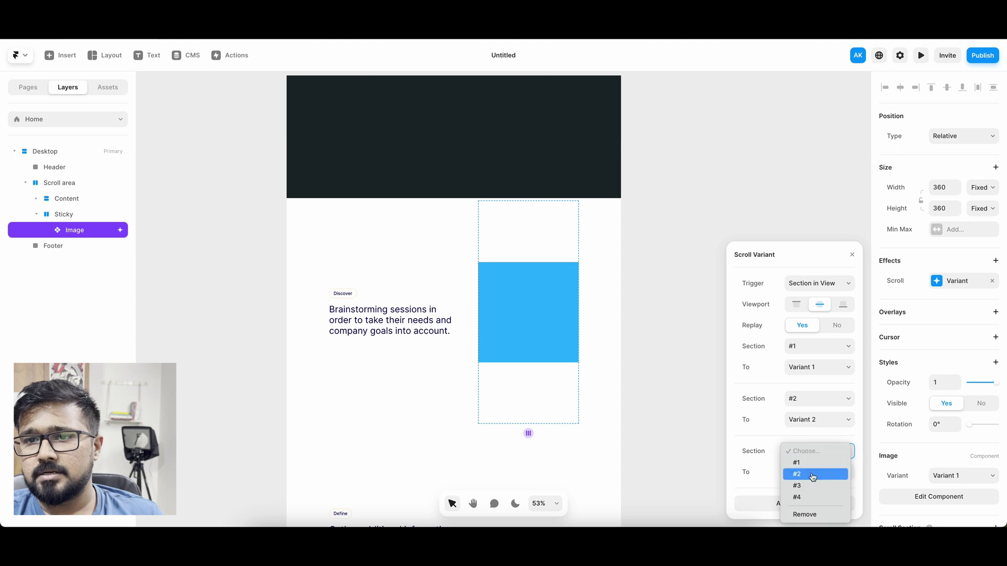
{"action": "left_click", "coordinate": [812, 484]}
{"action": "left_click", "coordinate": [816, 475]}
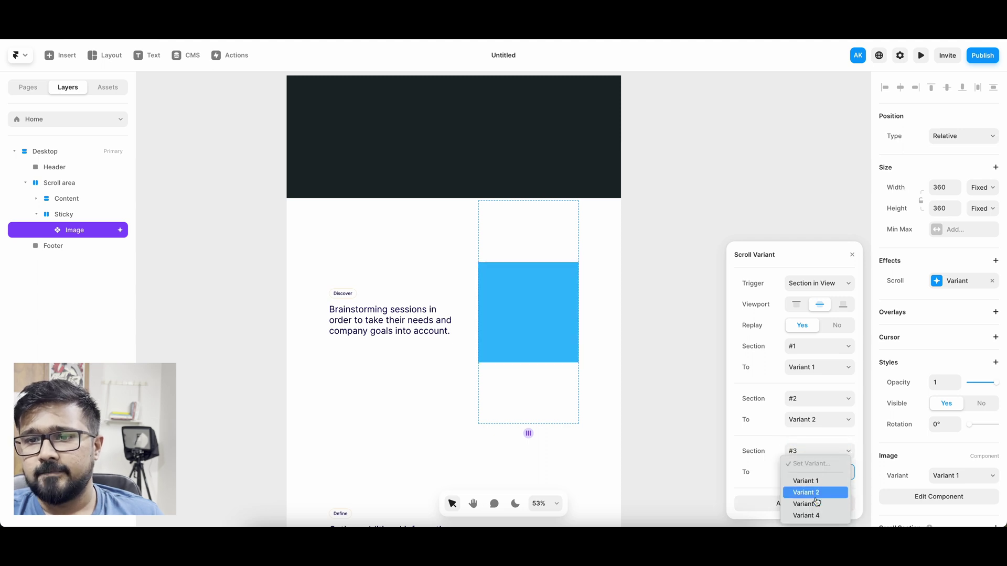
{"action": "left_click", "coordinate": [807, 489]}
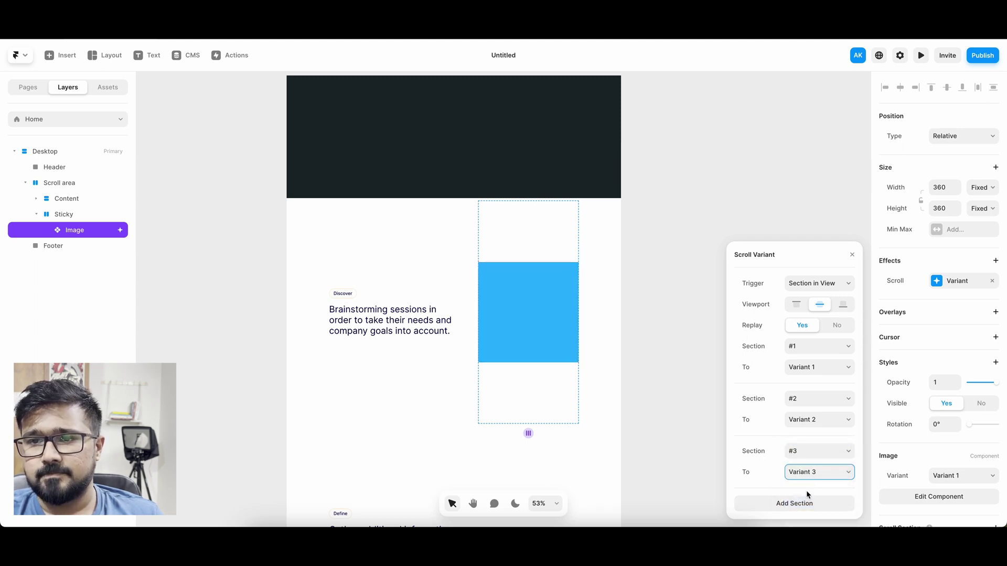
Add a fourth section entry mapping section #4 to Variant 4, close the scroll variant settings and save the project
{"action": "left_click", "coordinate": [805, 502]}
{"action": "left_click", "coordinate": [808, 454]}
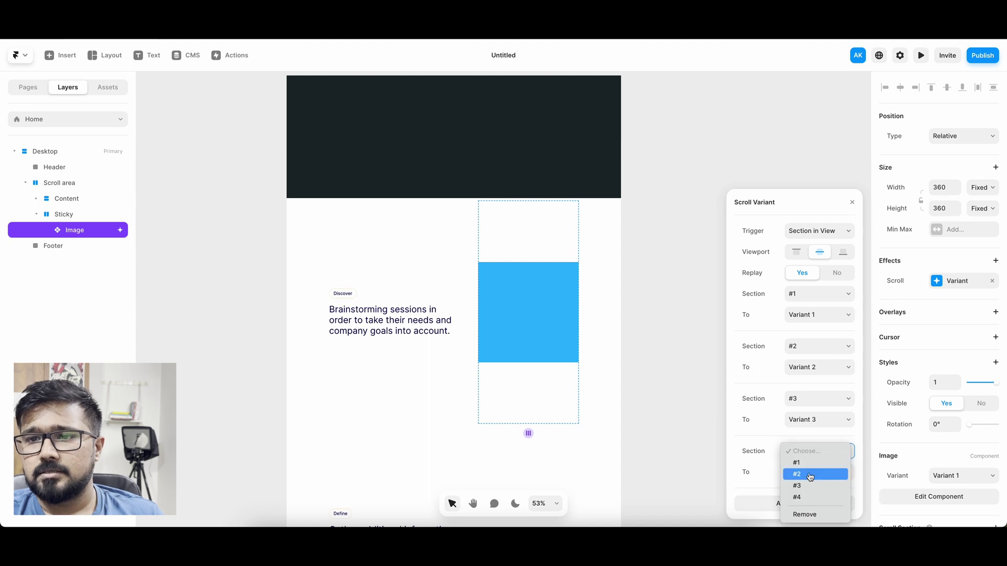
{"action": "left_click", "coordinate": [807, 496]}
{"action": "left_click", "coordinate": [812, 480]}
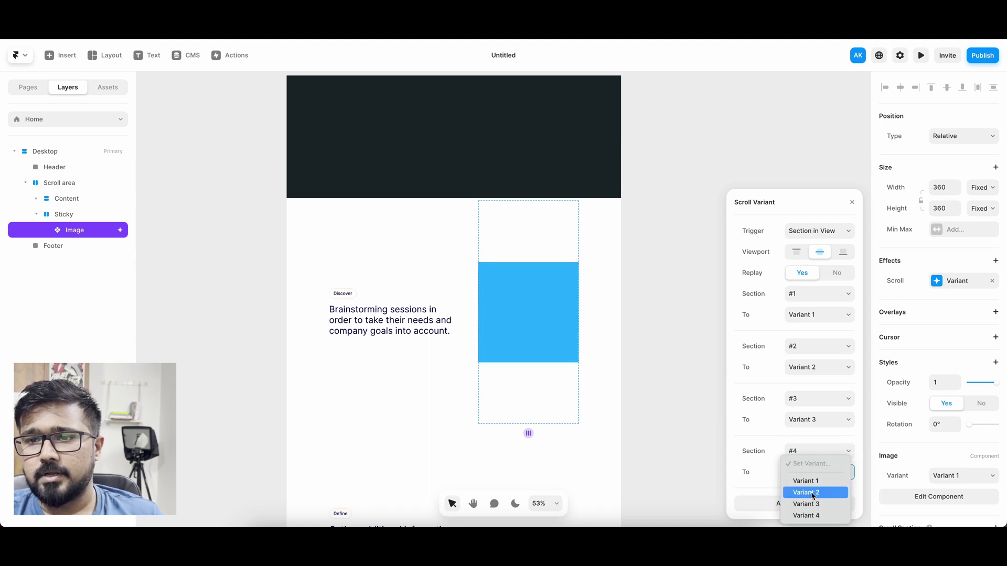
{"action": "left_click", "coordinate": [810, 513]}
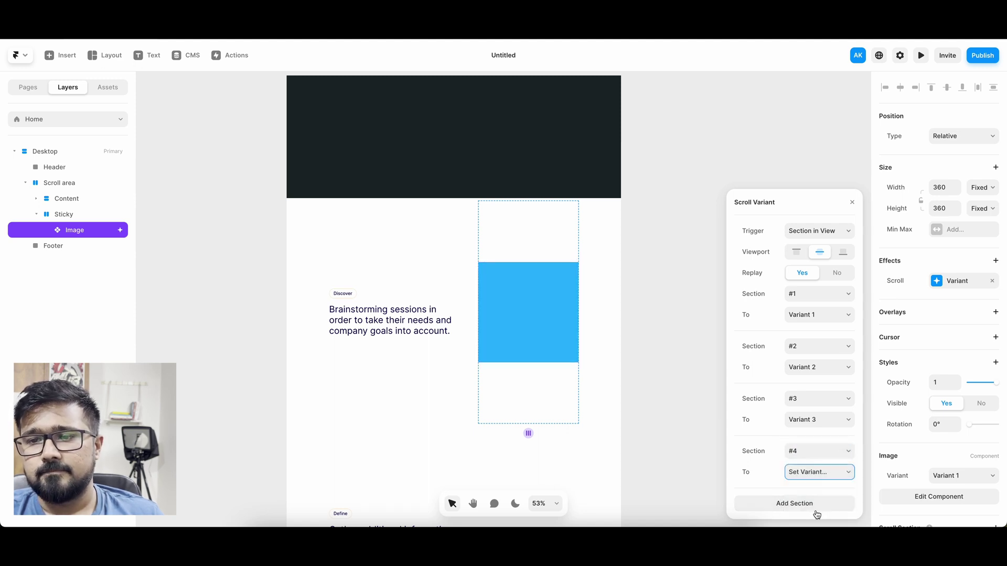
{"action": "left_click", "coordinate": [666, 282]}
{"action": "key", "text": "ctrl+s"}
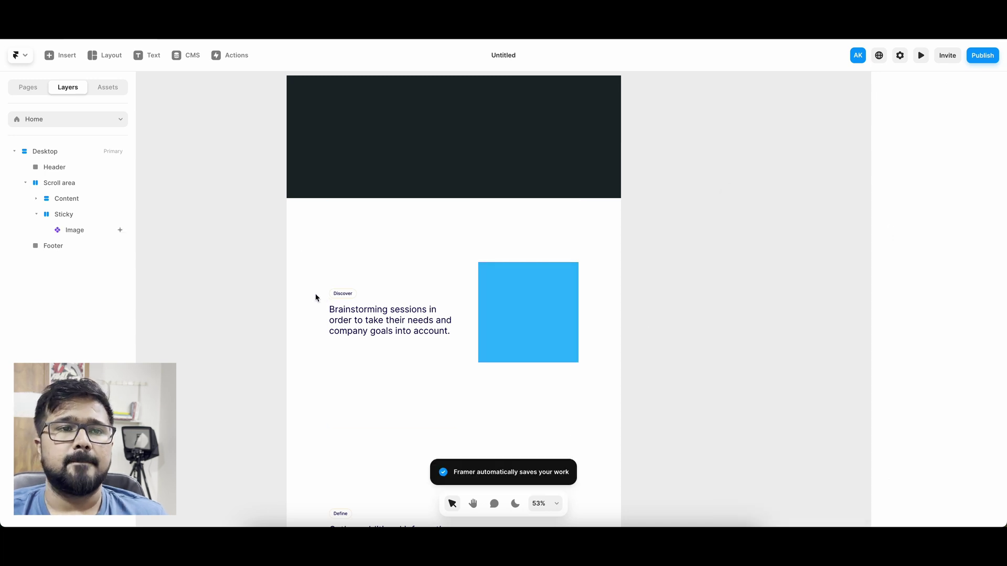
Preview the Desktop page and scroll from the header down to the footer to check the sticky image's variant changes
{"action": "scroll", "coordinate": [199, 231], "scroll_direction": "up", "scroll_amount": 3}
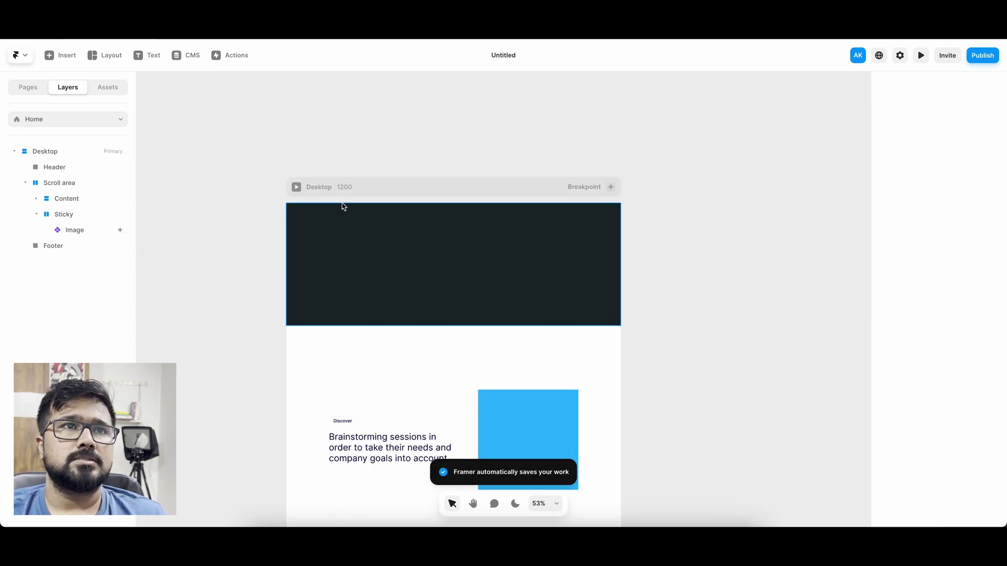
{"action": "left_click", "coordinate": [311, 190]}
{"action": "key", "text": "ctrl+p"}
{"action": "scroll", "coordinate": [814, 131], "scroll_direction": "down", "scroll_amount": 5}
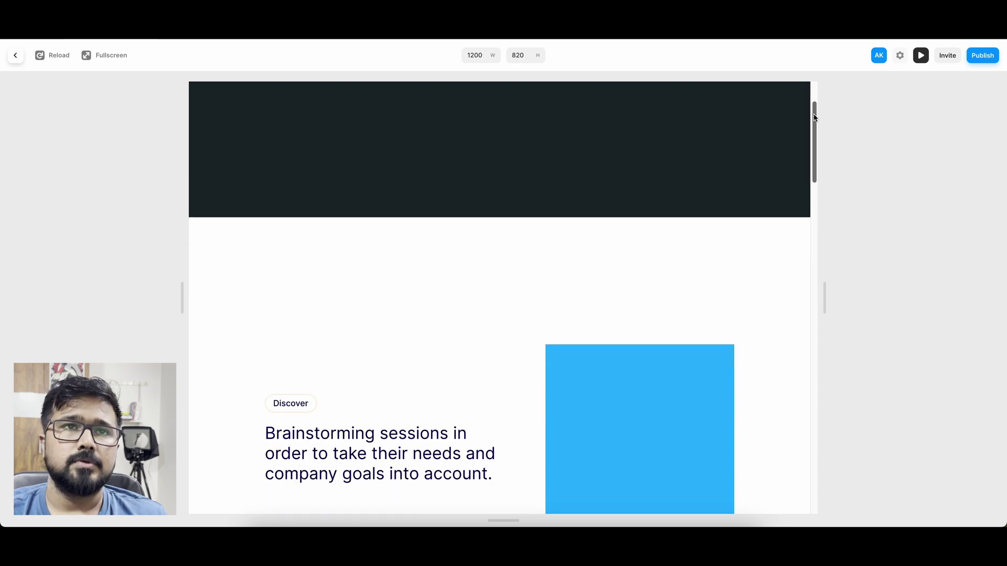
{"action": "left_click_drag", "start_coordinate": [815, 136], "coordinate": [812, 411]}
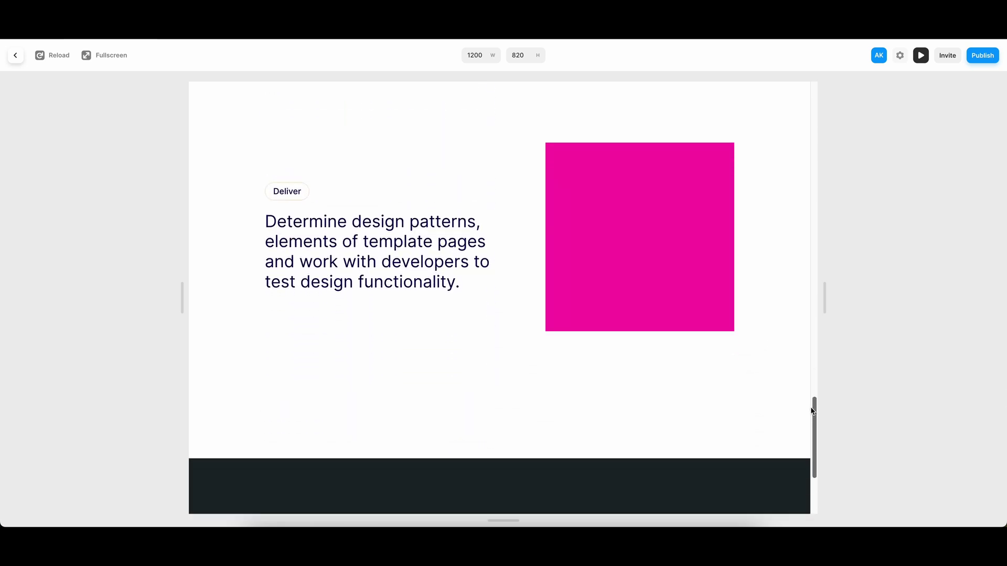
{"action": "left_click_drag", "start_coordinate": [812, 411], "coordinate": [813, 419]}
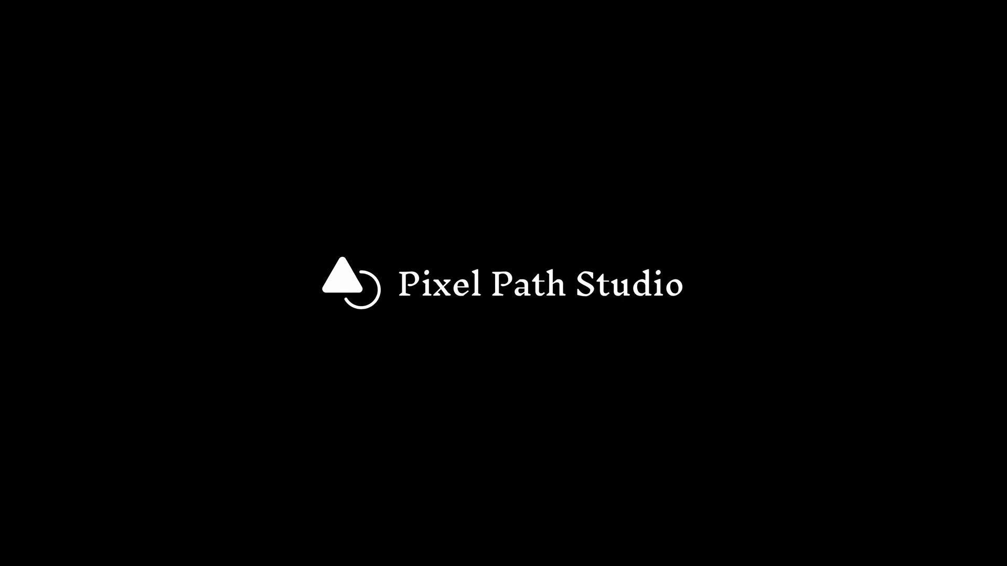